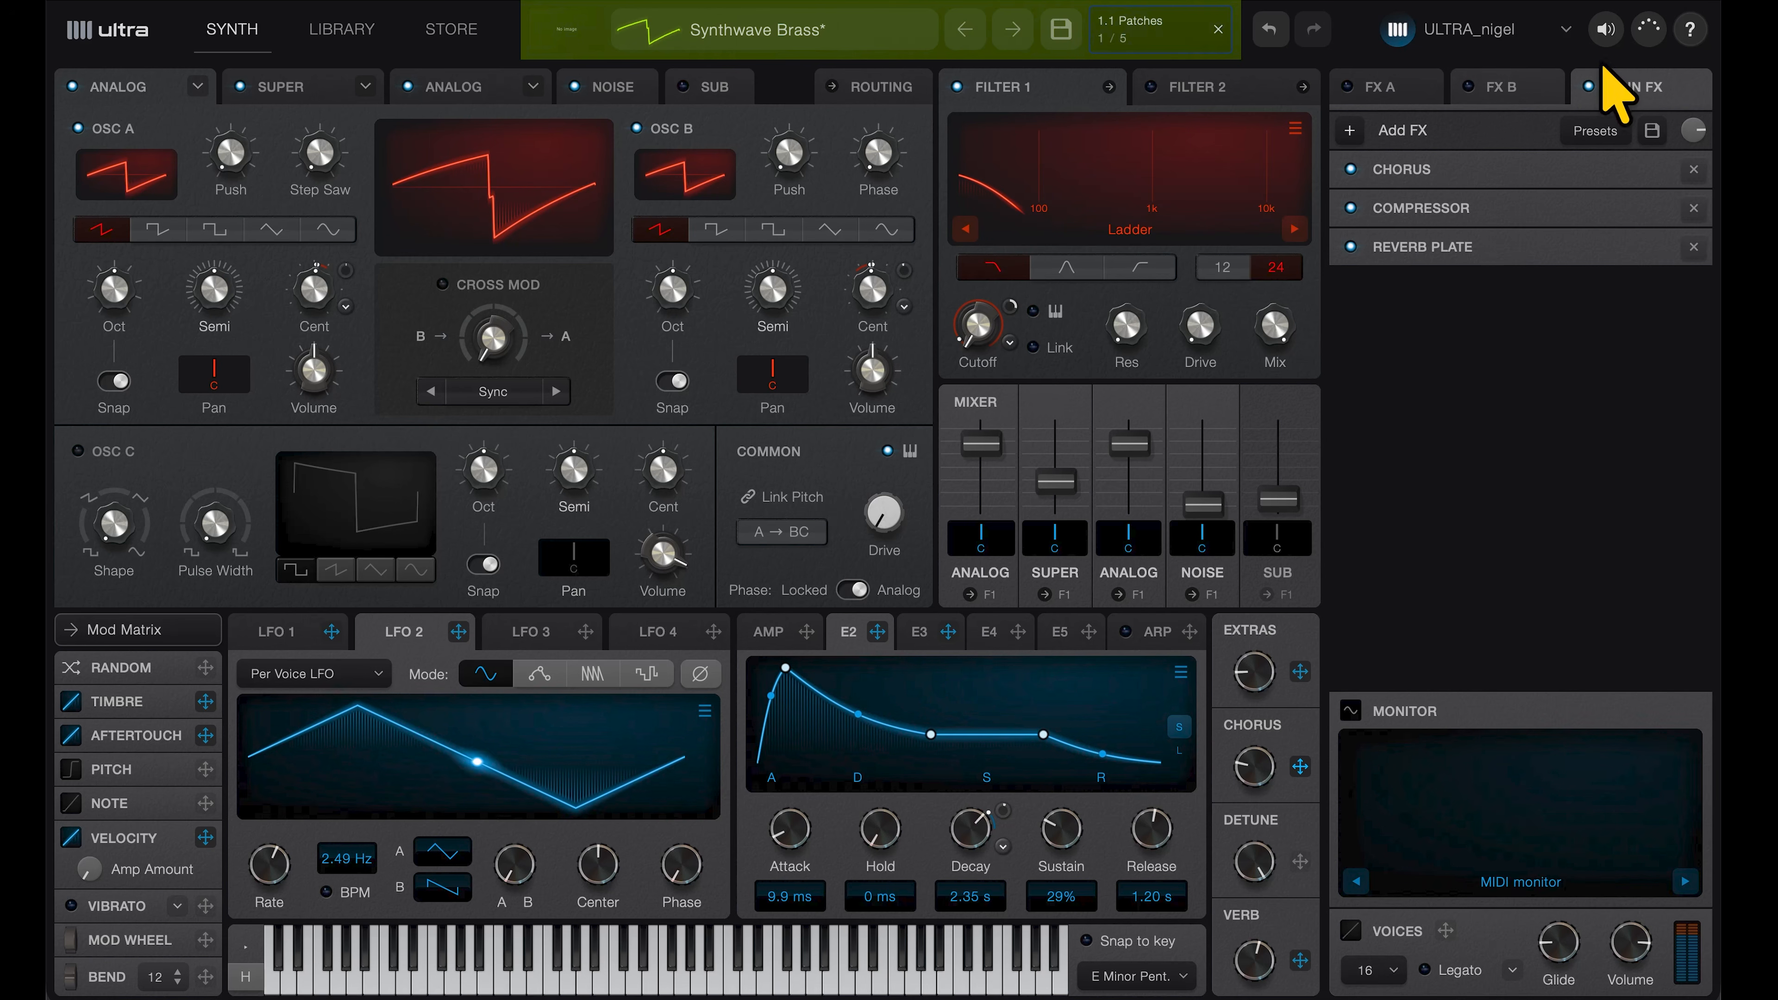
Enable the MPE macro overrides in the controller settings: Timbre to Macro 1, Aftertouch to Macro 2 and Pitch to Macro 3.
{"action": "left_click", "coordinate": [1649, 29]}
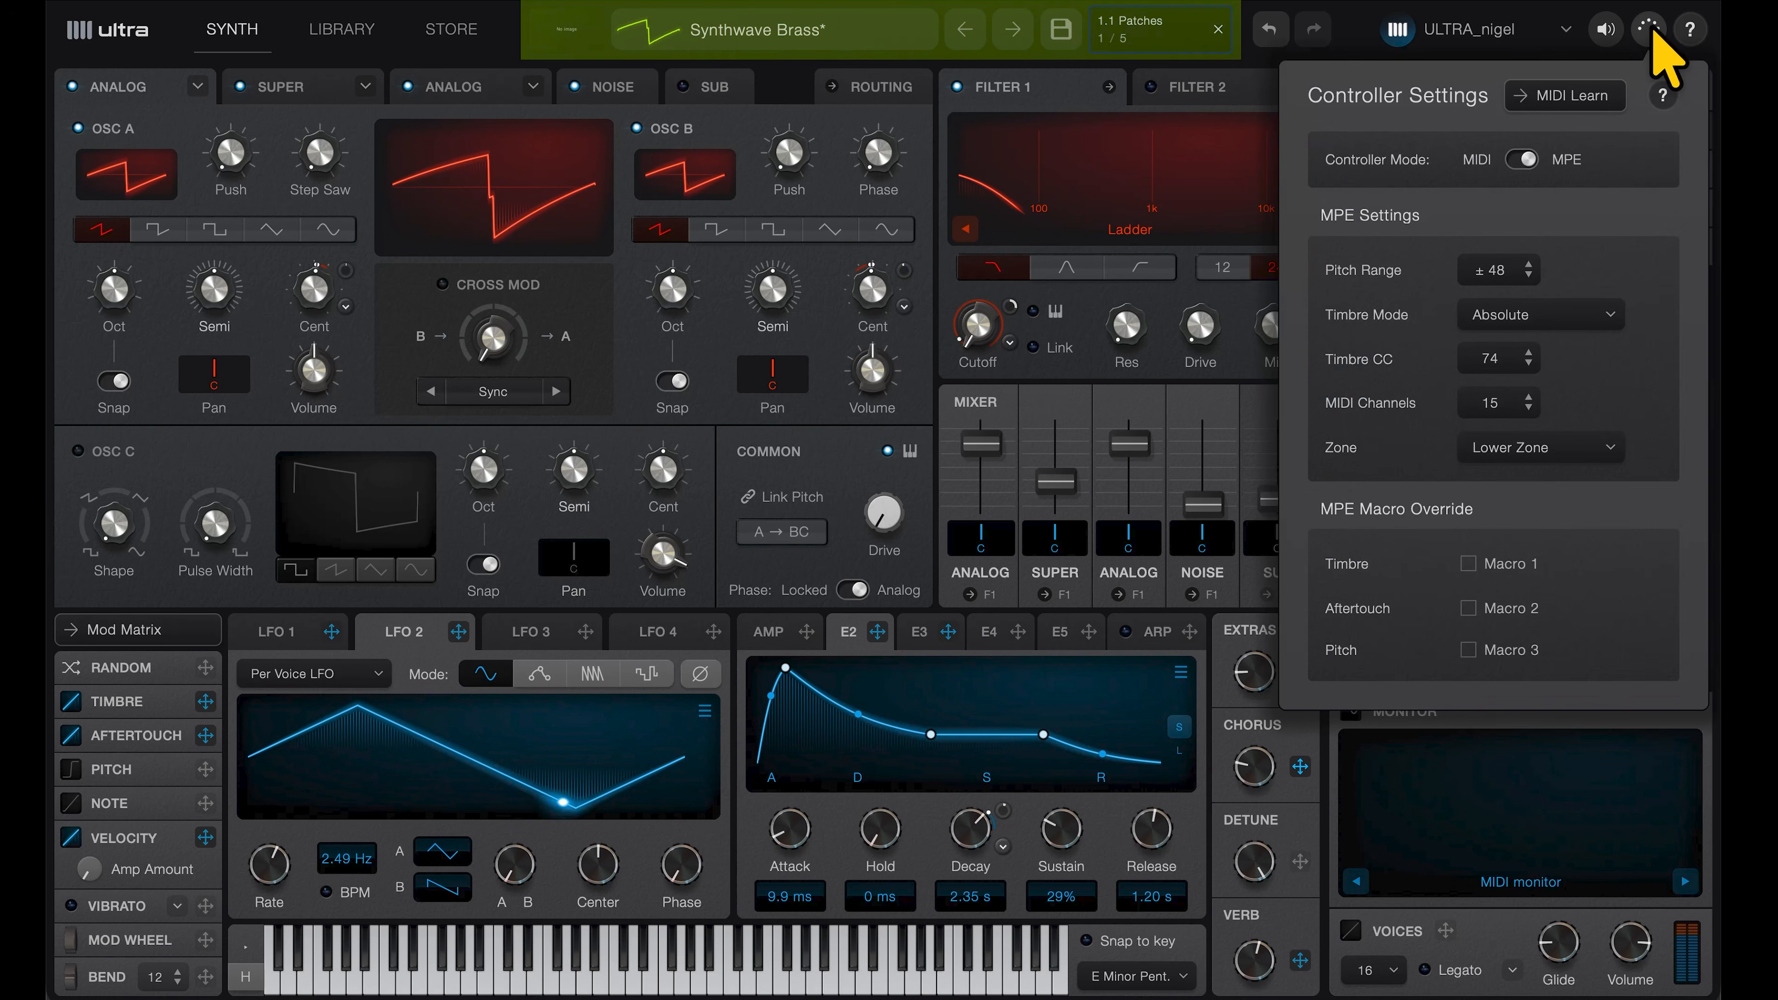
{"action": "left_click", "coordinate": [1505, 566]}
{"action": "left_click", "coordinate": [1498, 609]}
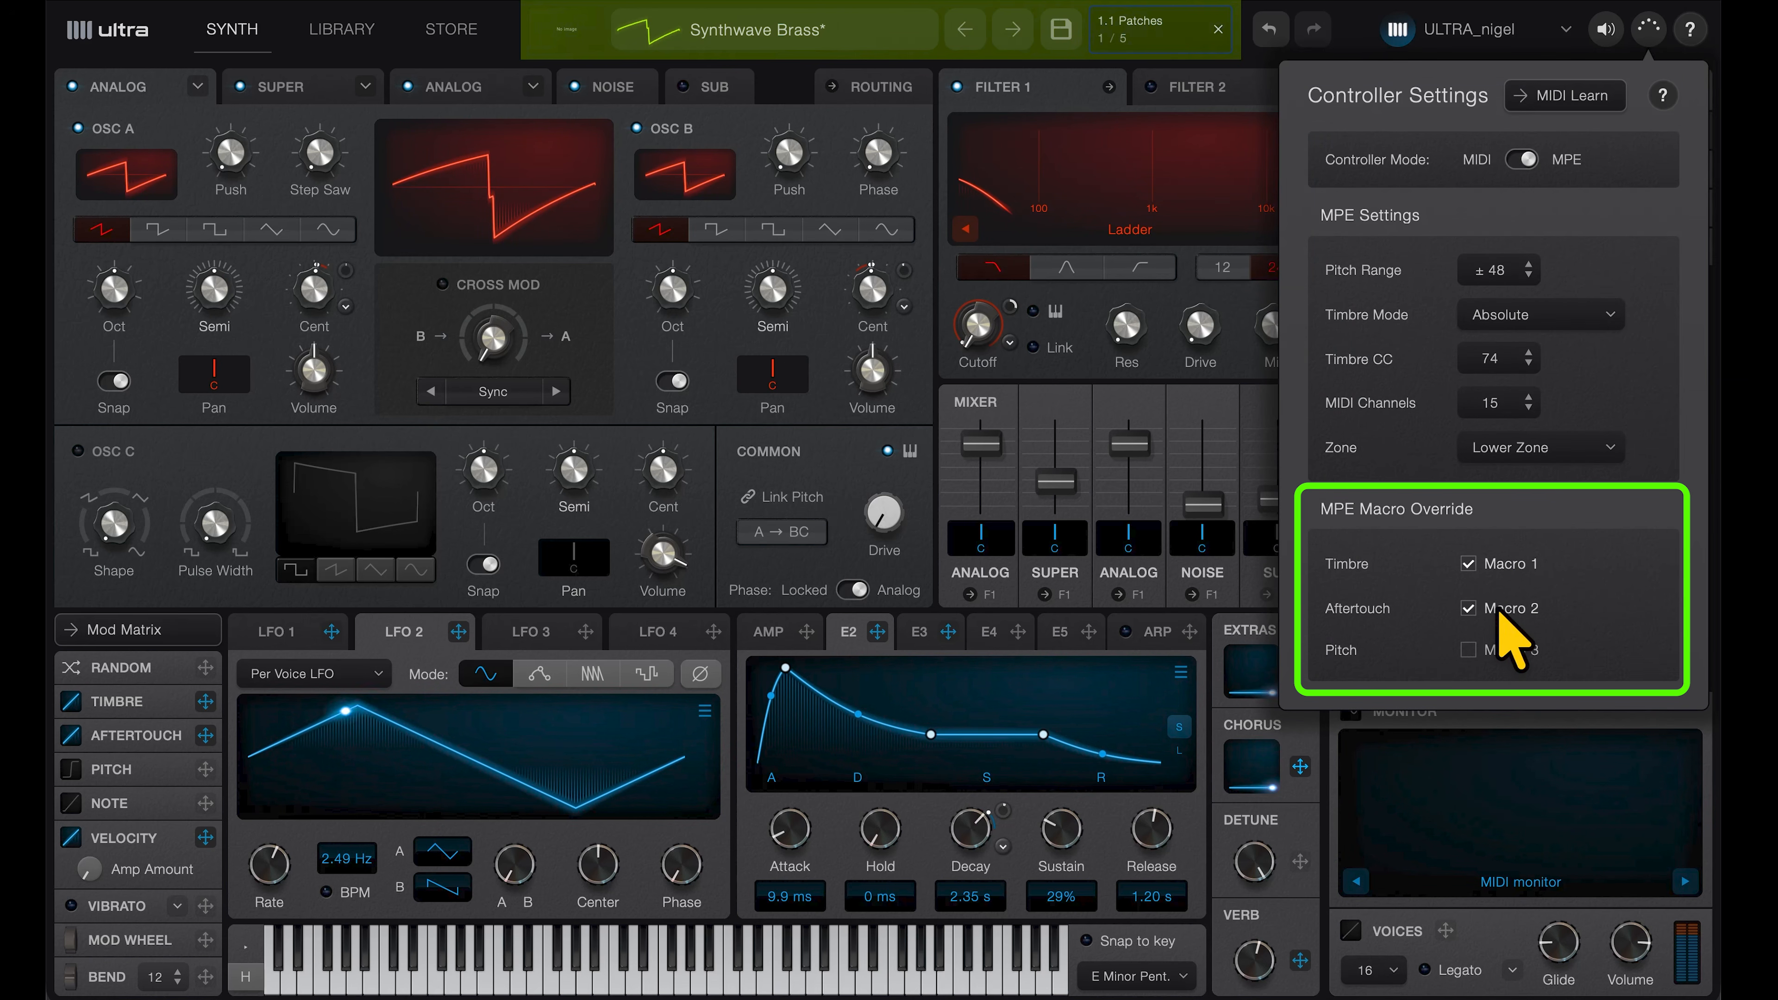
{"action": "left_click", "coordinate": [1489, 652]}
{"action": "left_click", "coordinate": [1348, 767]}
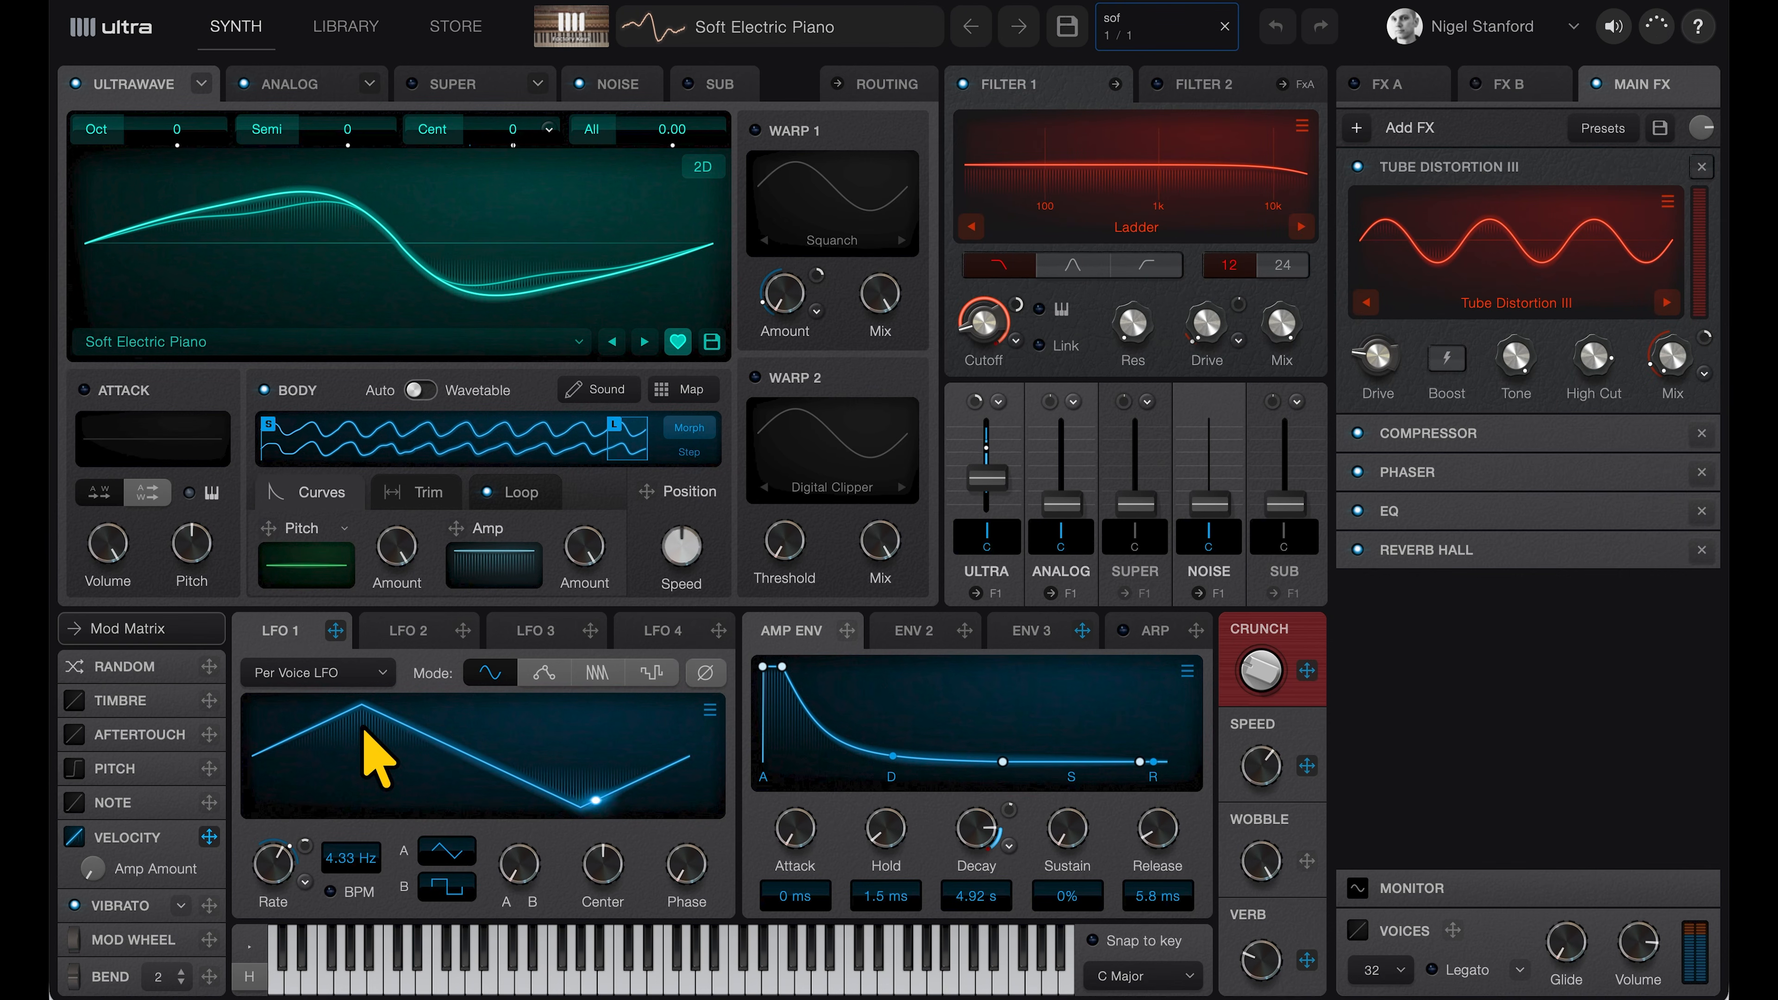
Preview the Foundation EP patch from the library's Factory collection, sorted by newest date.
{"action": "left_click", "coordinate": [689, 35]}
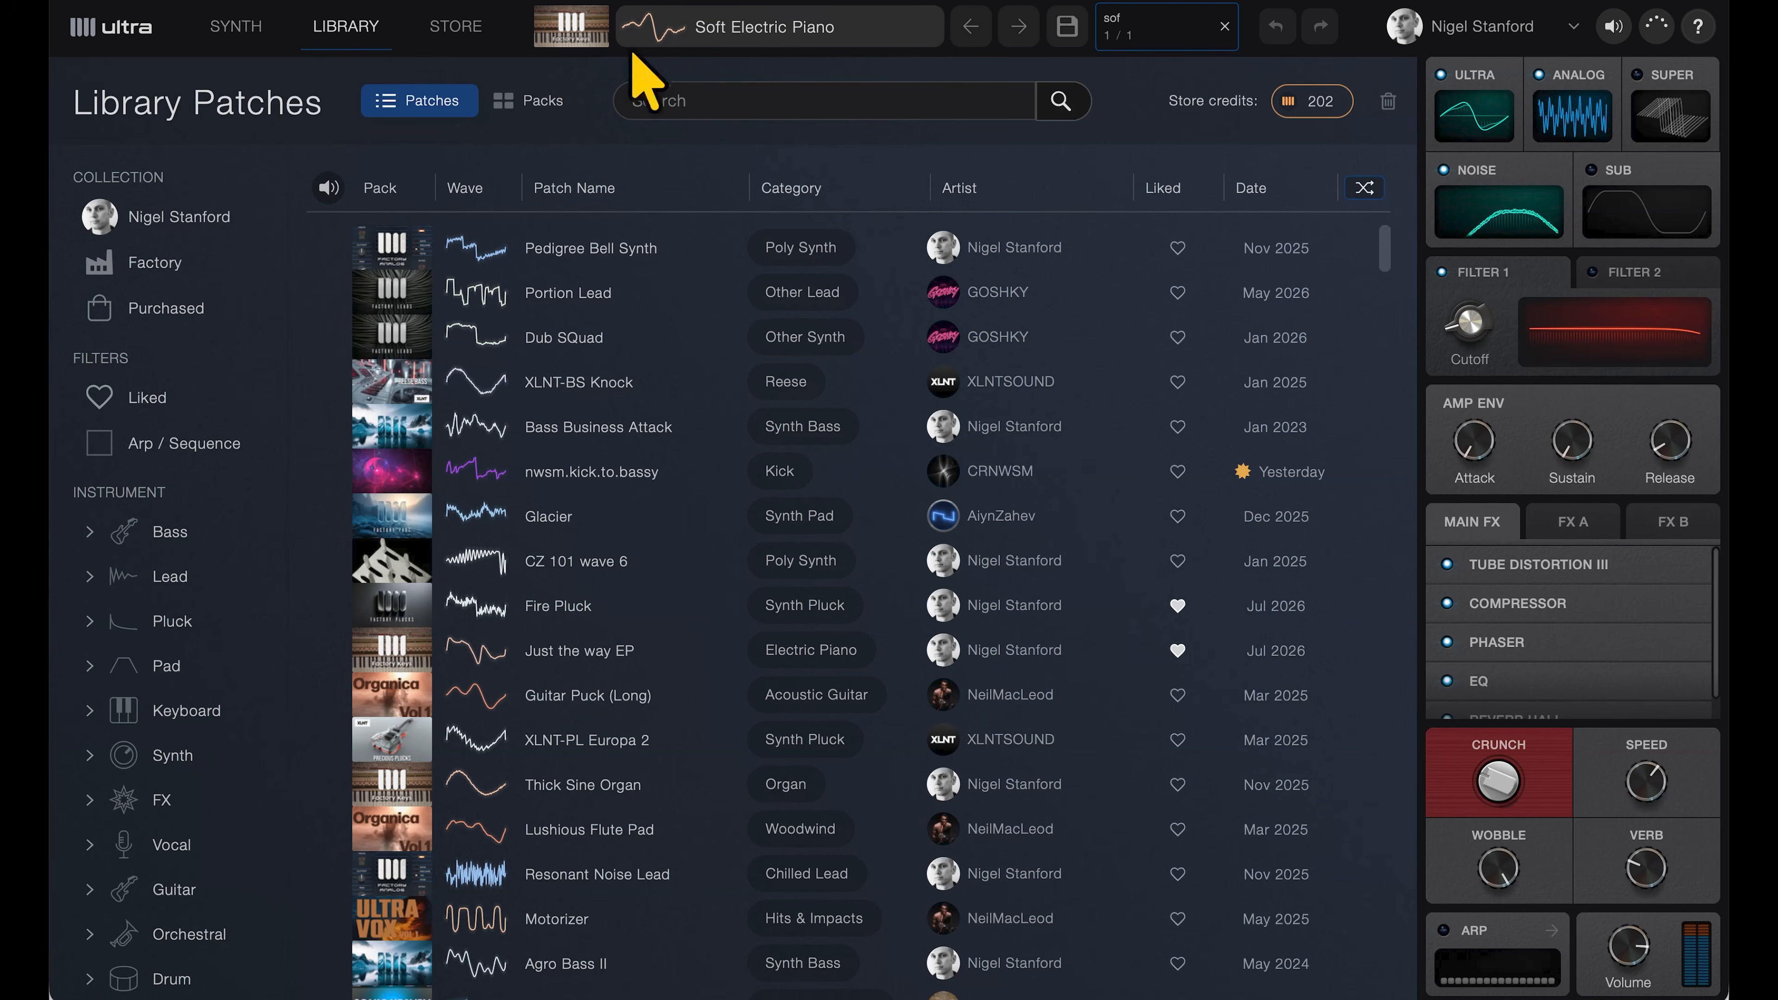
{"action": "left_click", "coordinate": [159, 265]}
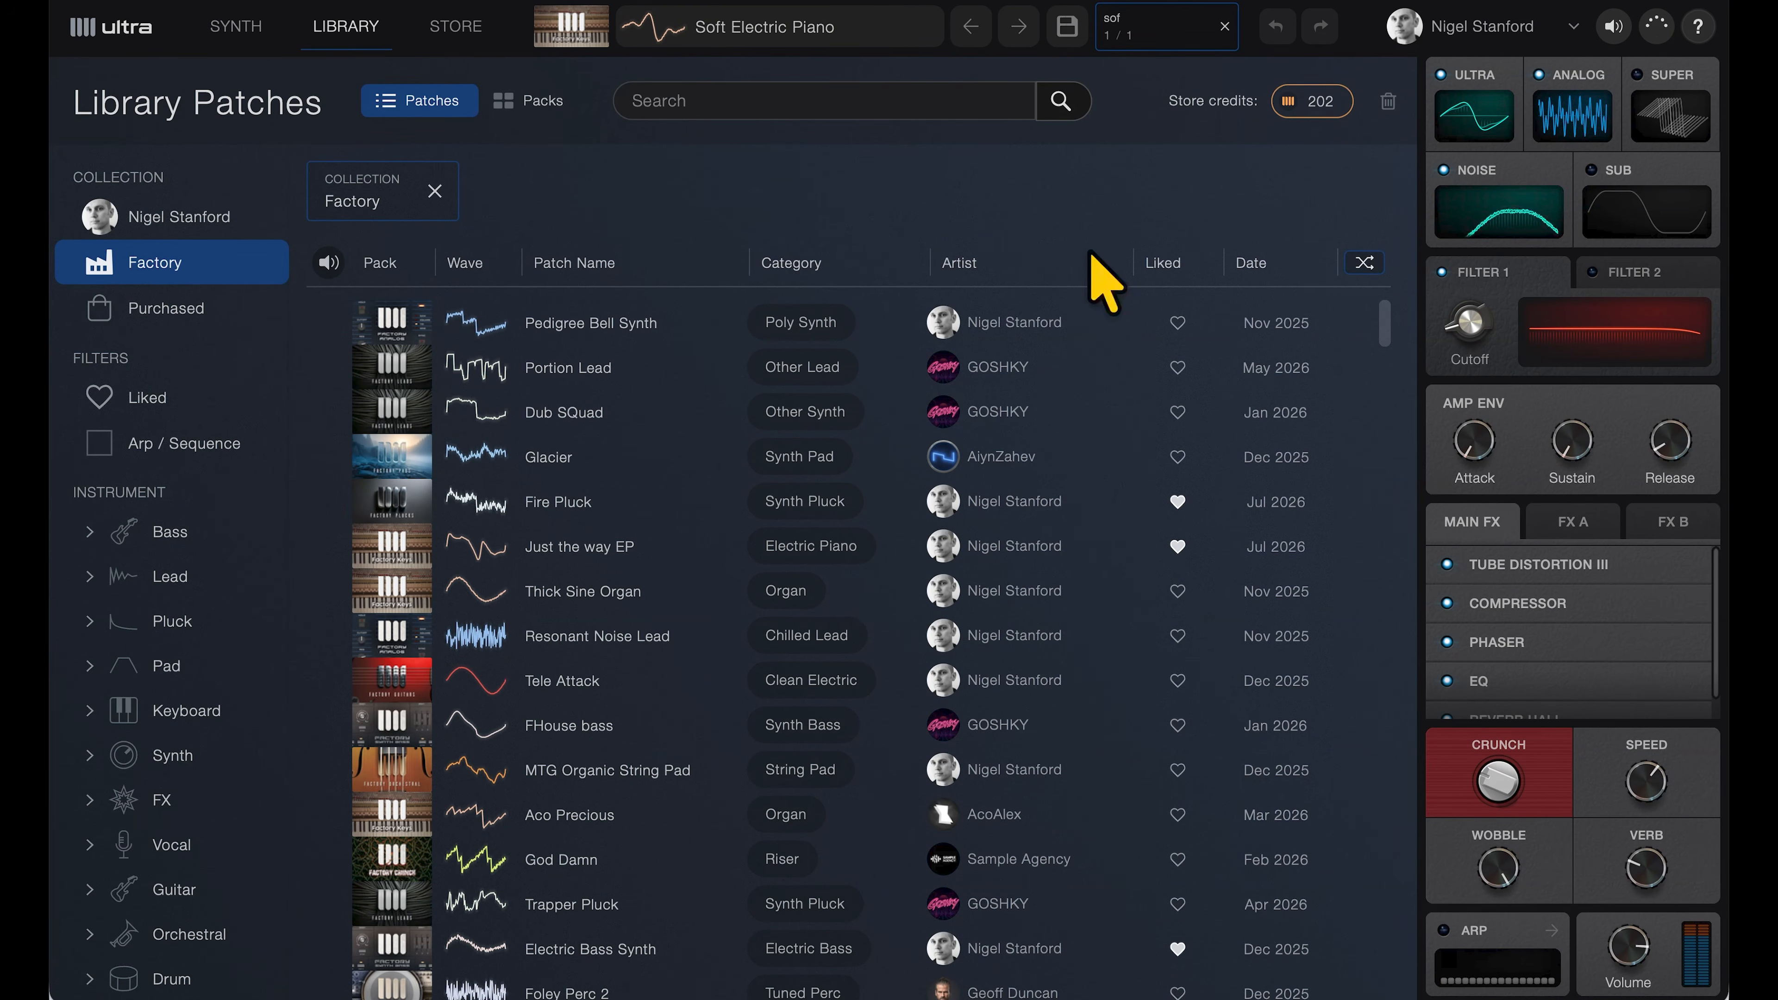
{"action": "left_click", "coordinate": [1246, 260]}
{"action": "left_click", "coordinate": [1255, 260]}
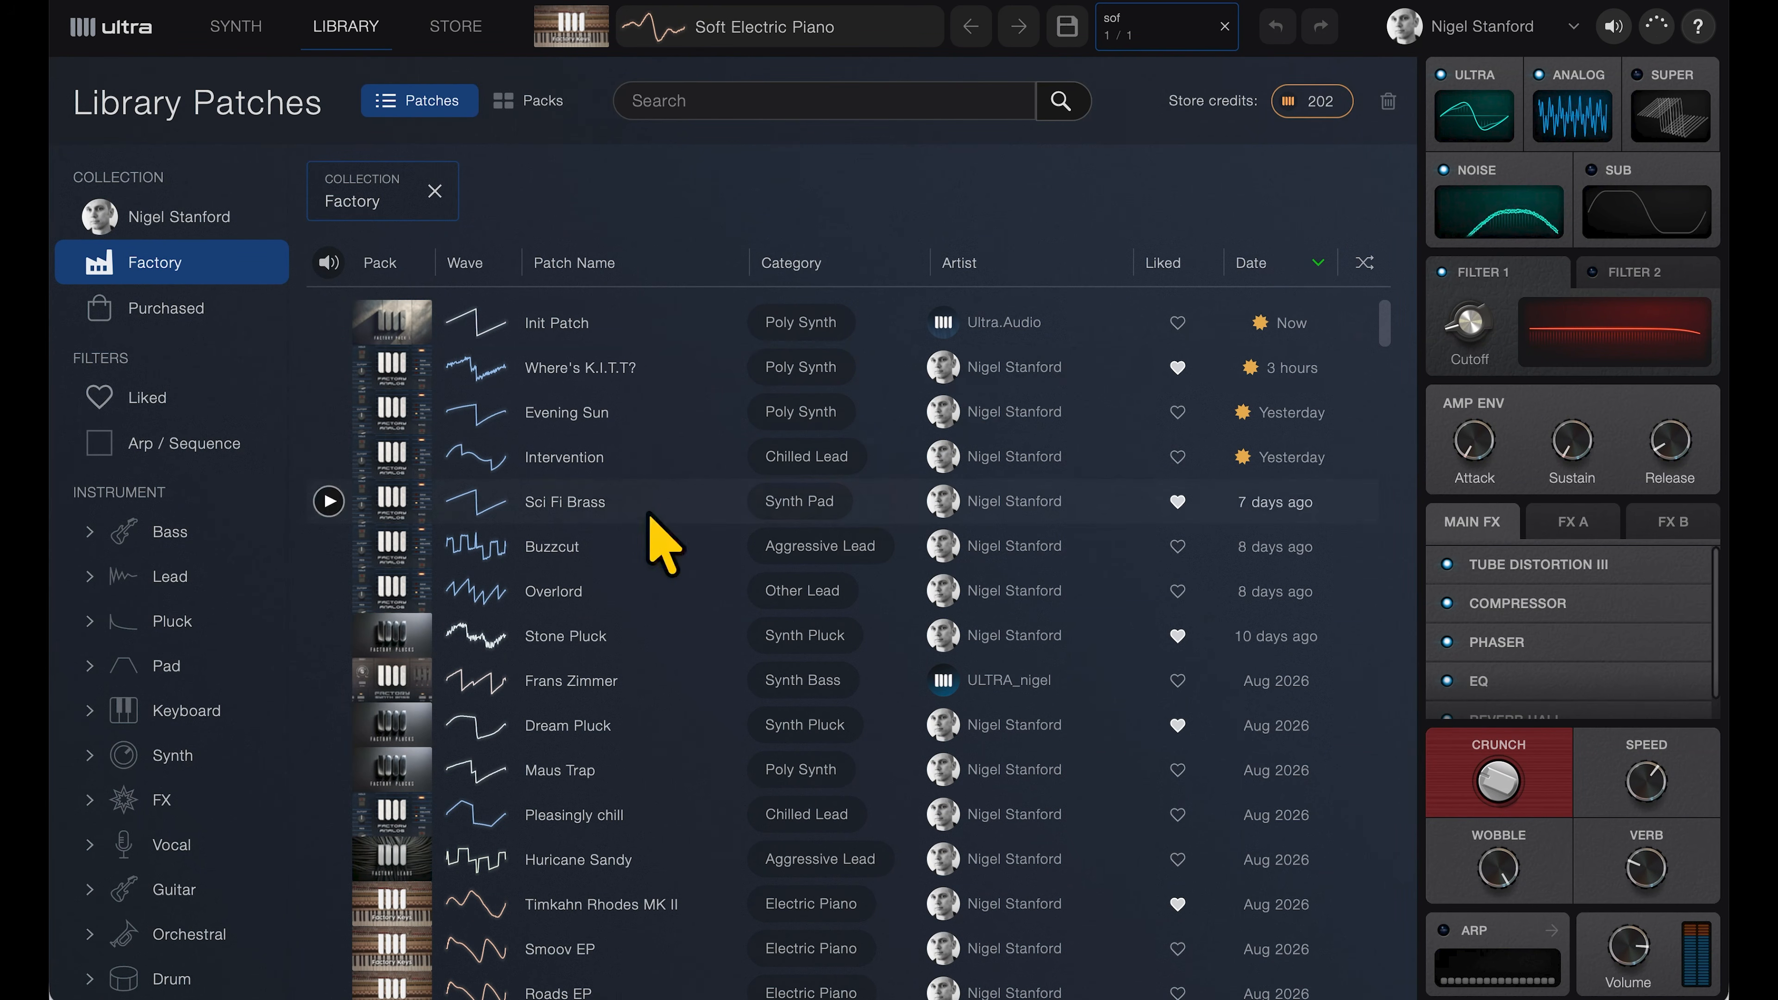
{"action": "scroll", "coordinate": [615, 574], "scroll_direction": "down", "scroll_amount": 5}
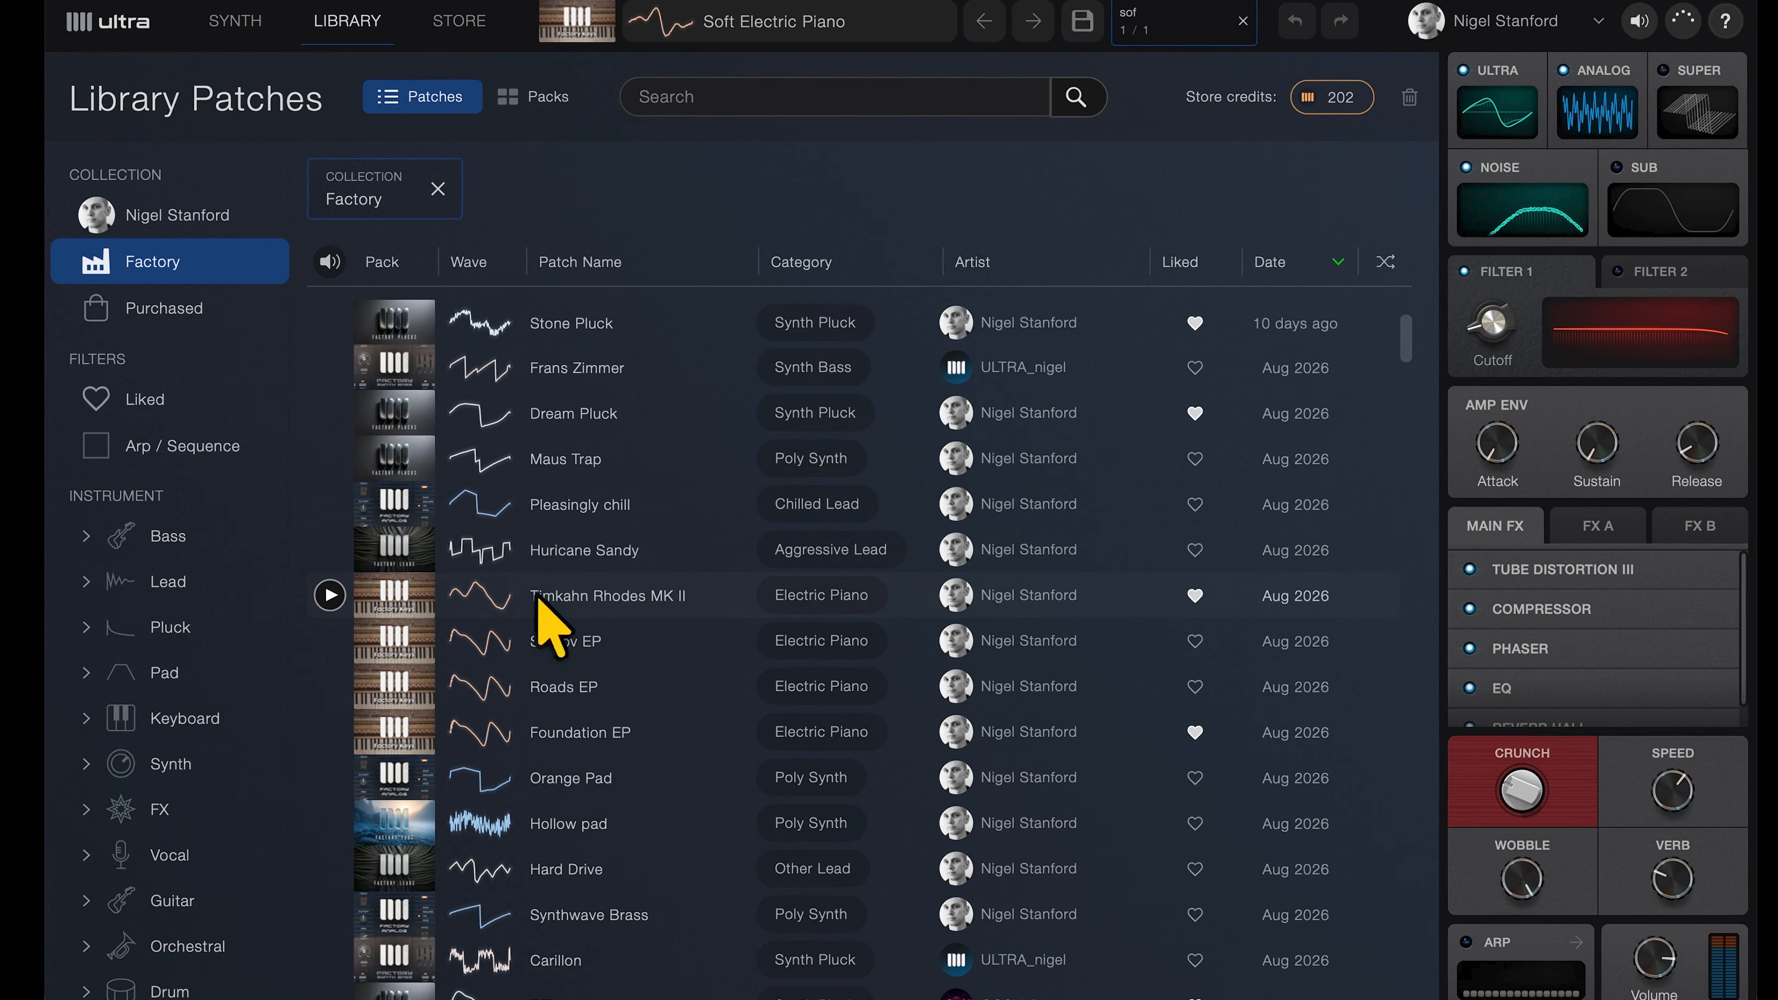
{"action": "left_click", "coordinate": [330, 735]}
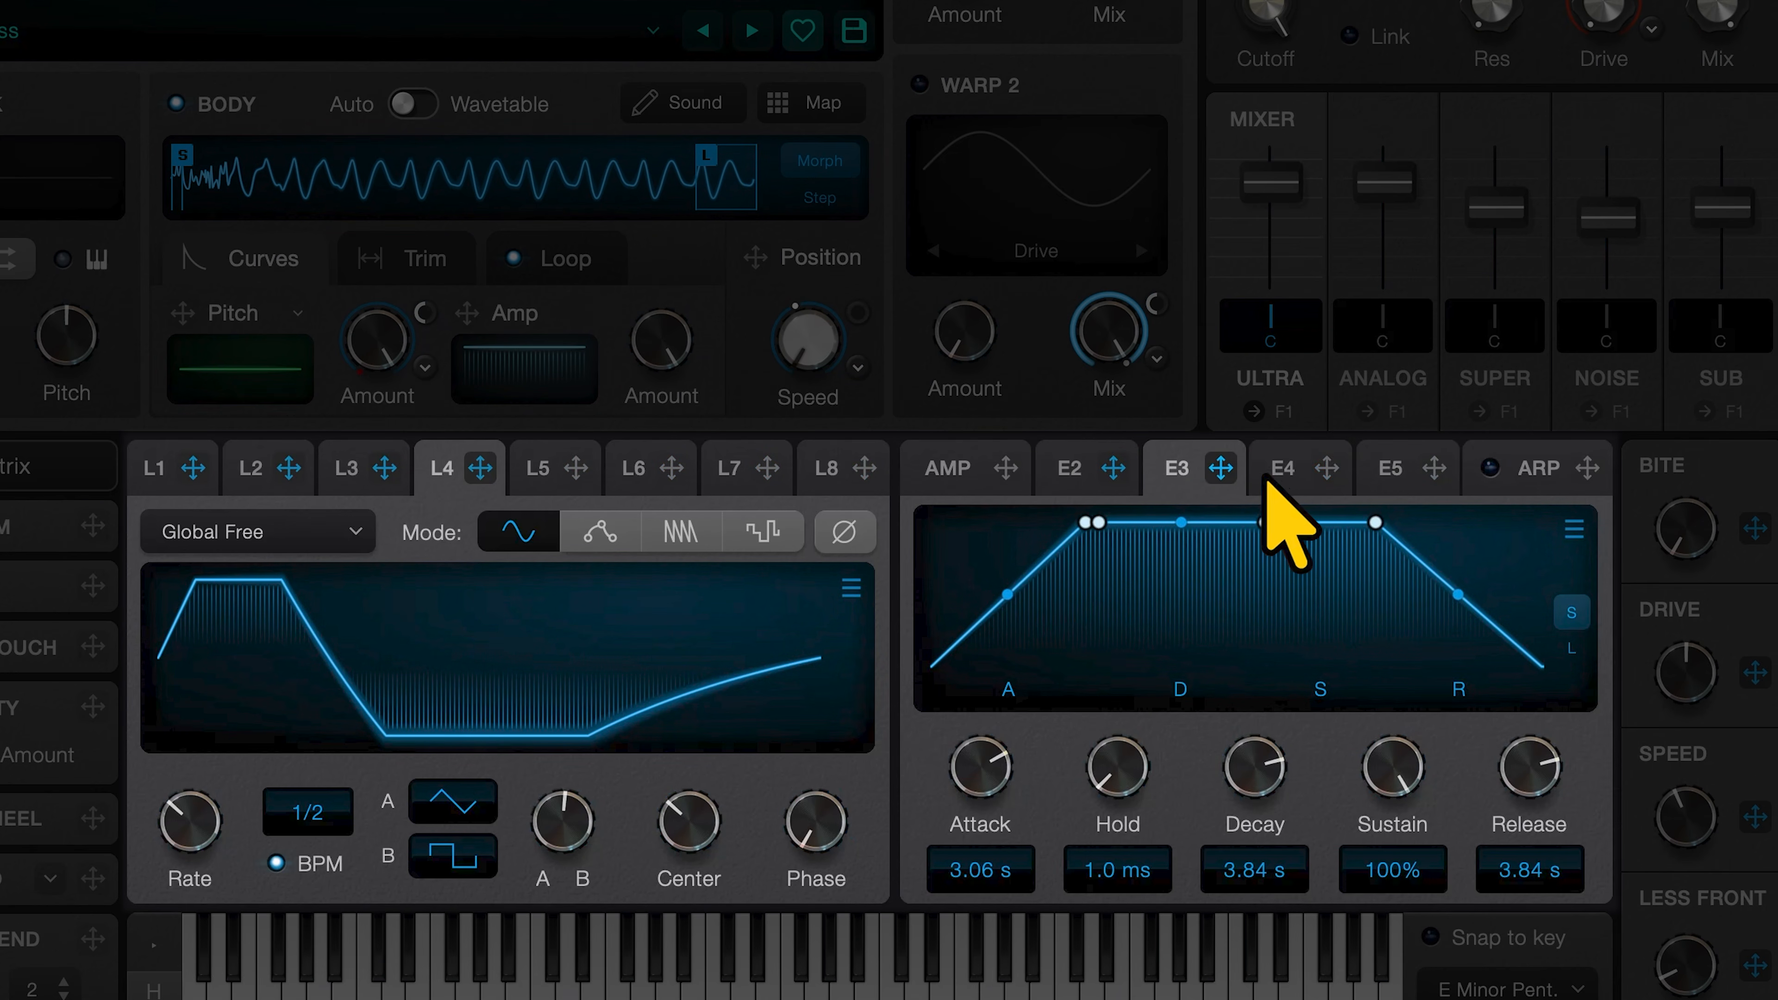
{"action": "left_click", "coordinate": [1220, 467]}
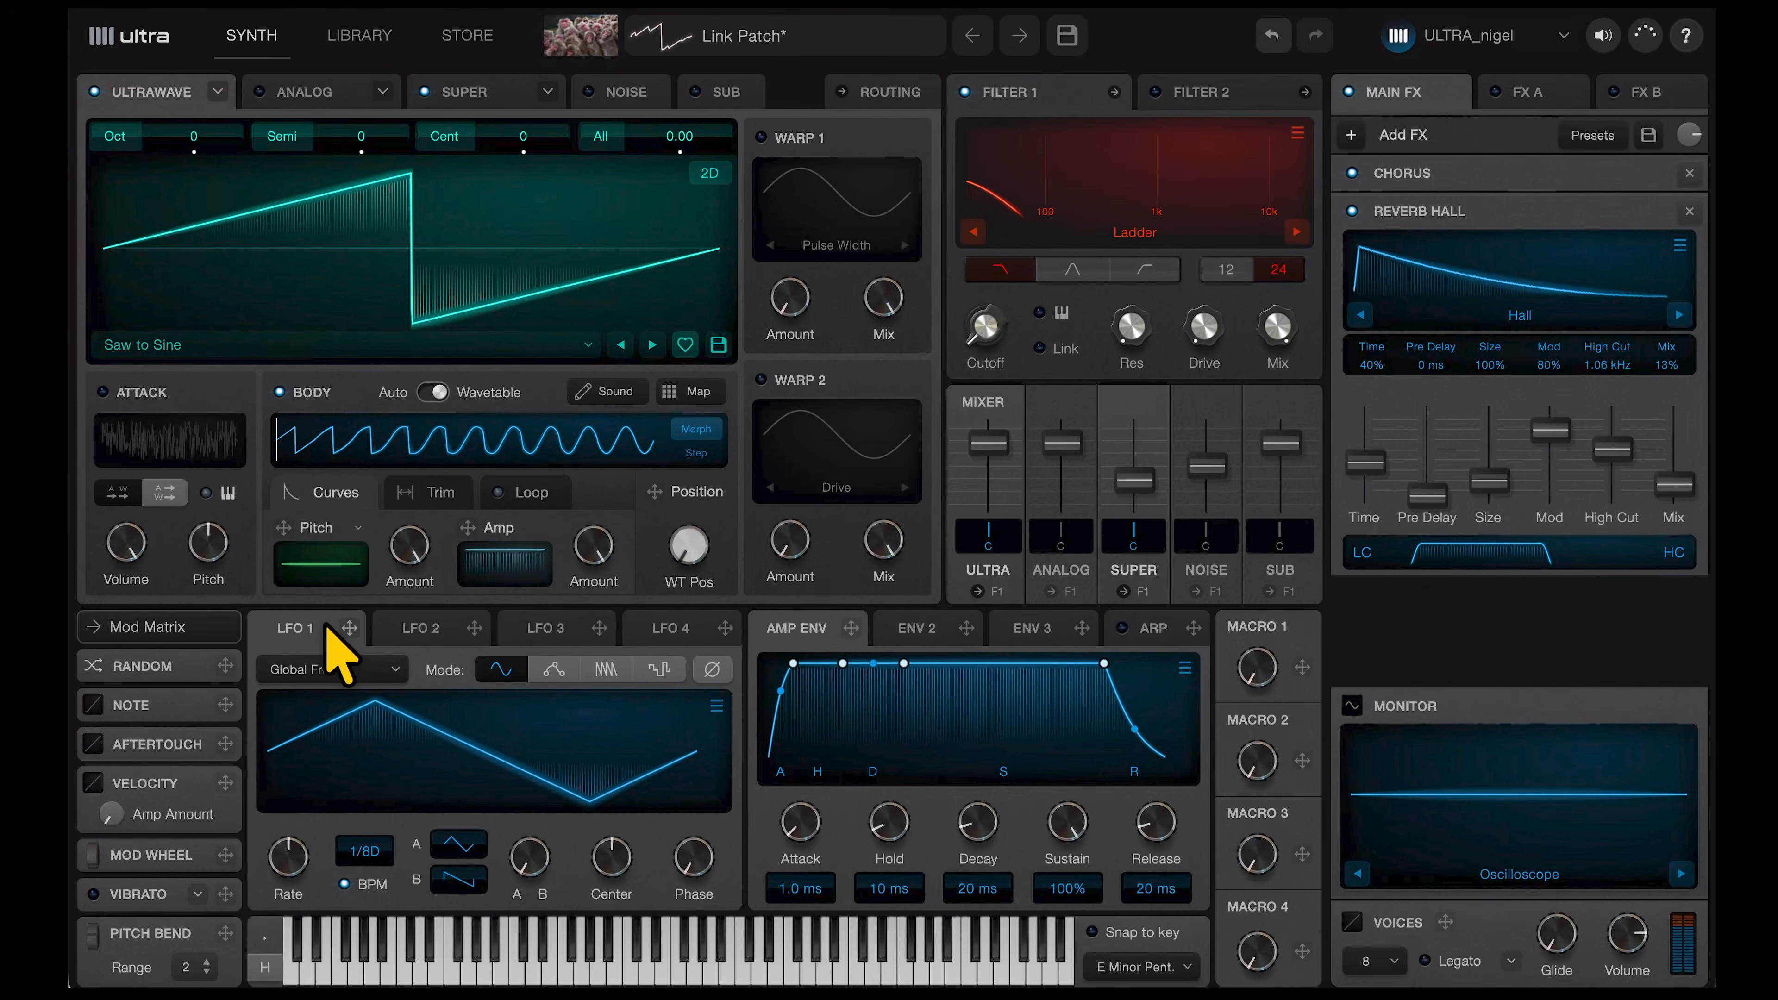
Assign LFO 1 as a modulator of the Filter 1 cutoff and open the cutoff's mod sources.
{"action": "left_click_drag", "start_coordinate": [349, 628], "coordinate": [1005, 326]}
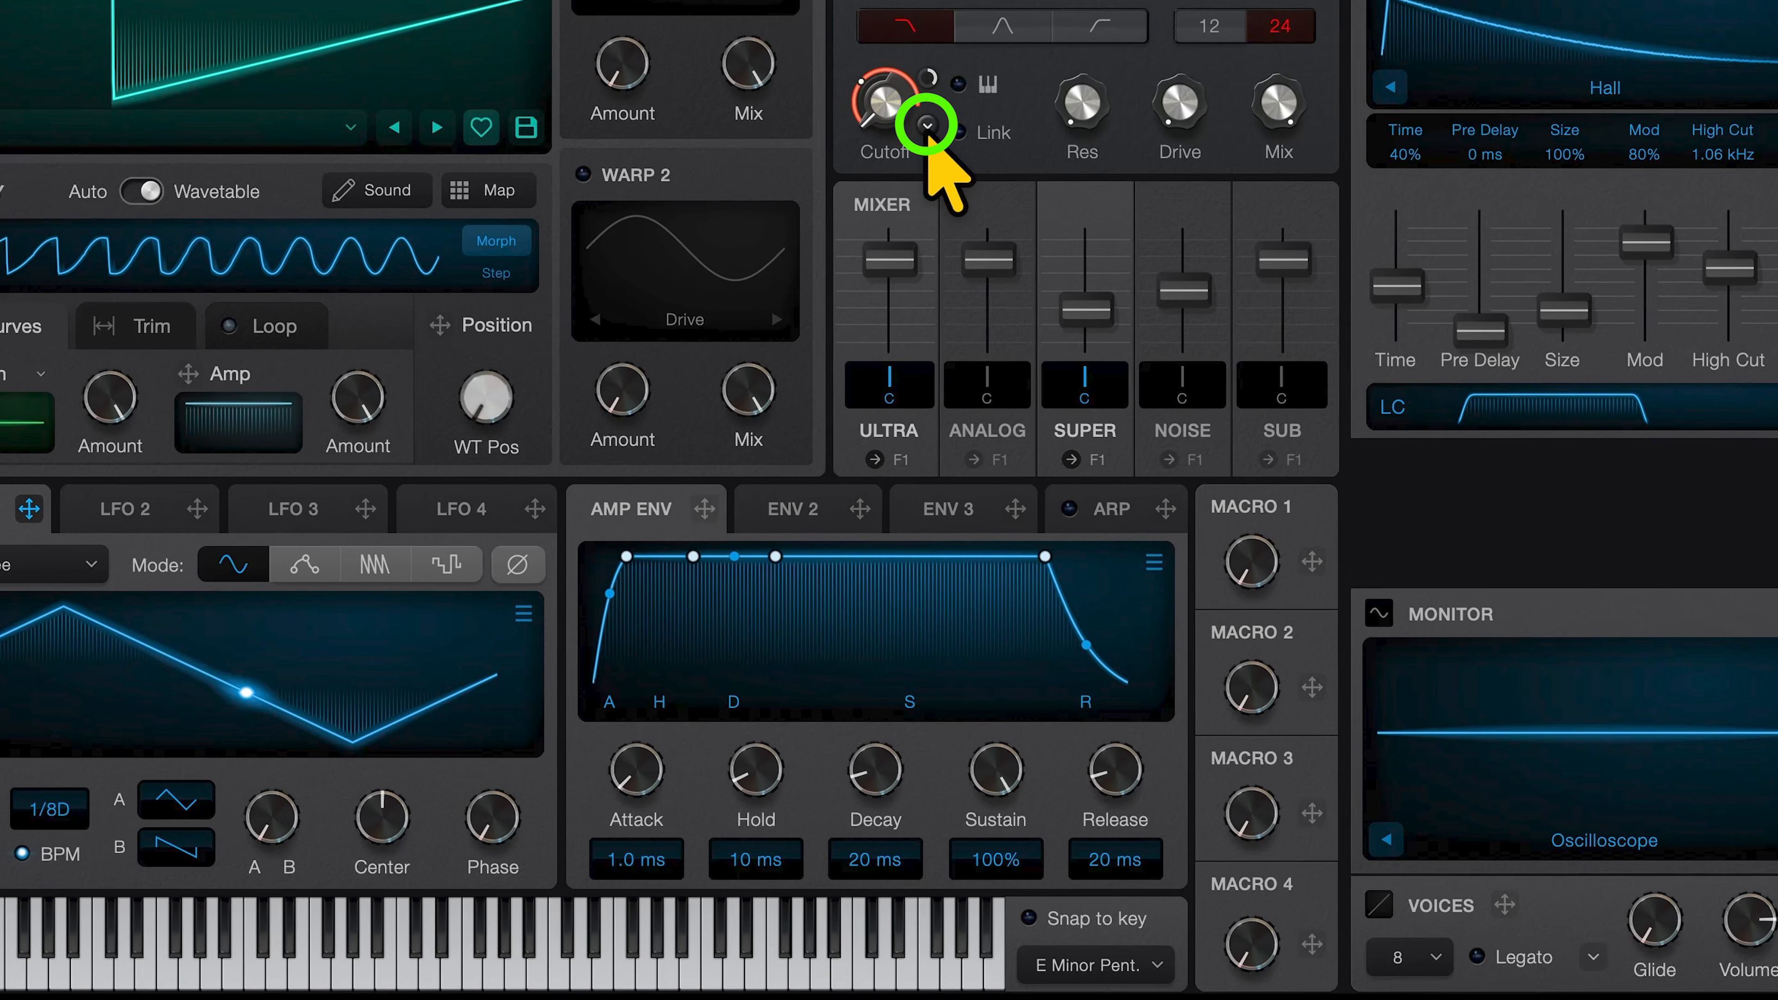
{"action": "left_click", "coordinate": [966, 221]}
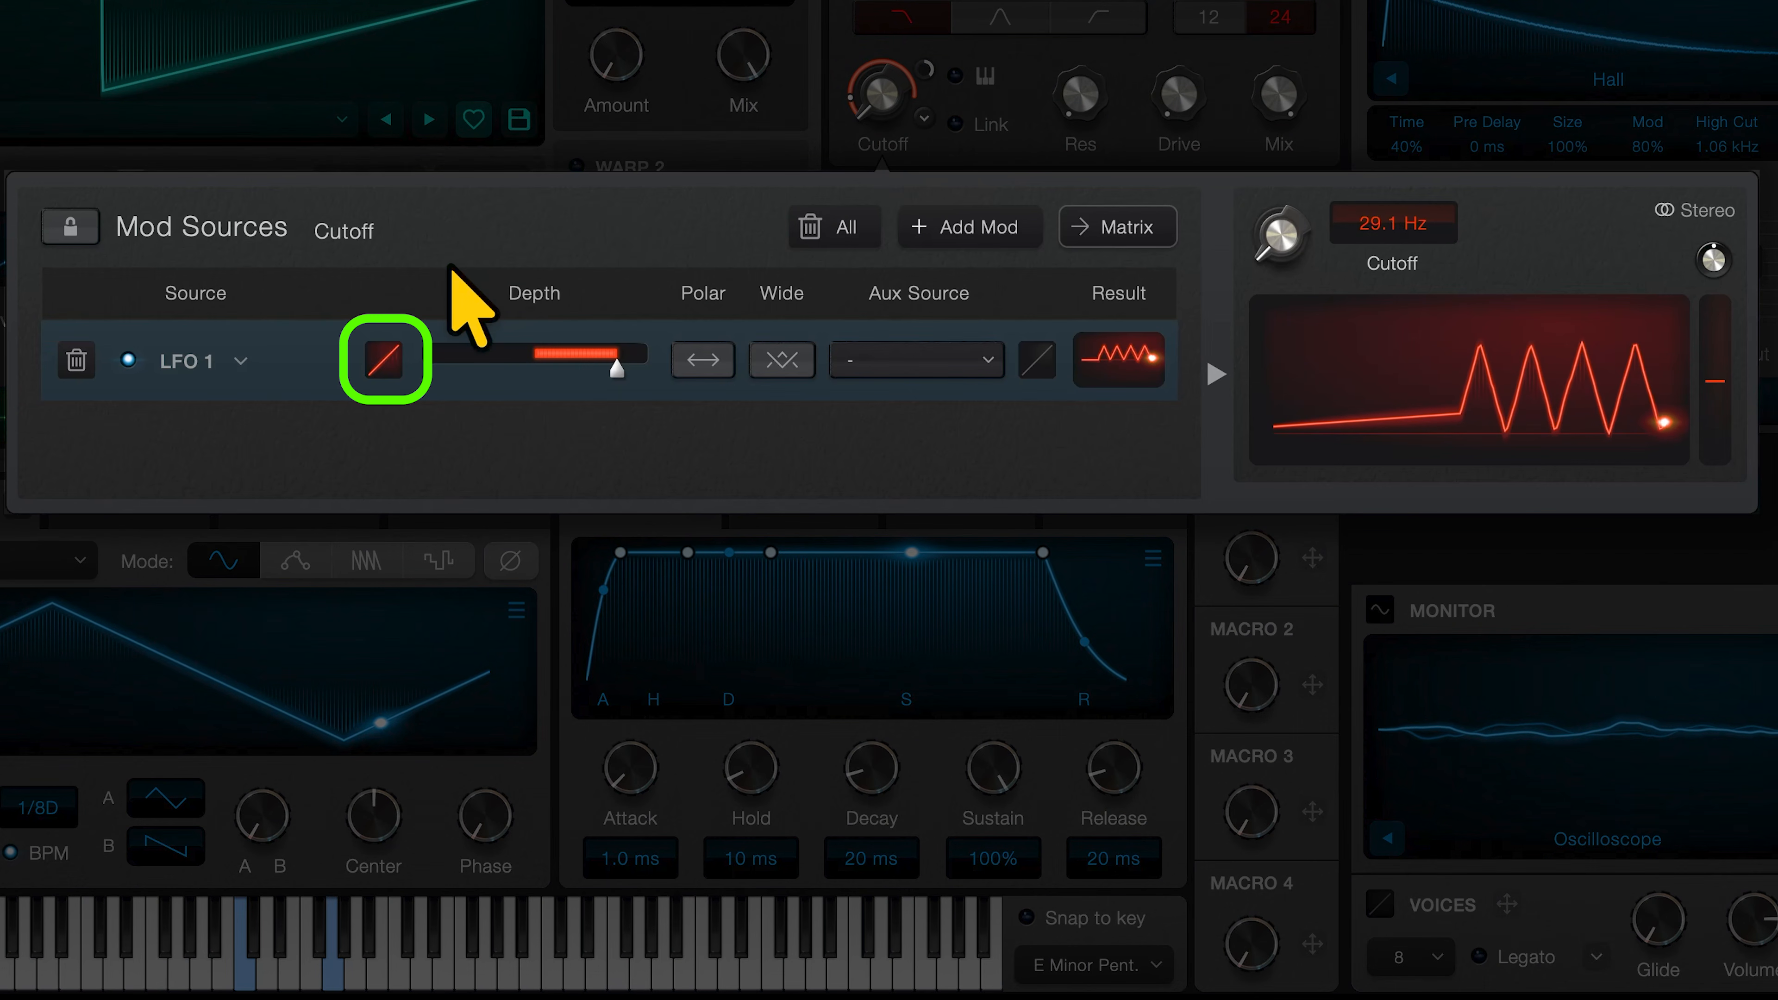
Try a bent, inverted mod link curve with an extra point for LFO 1, and reset it.
{"action": "left_click", "coordinate": [383, 360]}
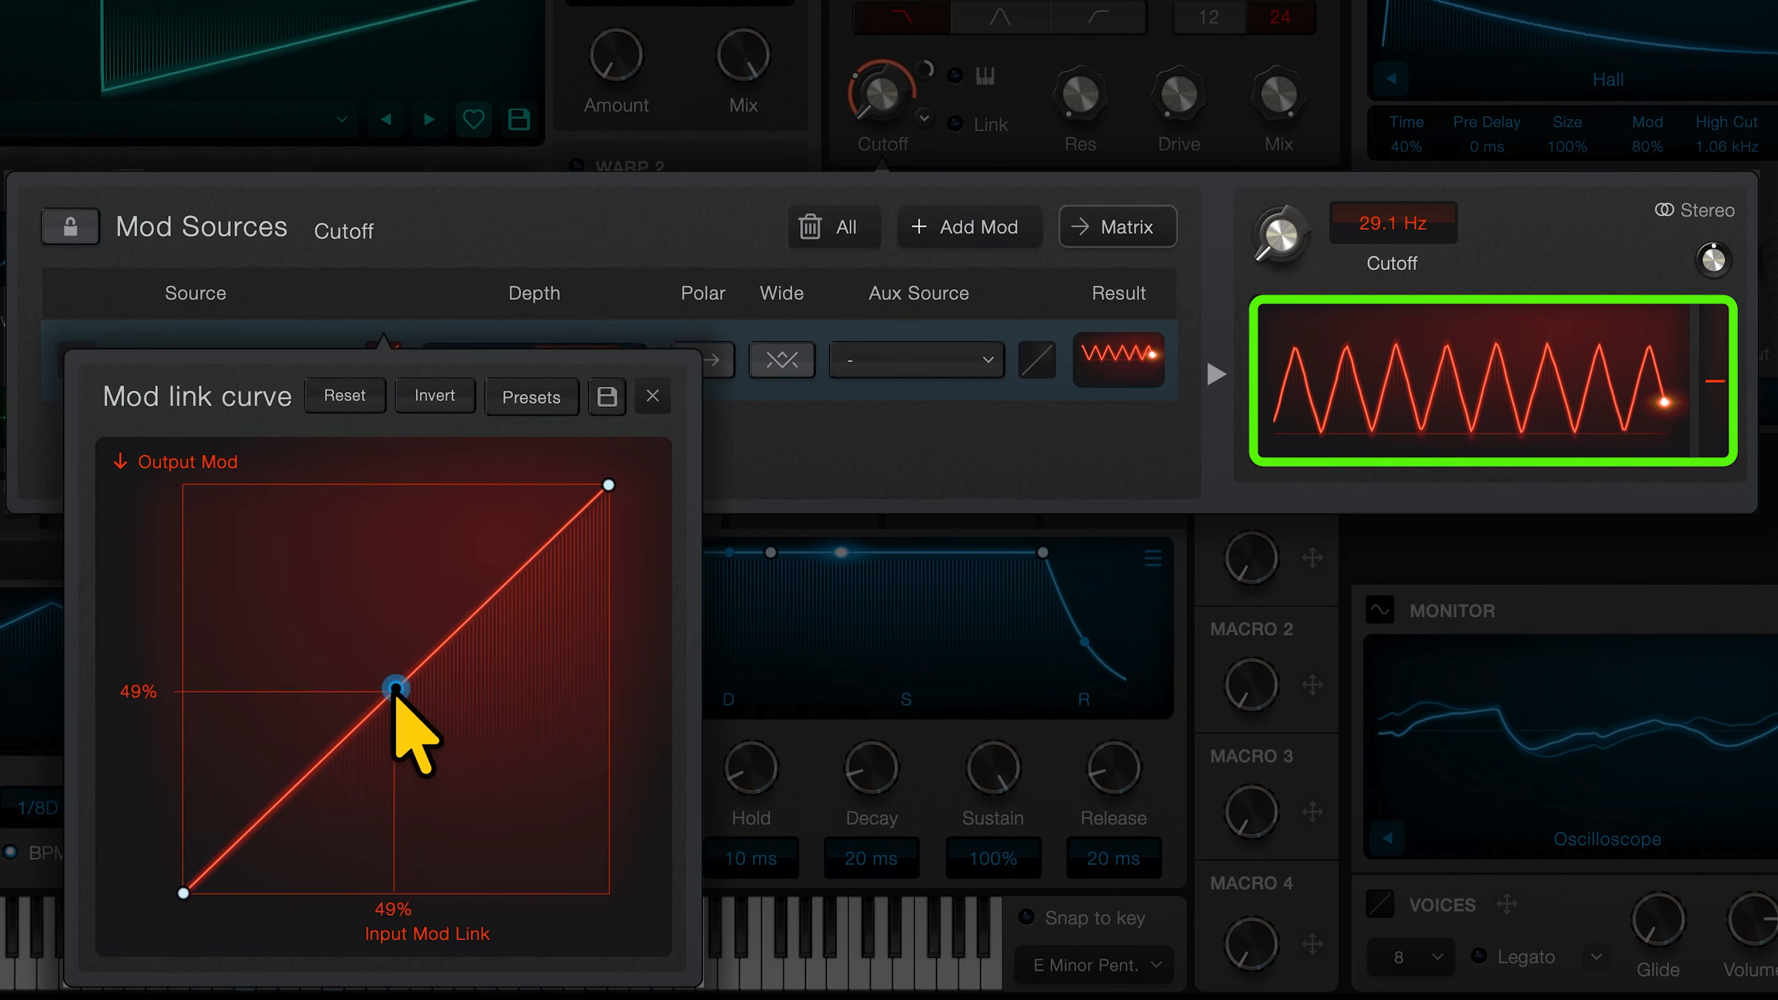
{"action": "left_click_drag", "start_coordinate": [396, 690], "coordinate": [357, 583]}
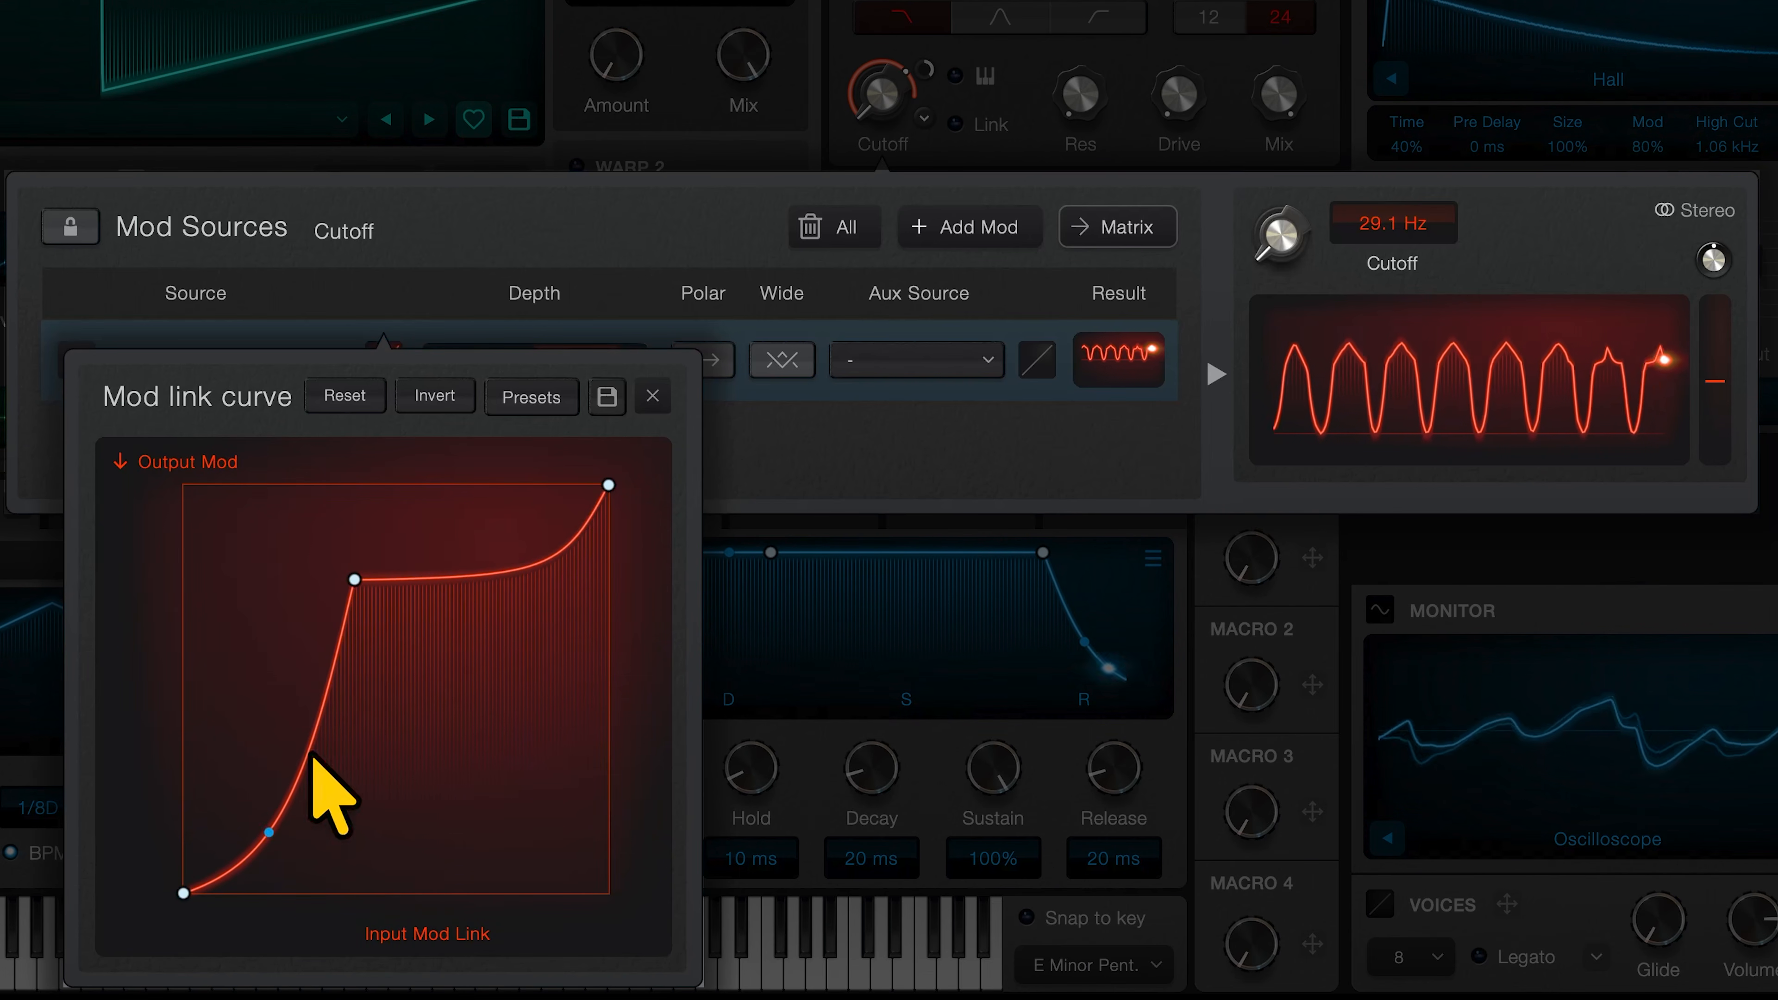
{"action": "double_click", "coordinate": [268, 765]}
{"action": "left_click_drag", "start_coordinate": [268, 765], "coordinate": [269, 847]}
{"action": "mouse_move", "coordinate": [354, 580]}
{"action": "left_mouse_down"}
{"action": "mouse_move", "coordinate": [266, 556]}
{"action": "mouse_move", "coordinate": [299, 559]}
{"action": "left_mouse_up"}
{"action": "left_click", "coordinate": [437, 395]}
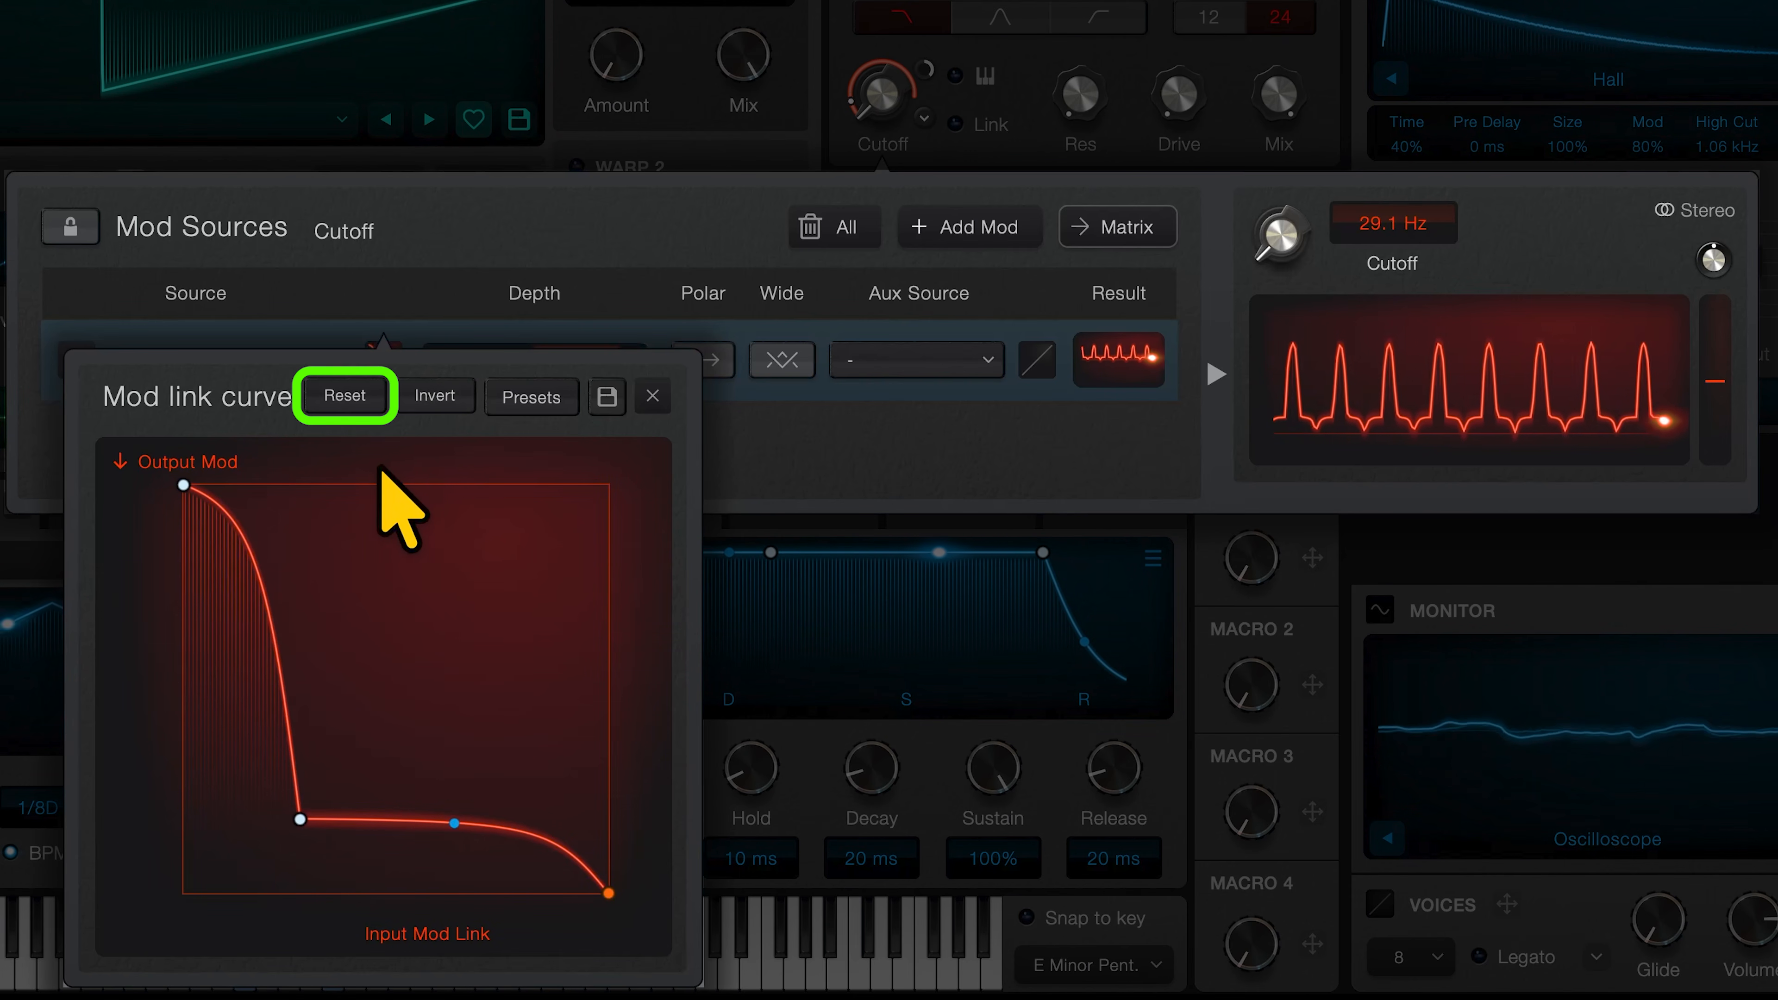
{"action": "left_click", "coordinate": [344, 399]}
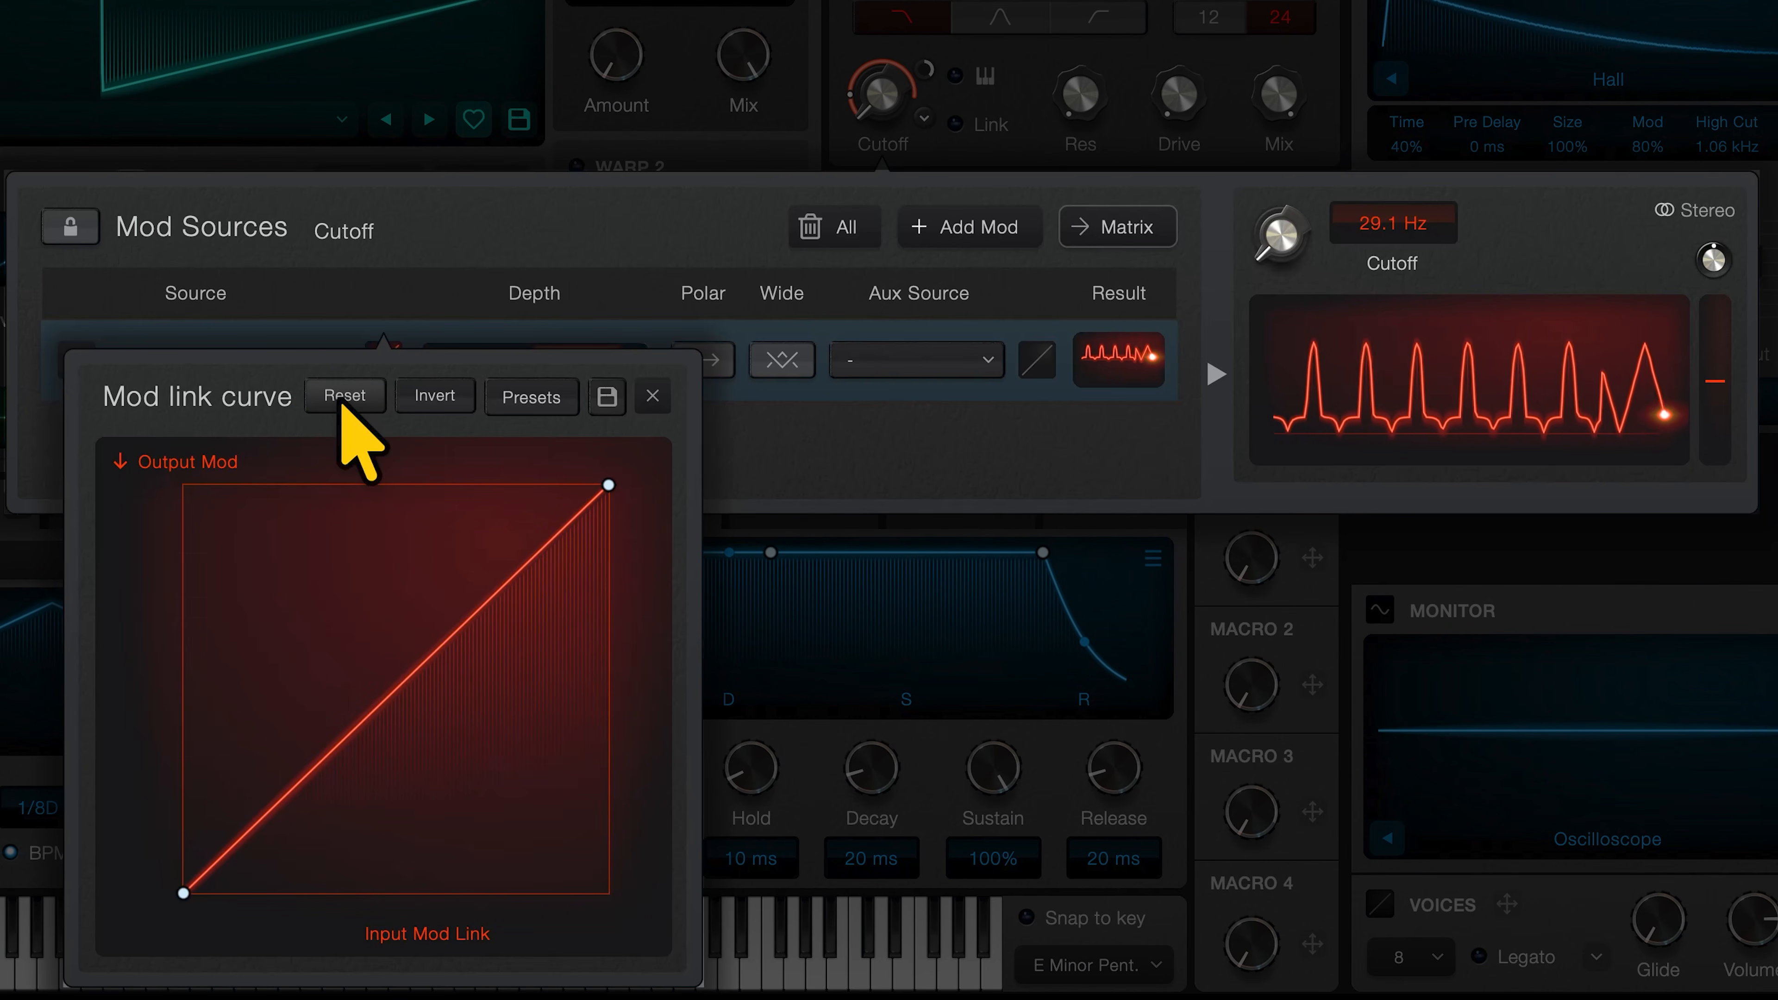
Try the "My funky shape" preset on the LFO 1 mod link curve, and reset the curve to a straight line.
{"action": "left_click", "coordinate": [527, 396]}
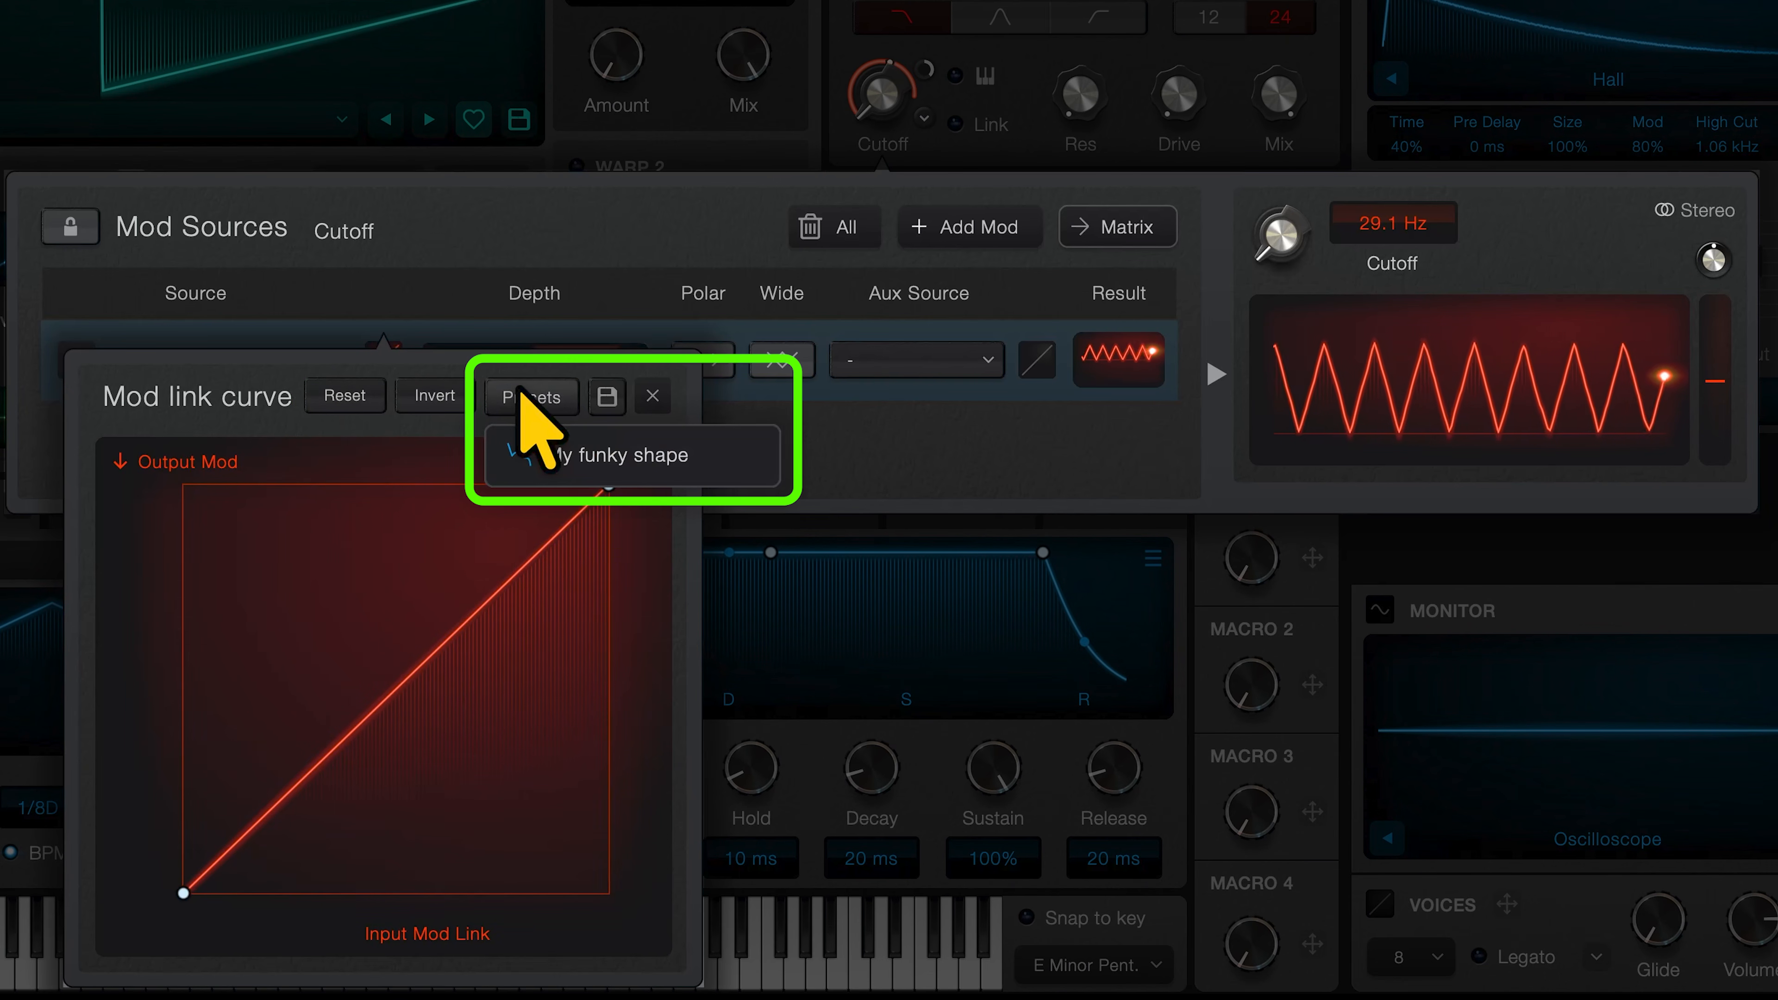
{"action": "left_click", "coordinate": [571, 448]}
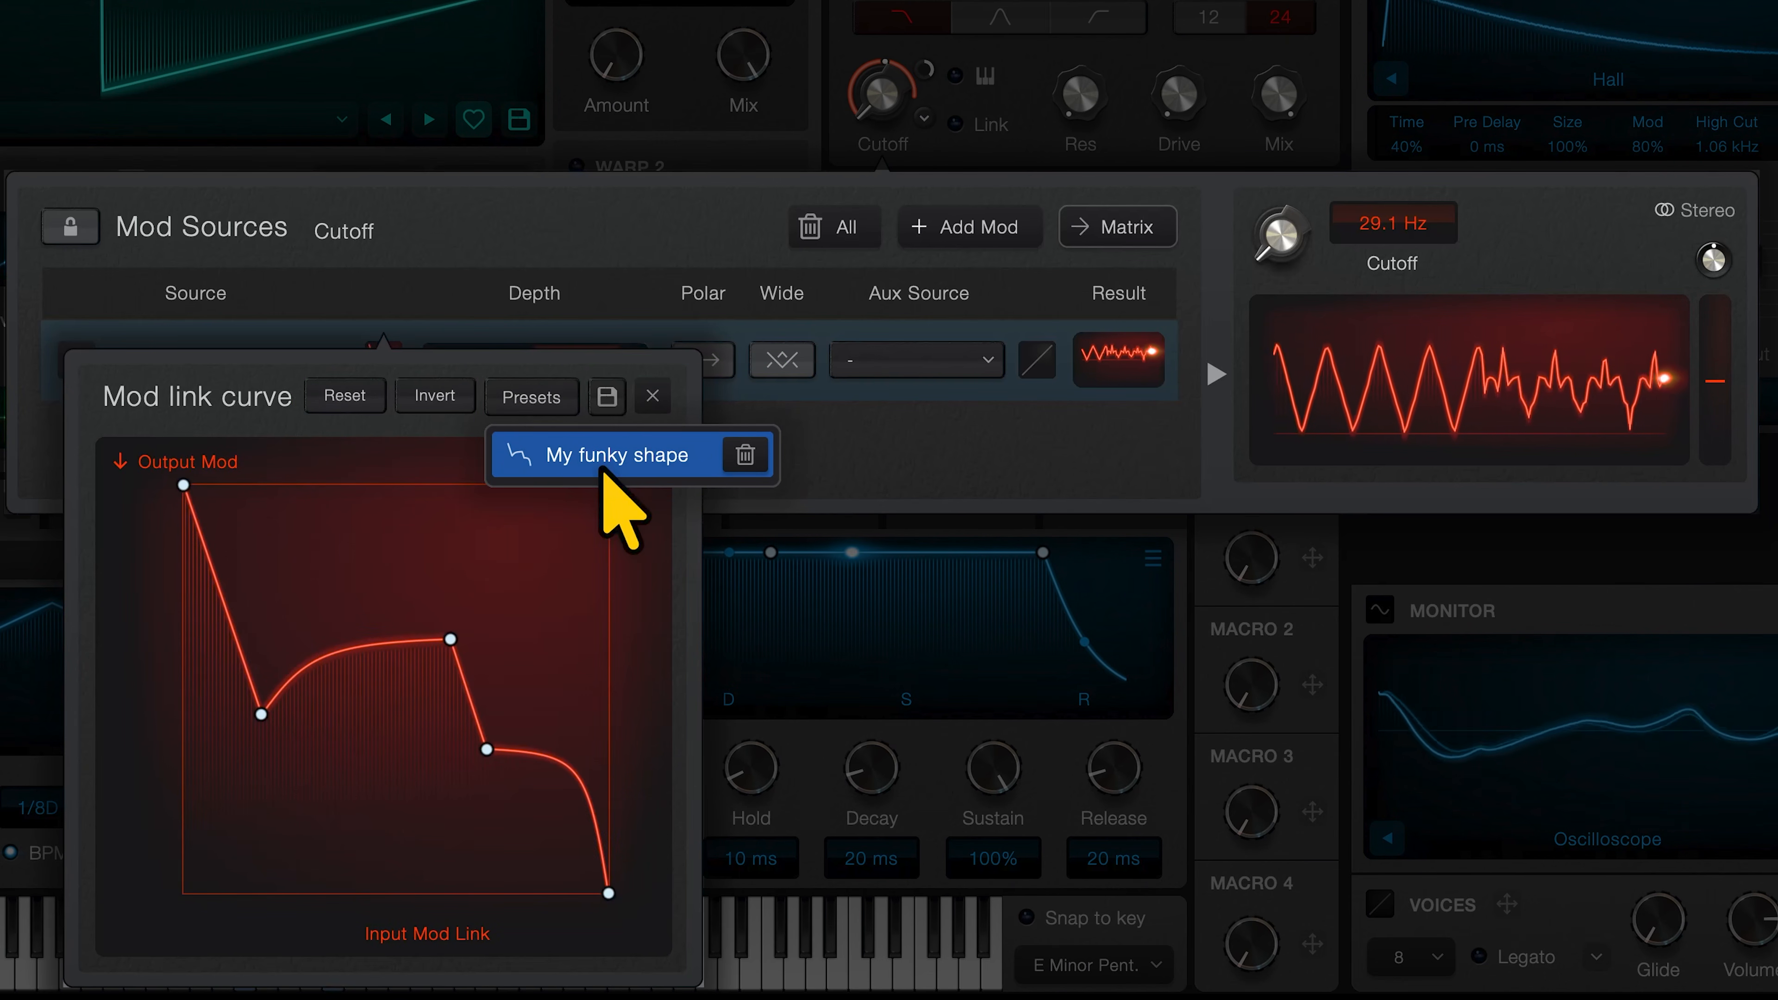
{"action": "left_click", "coordinate": [345, 397]}
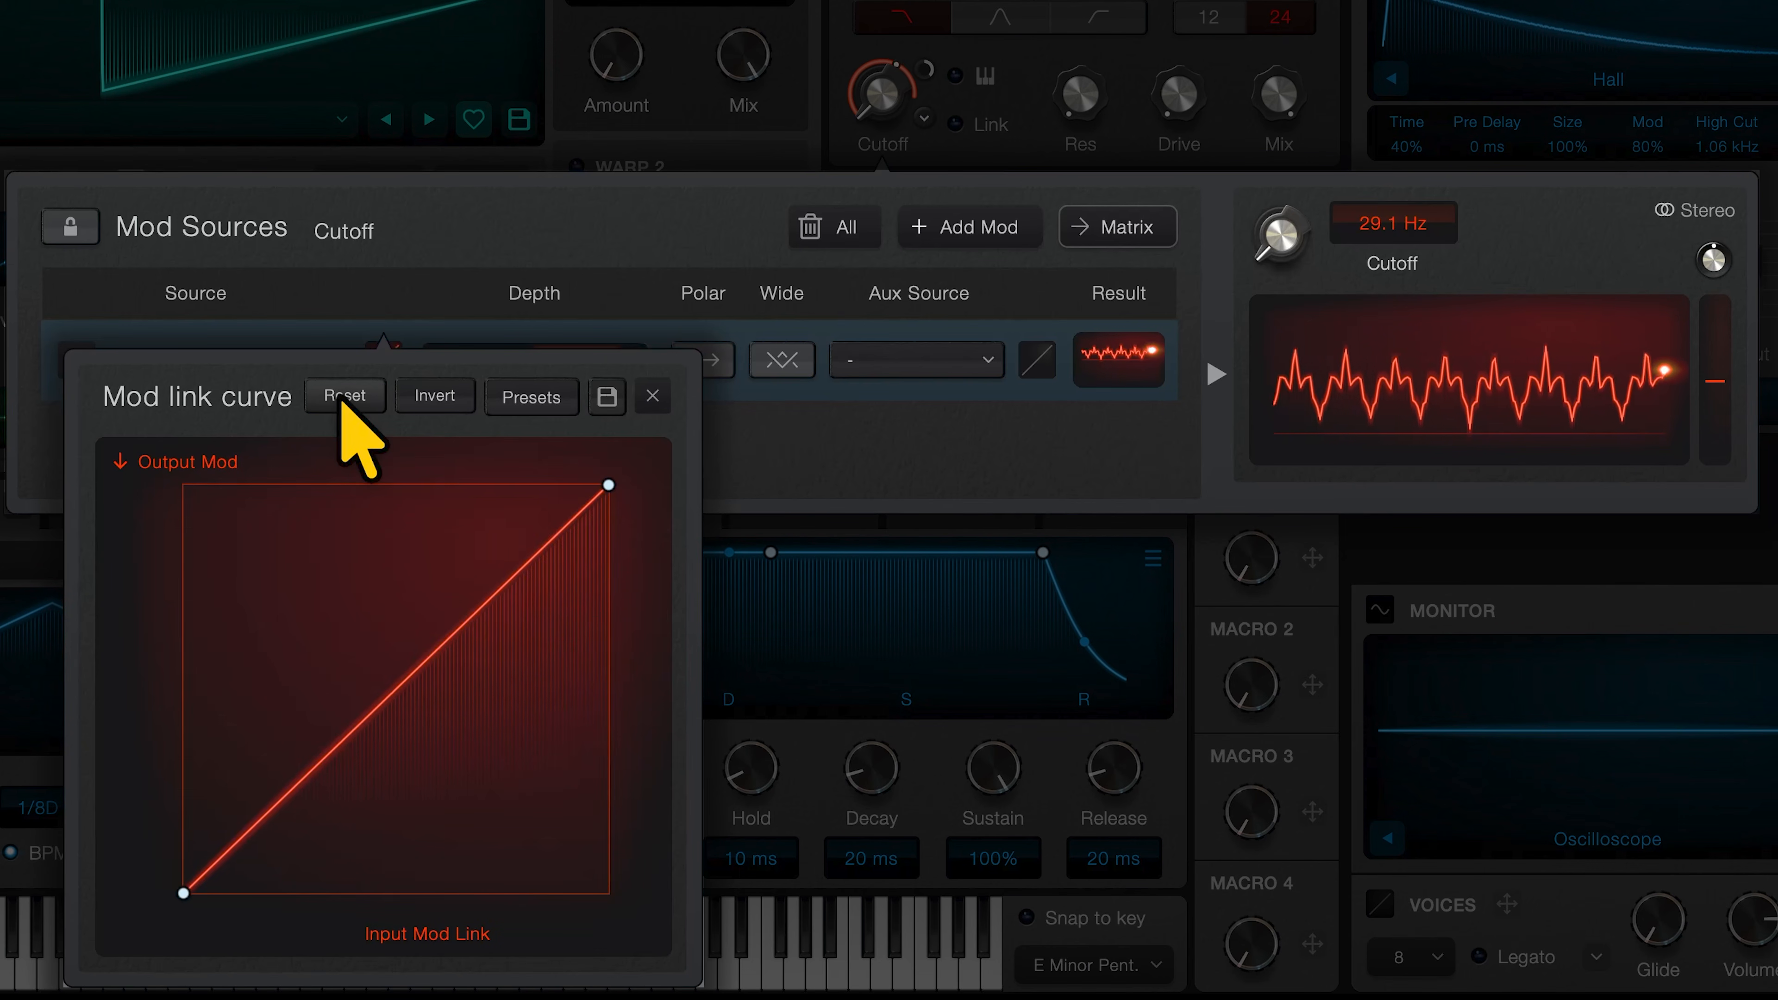
{"action": "left_click", "coordinate": [451, 224]}
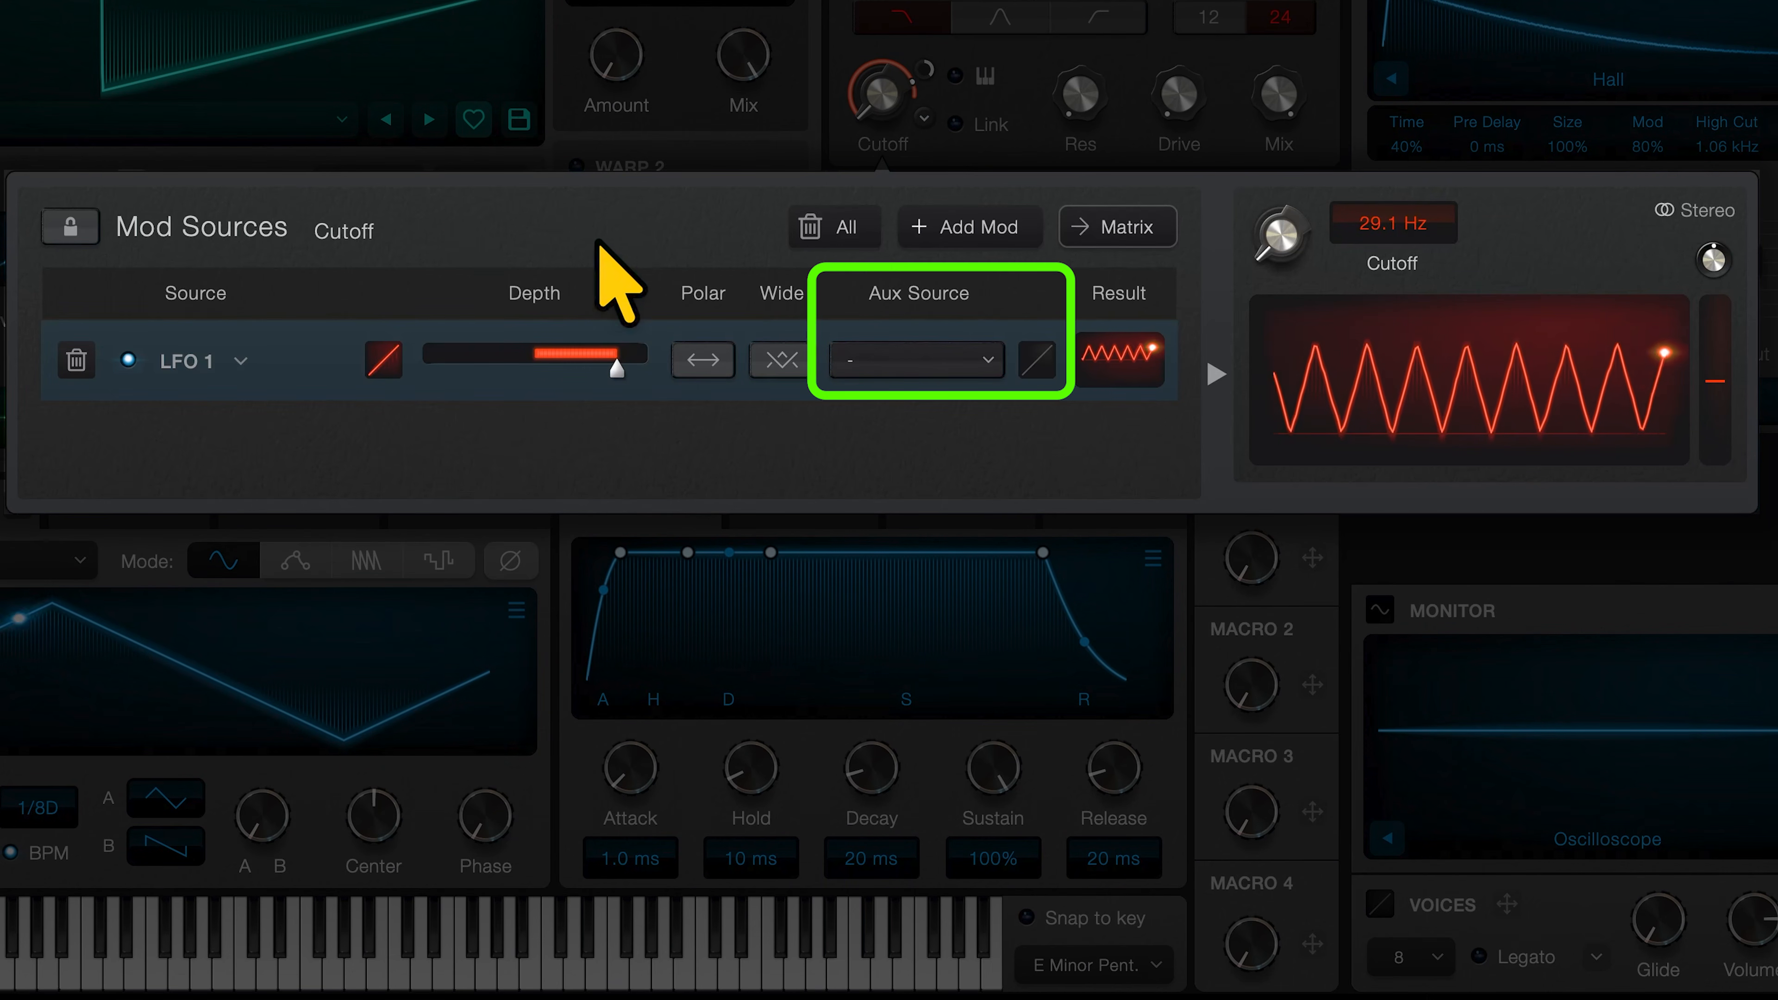
Set Velocity as the auxiliary source of the LFO 1 cutoff modulation.
{"action": "left_click", "coordinate": [916, 357]}
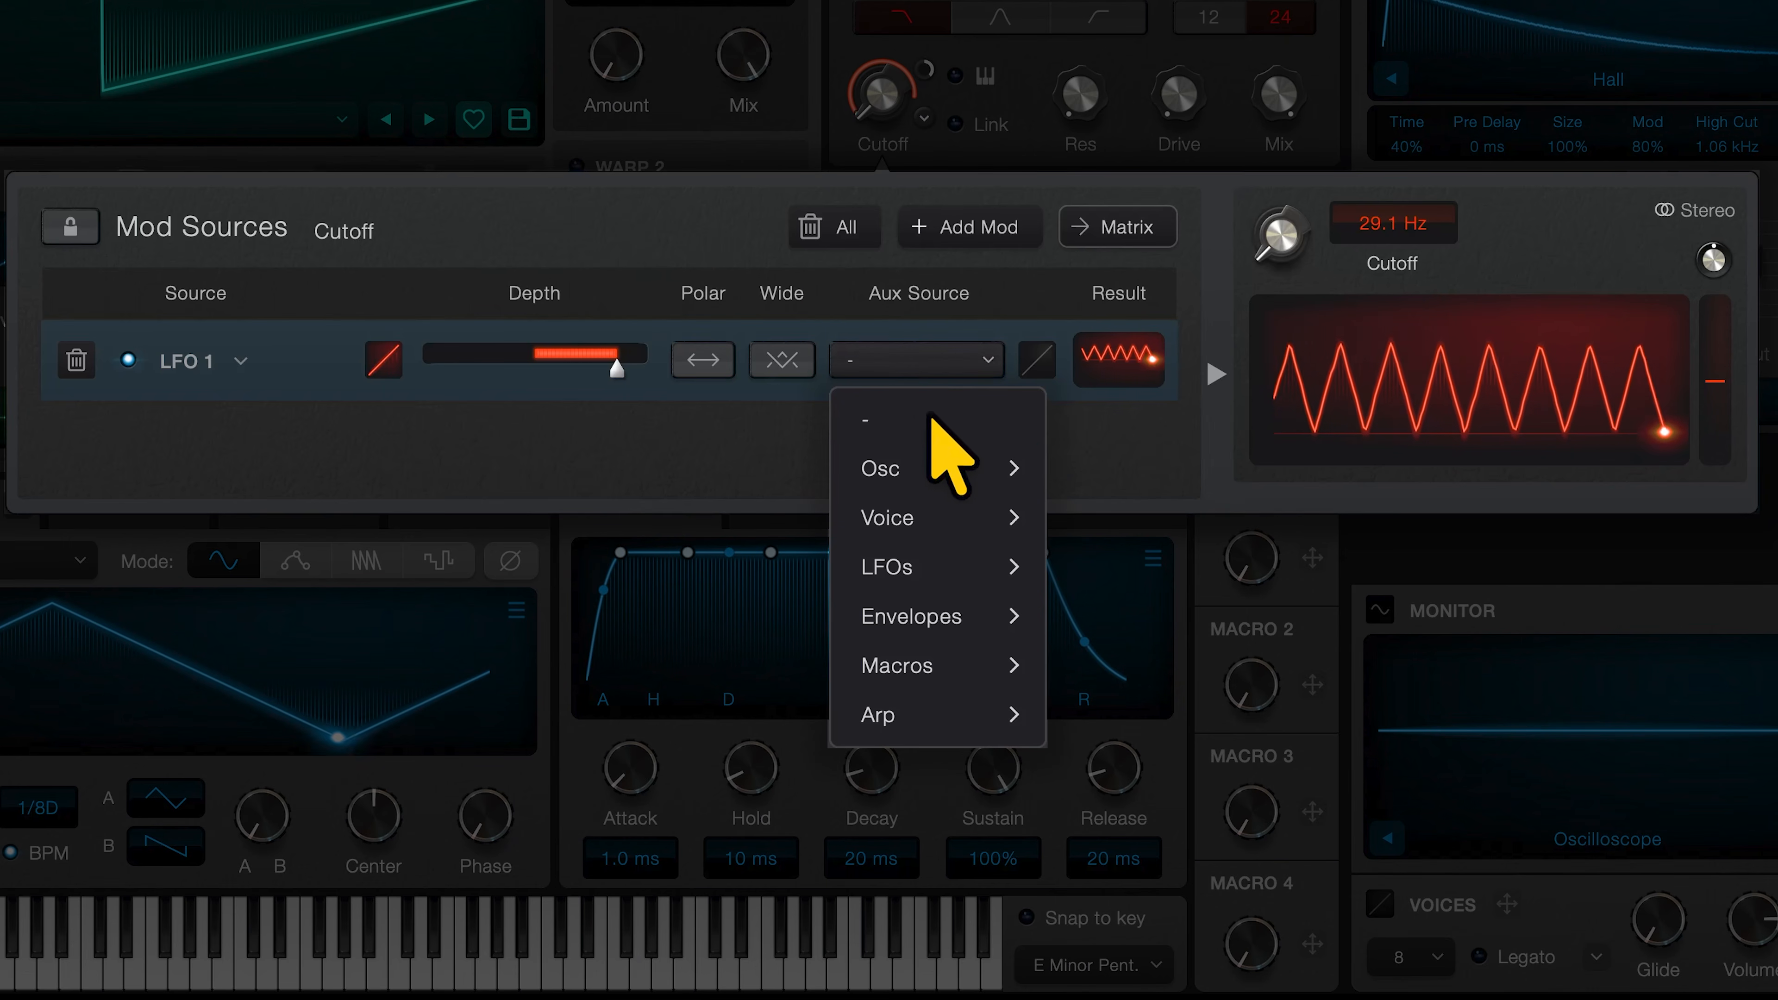
{"action": "mouse_move", "coordinate": [850, 522]}
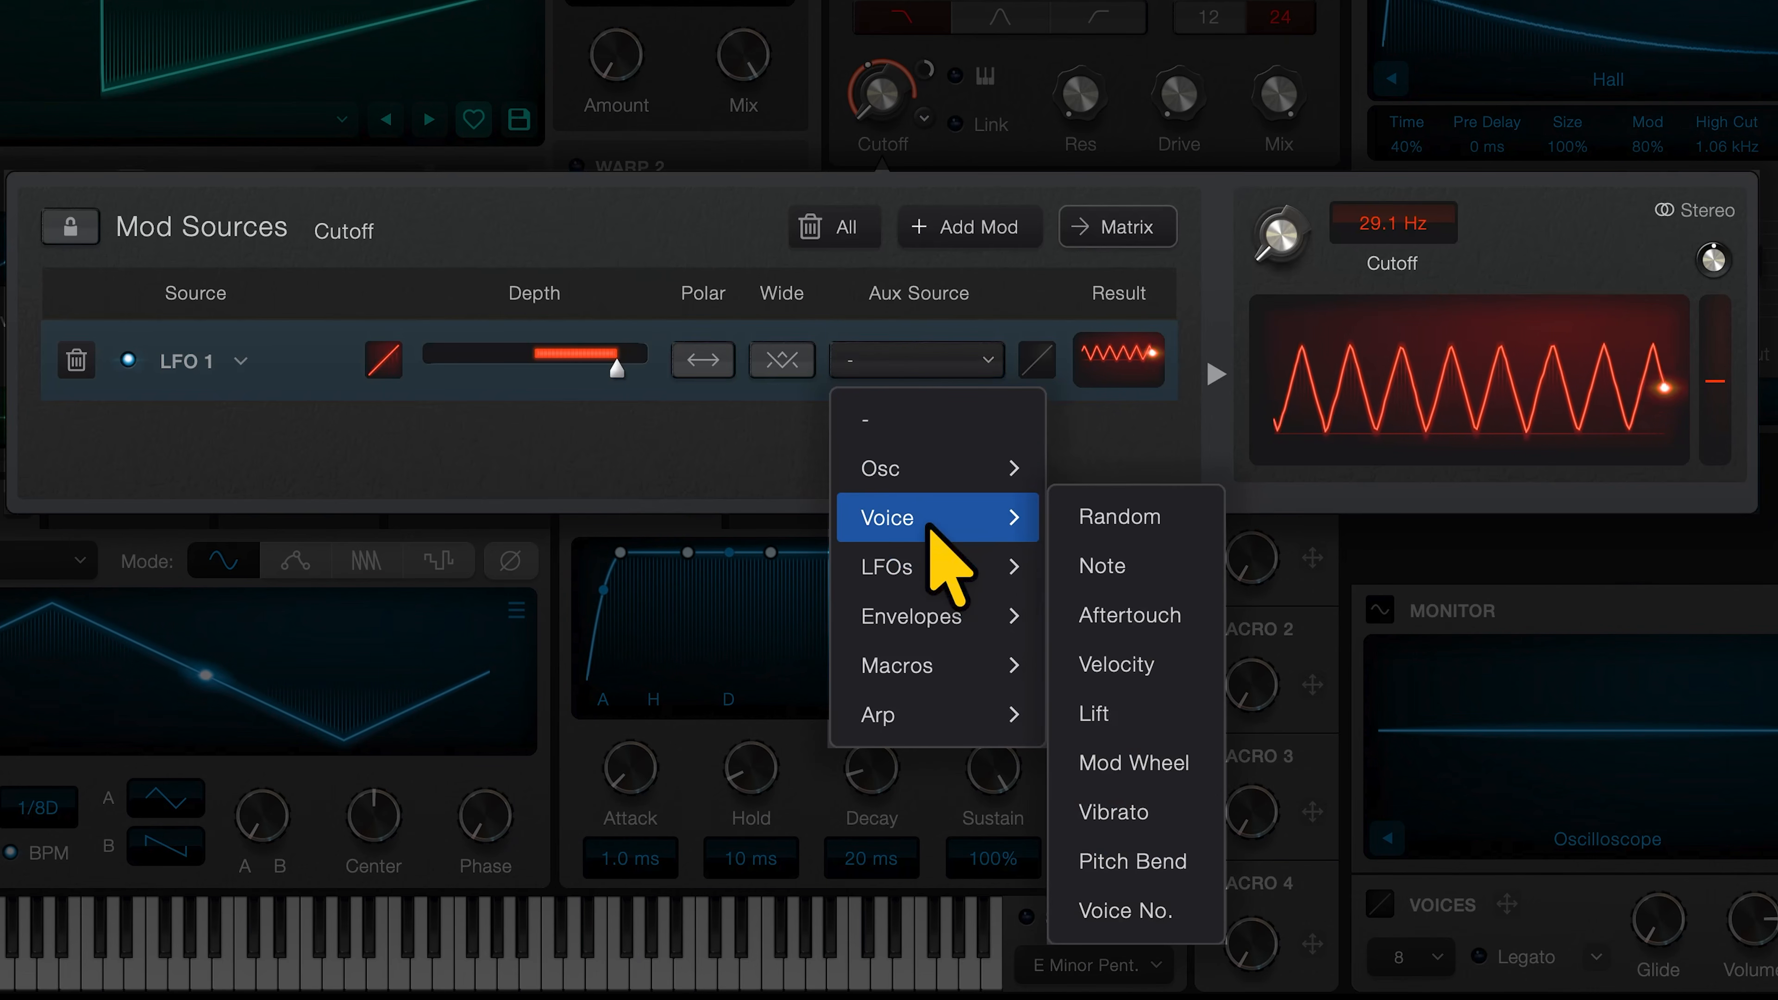
{"action": "left_click", "coordinate": [1095, 655]}
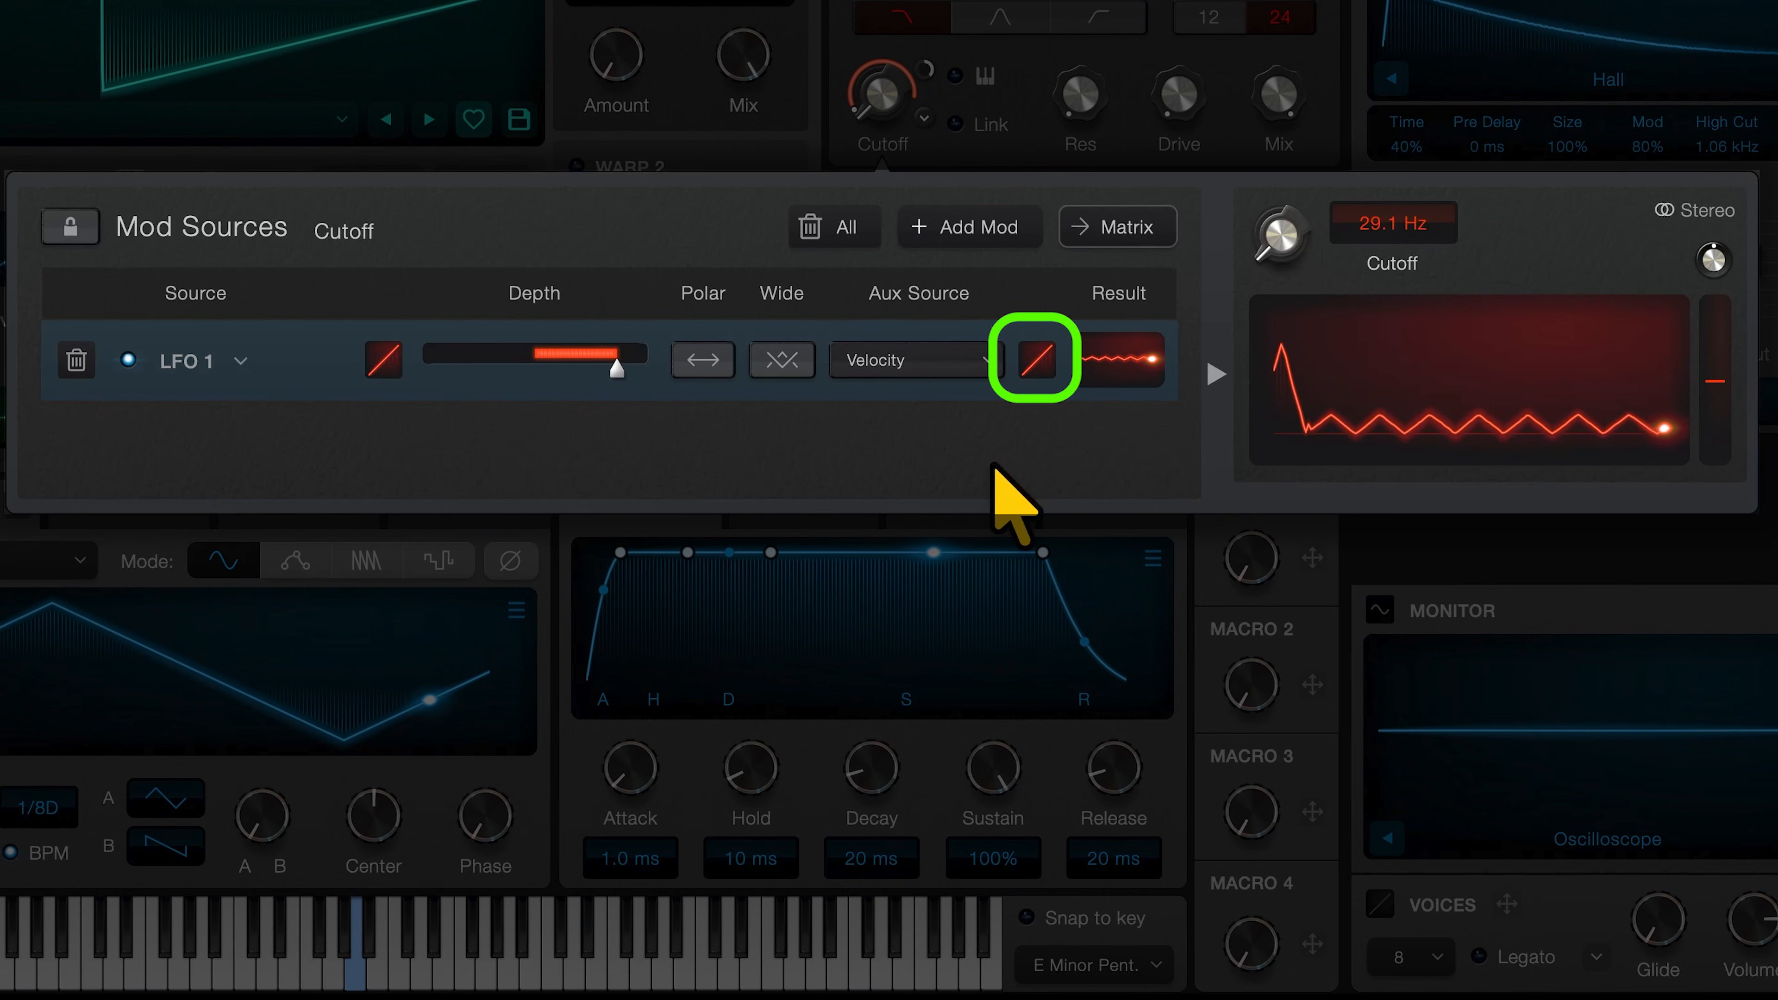
Reshape the aux link curve so 50% velocity outputs 100% modulation, and raise its starting point above zero.
{"action": "left_click", "coordinate": [1027, 358]}
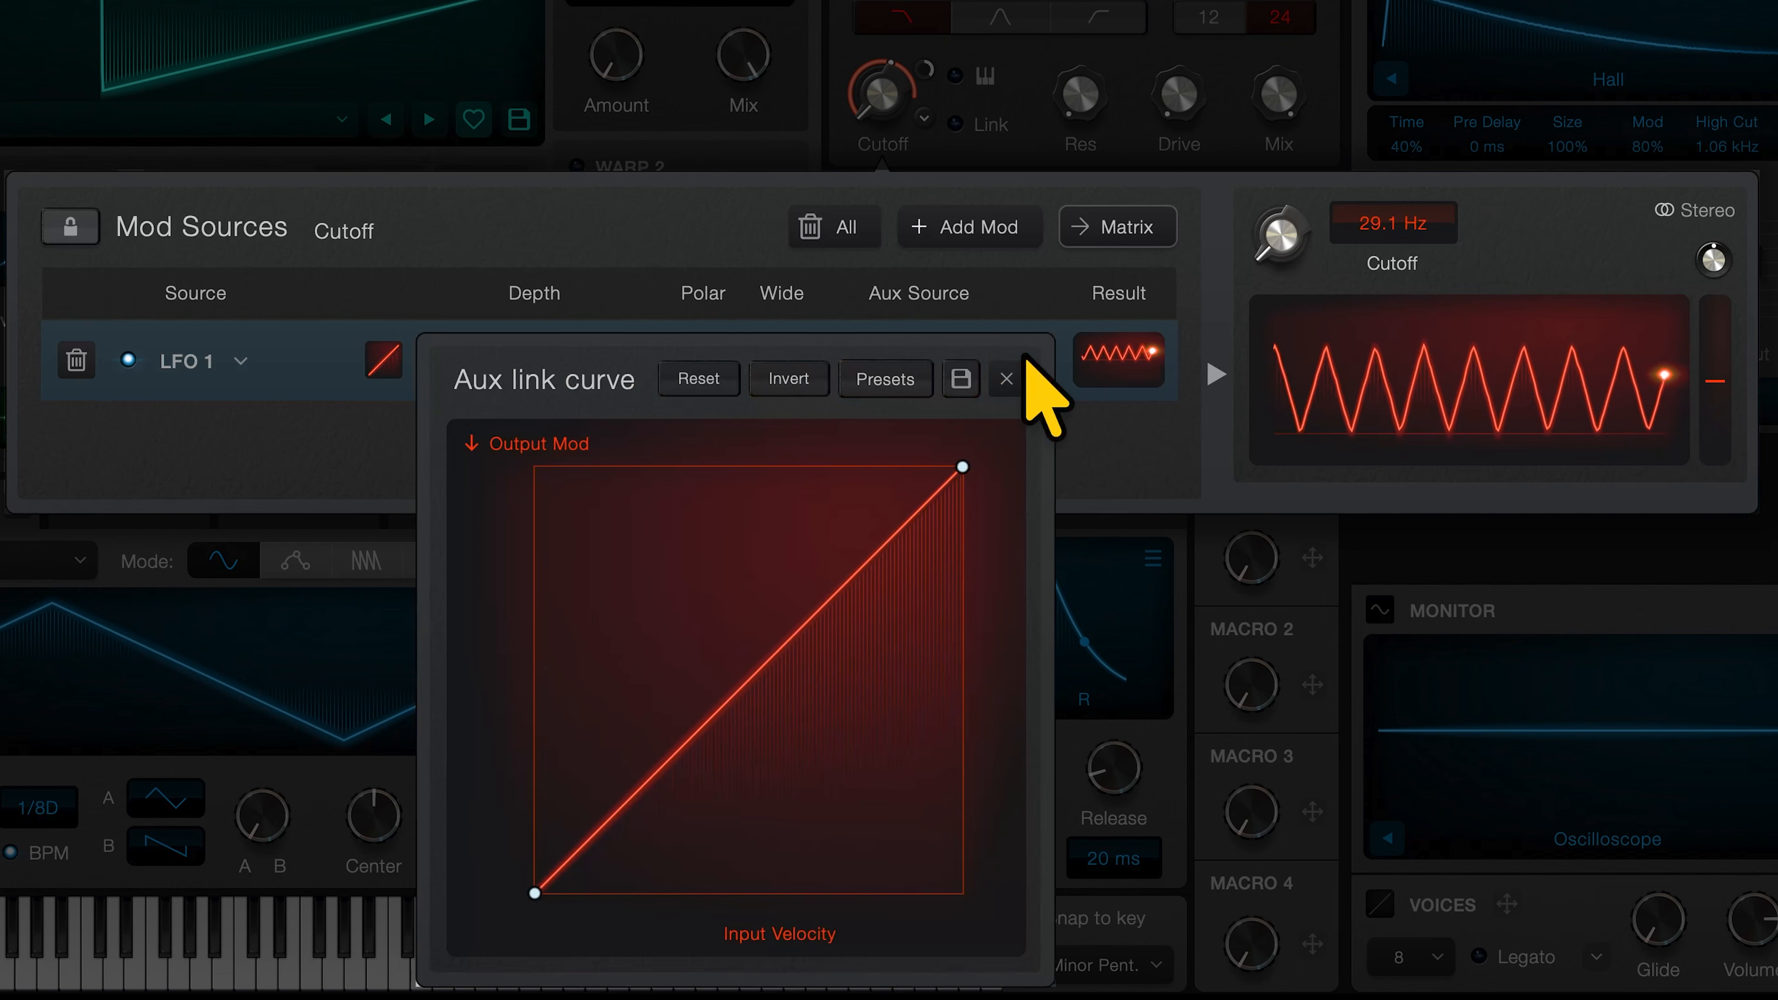
{"action": "left_click_drag", "start_coordinate": [963, 466], "coordinate": [749, 465]}
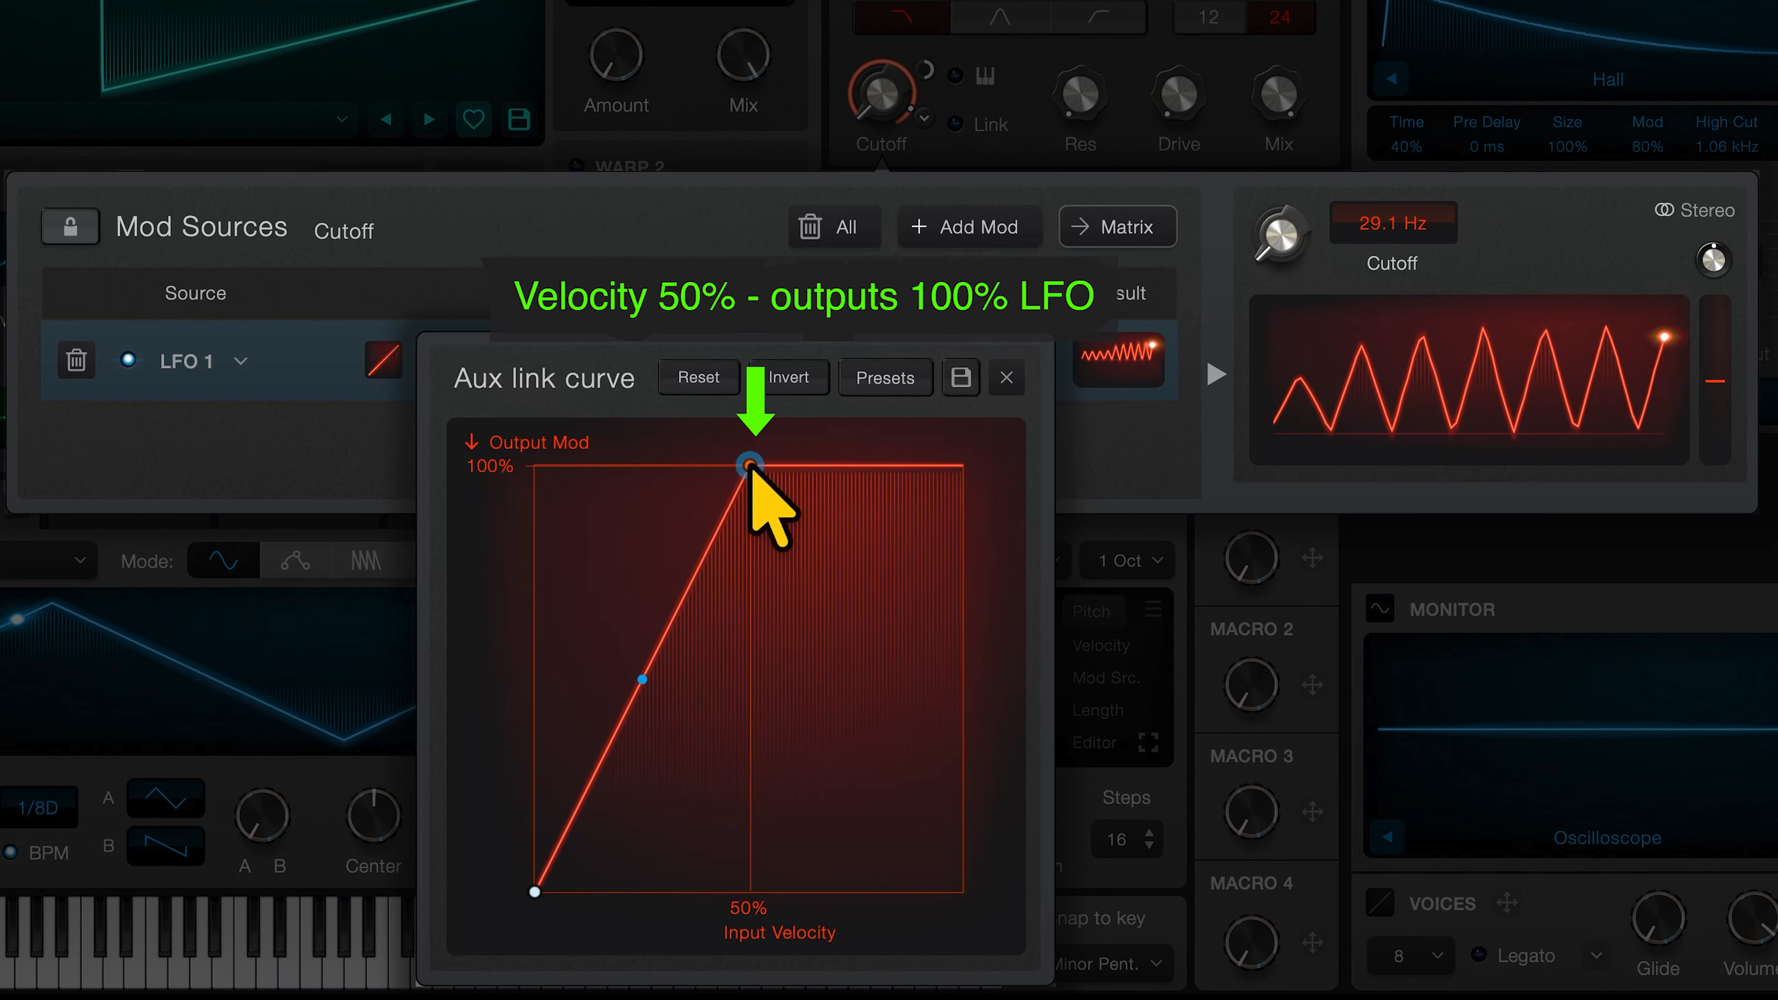
{"action": "left_click_drag", "start_coordinate": [535, 892], "coordinate": [534, 721]}
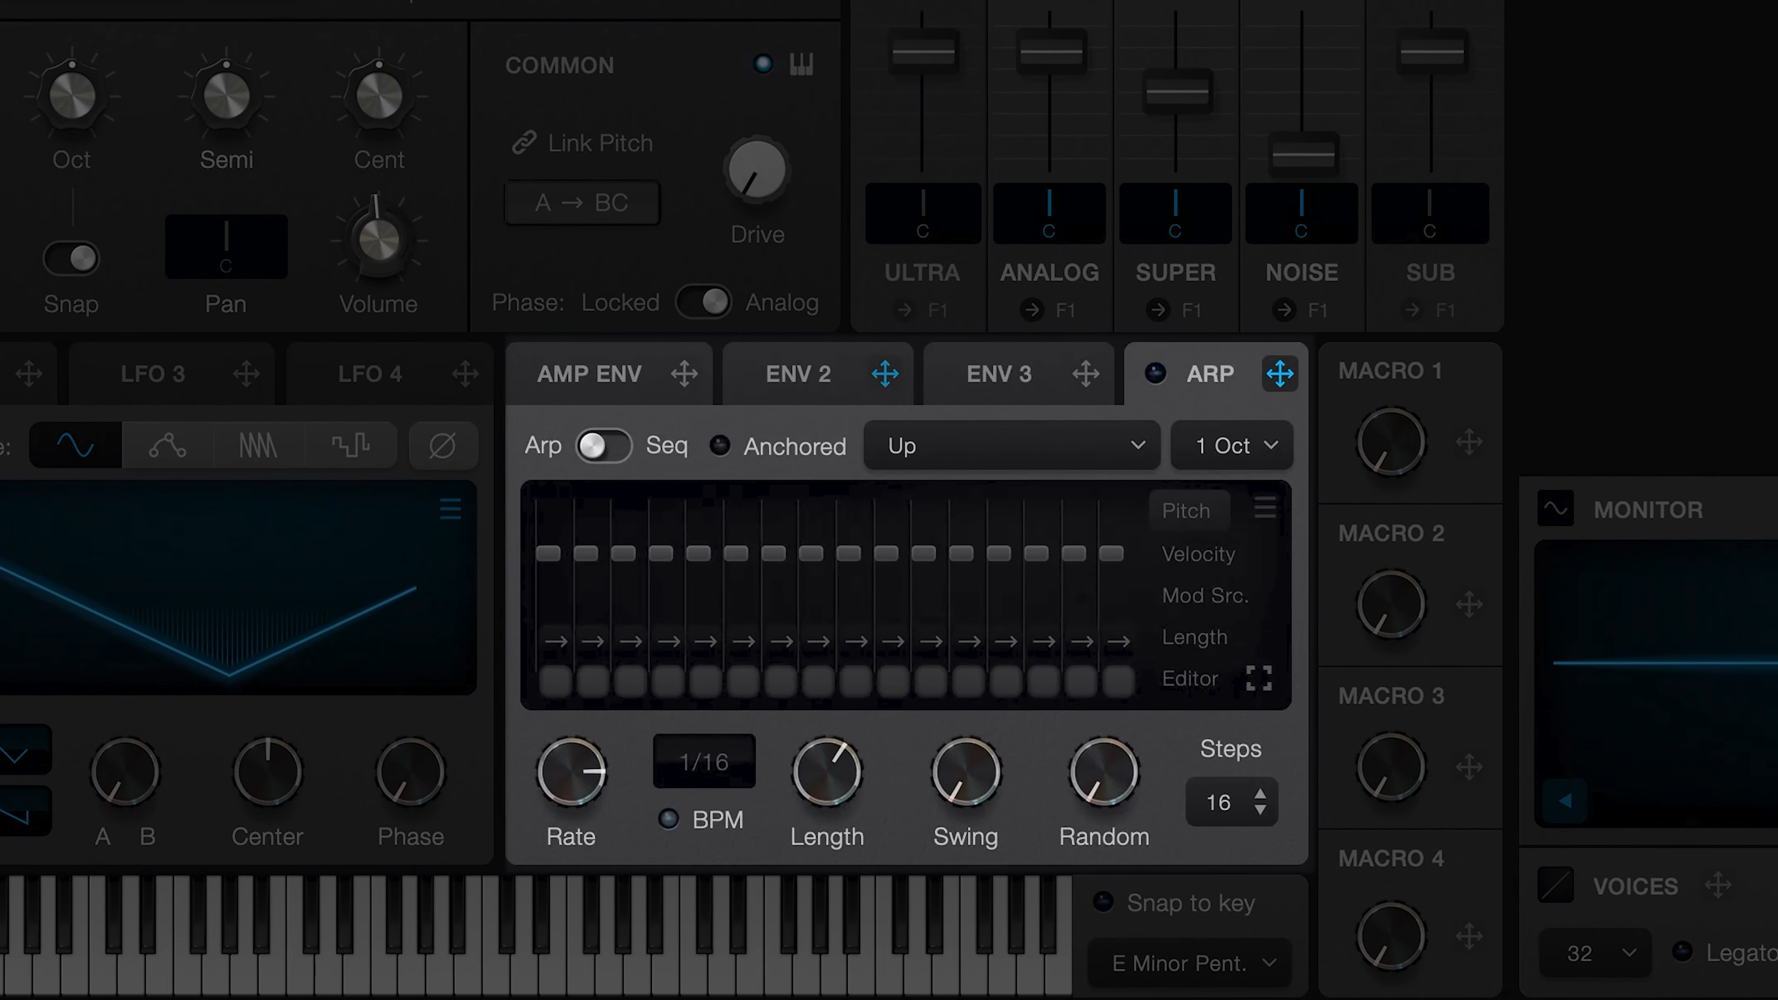
Turn on the arpeggiator and, in its full editor, switch off the notes at steps 3, 6, 9, 11 and 14.
{"action": "left_click", "coordinate": [1166, 331]}
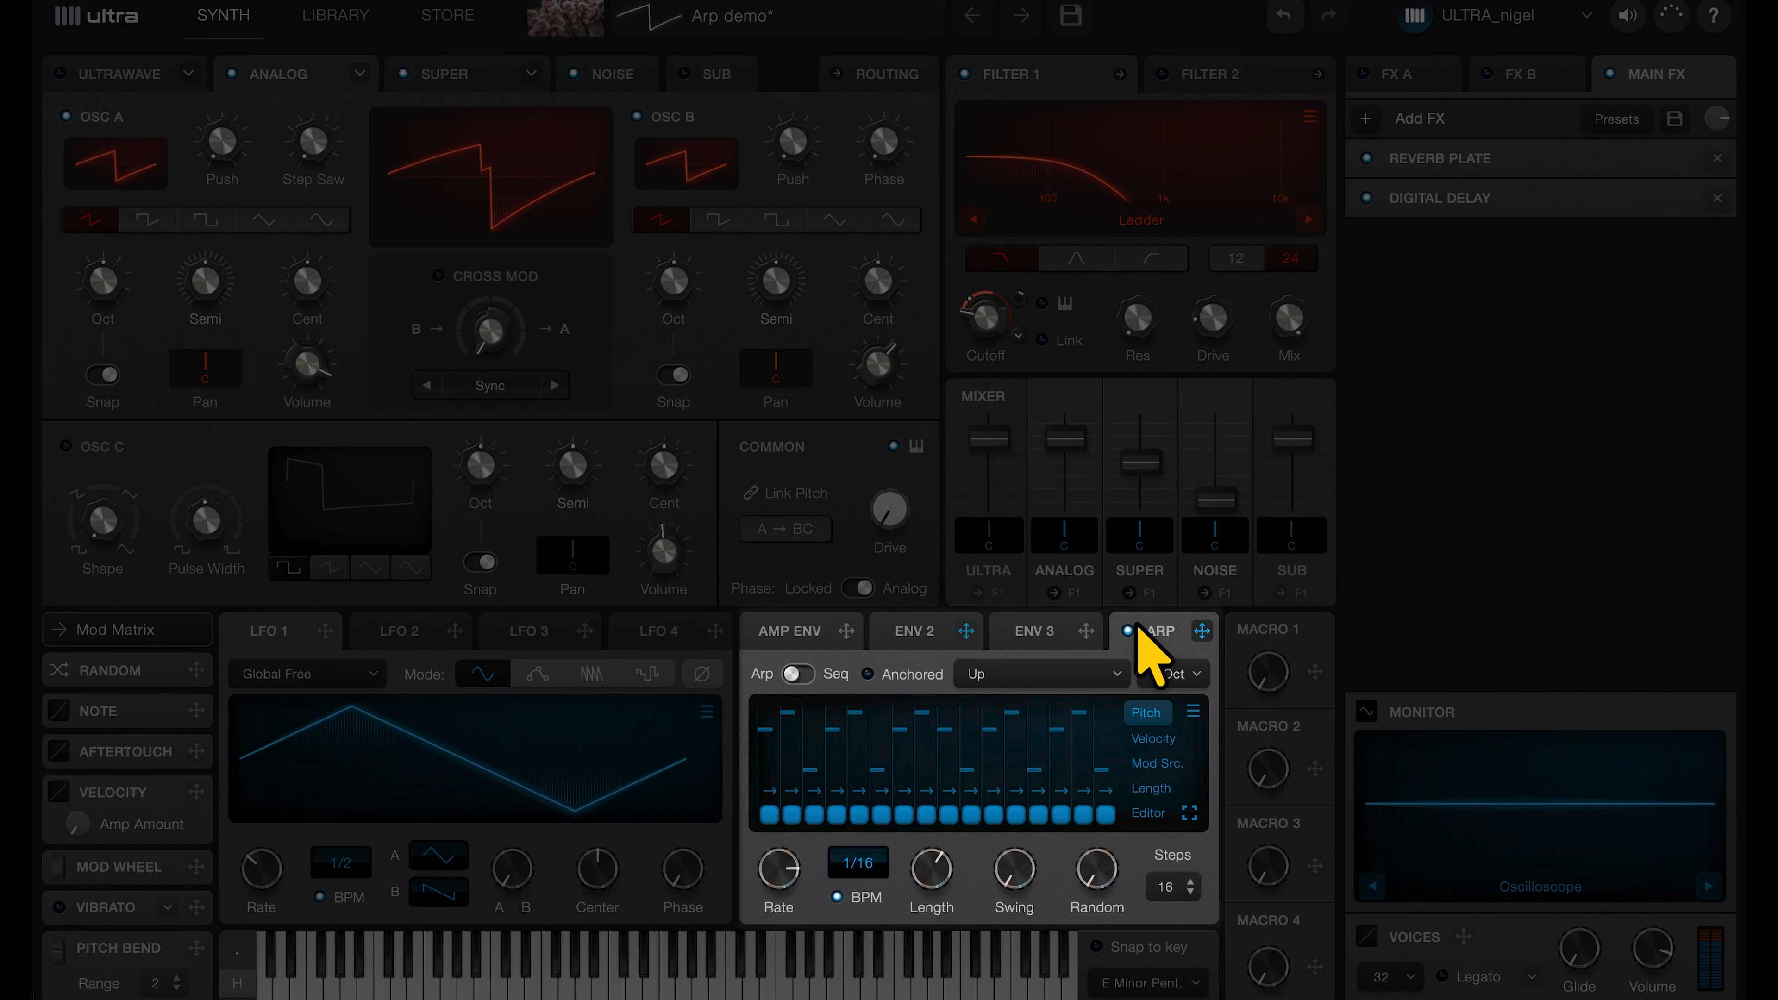
{"action": "left_click", "coordinate": [1184, 812]}
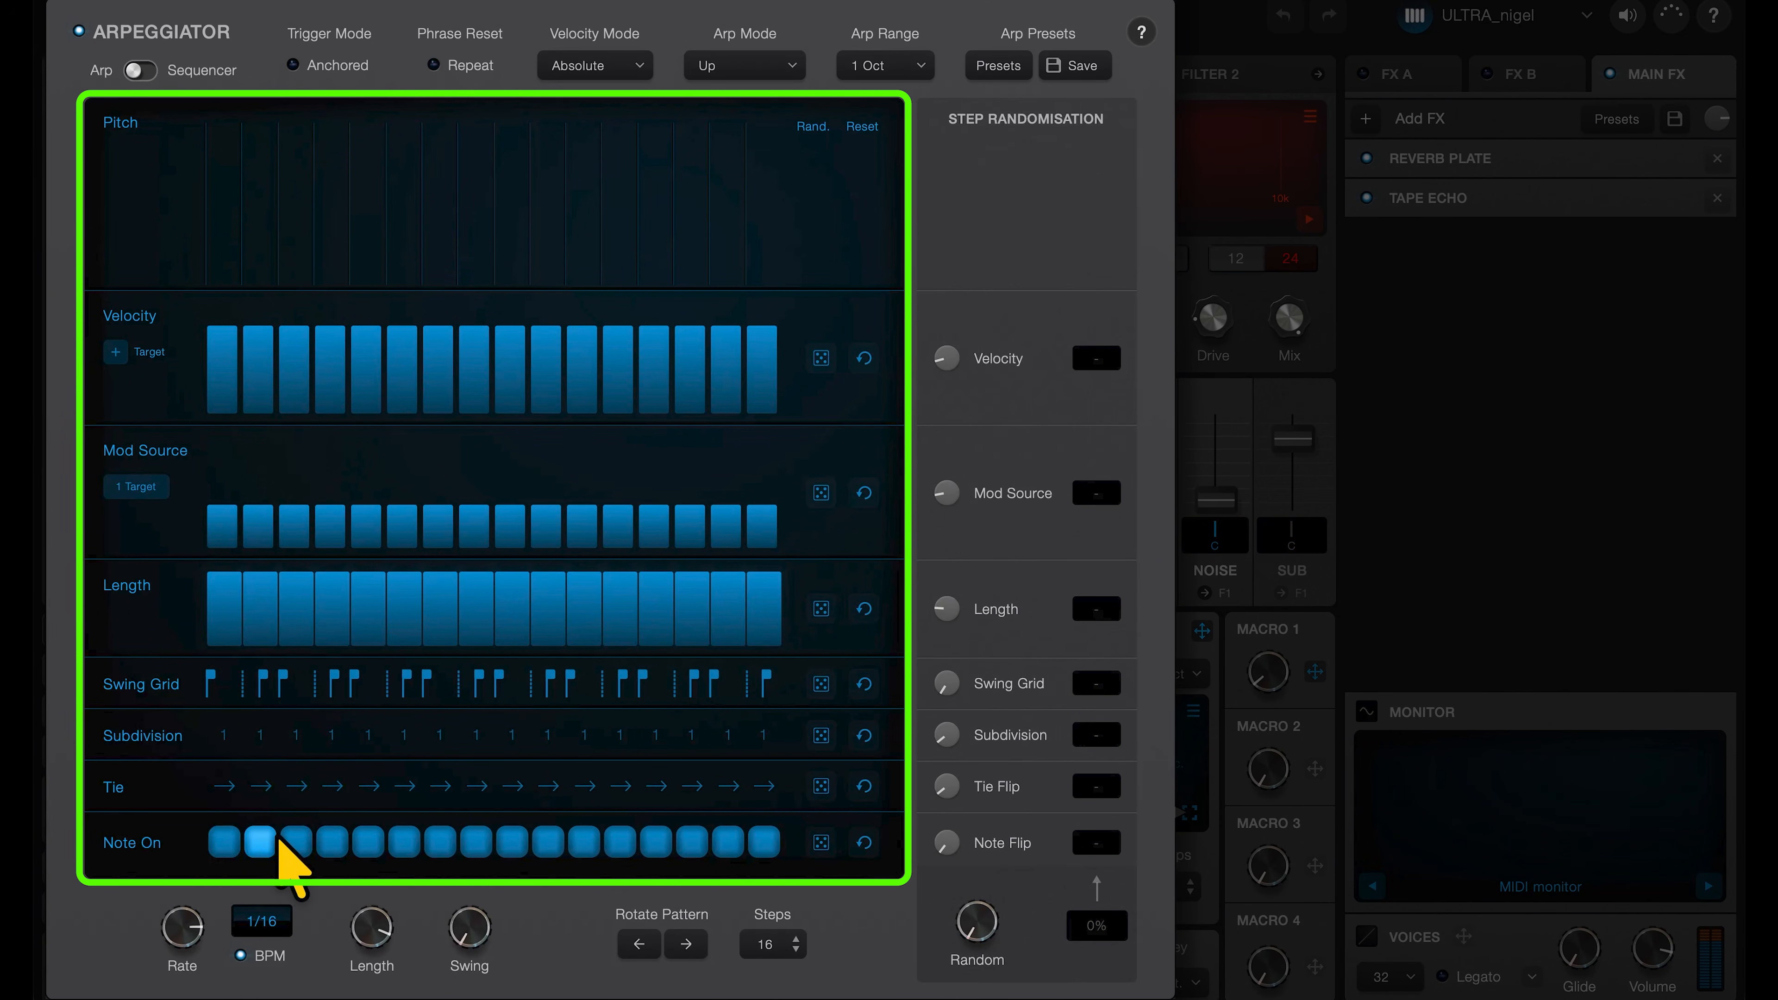
{"action": "left_click", "coordinate": [296, 840]}
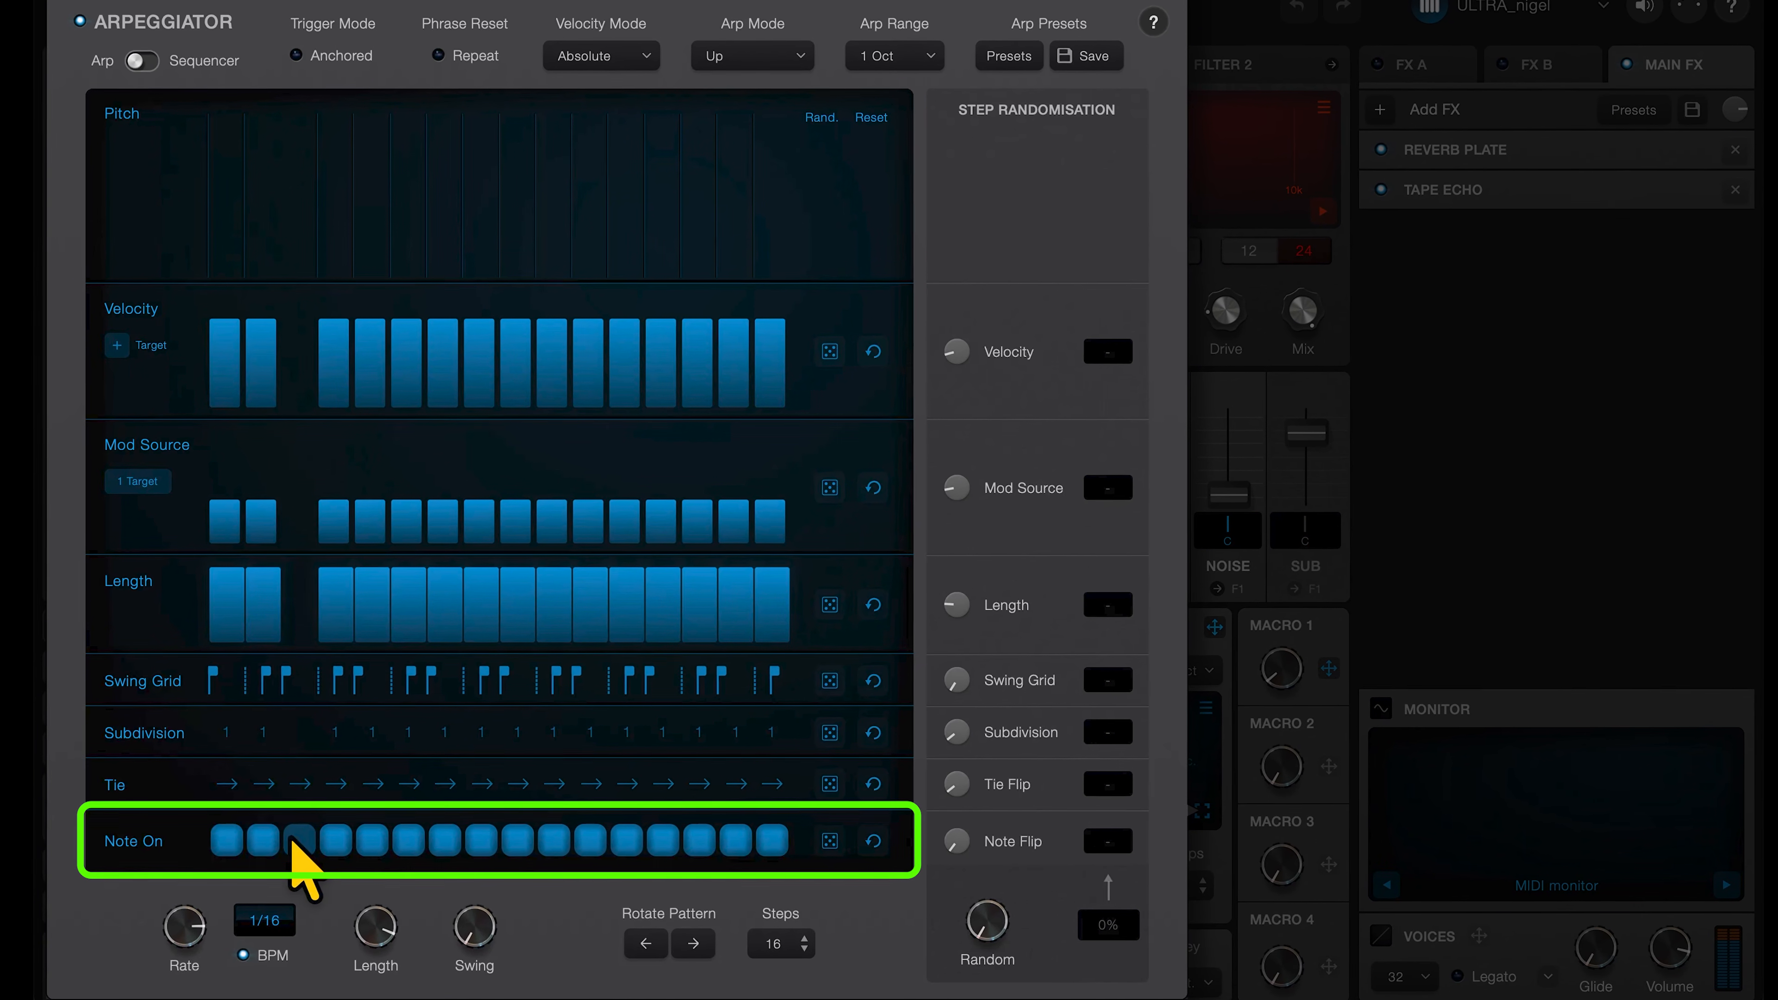
{"action": "left_click", "coordinate": [595, 838]}
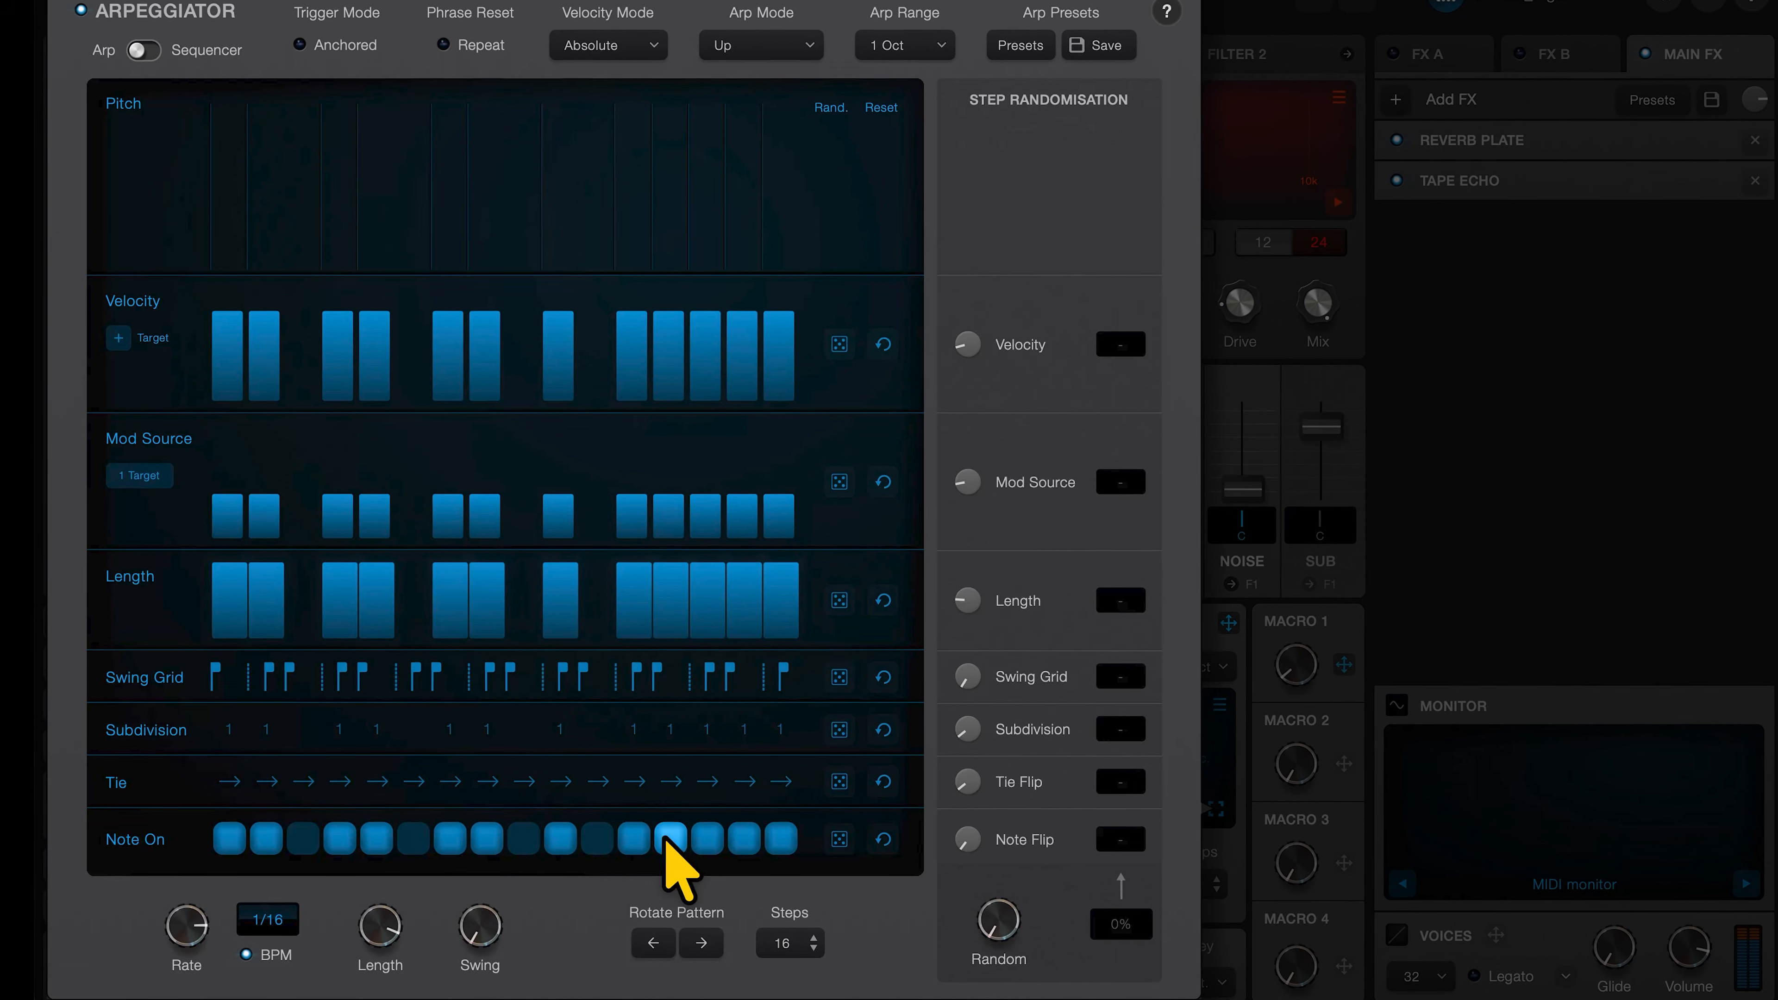
{"action": "left_click", "coordinate": [706, 839]}
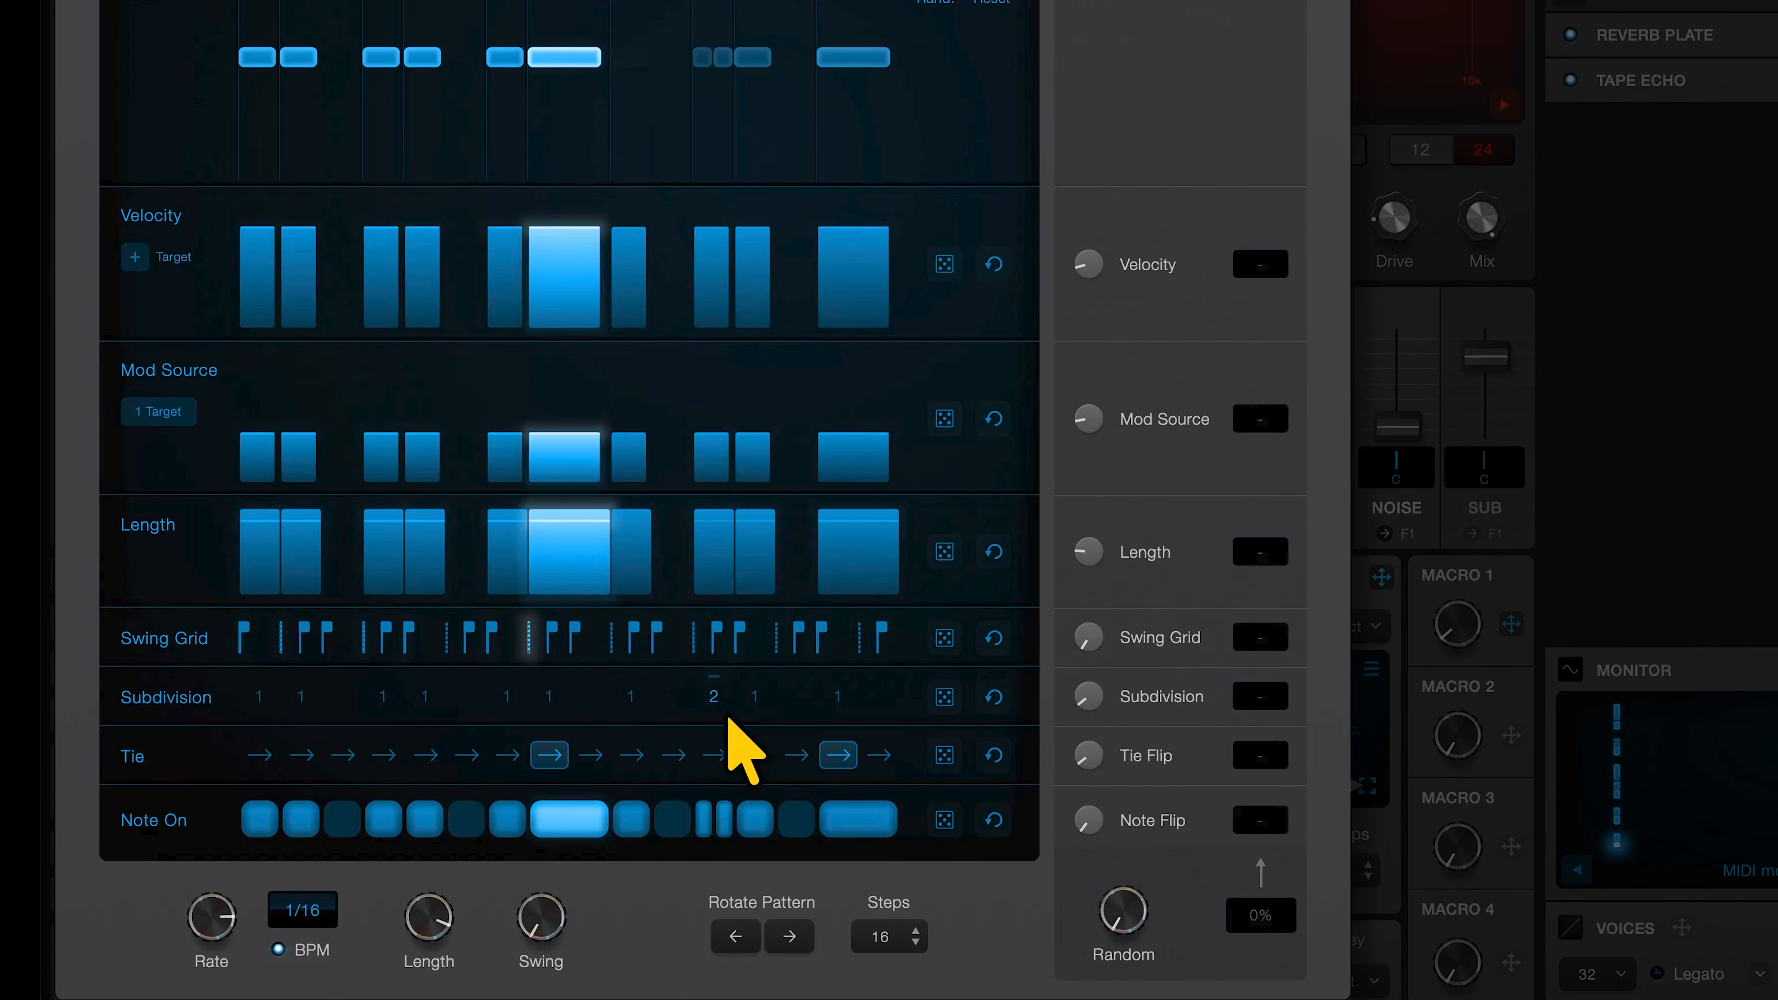
Set the subdivision of arpeggiator step 12 to 4 and toggle the tie on step 13.
{"action": "left_click_drag", "start_coordinate": [717, 700], "coordinate": [720, 680]}
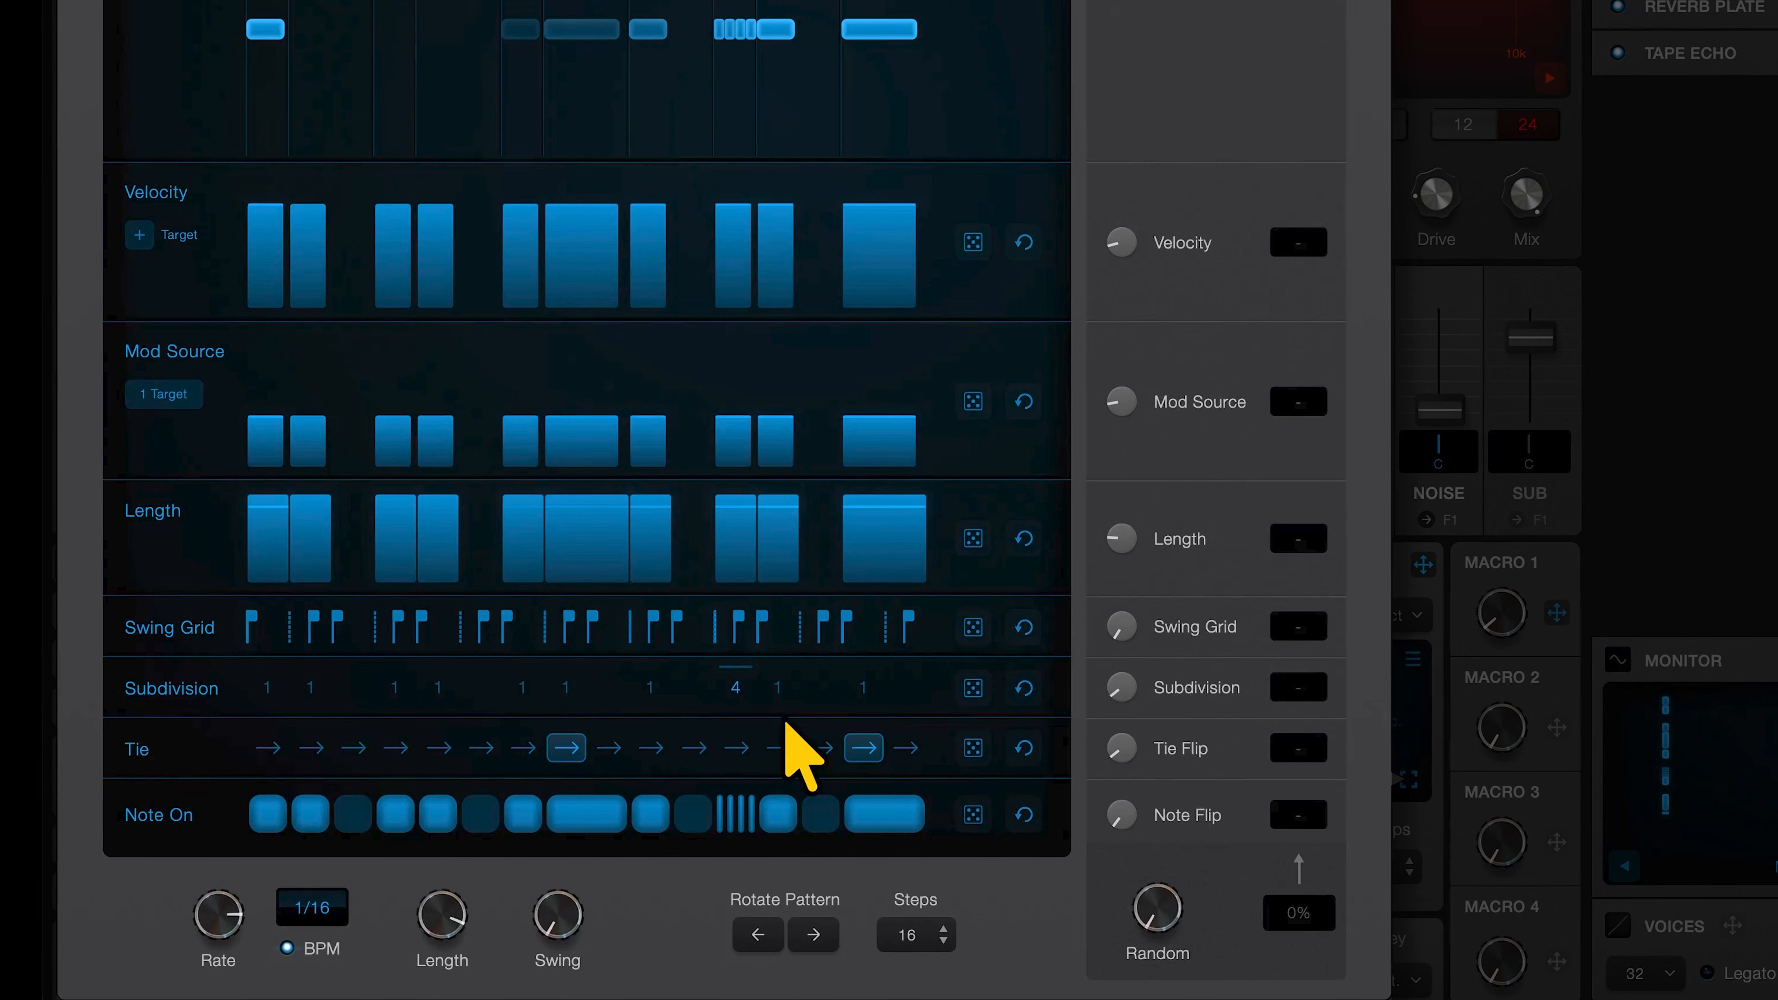
{"action": "left_click", "coordinate": [774, 748]}
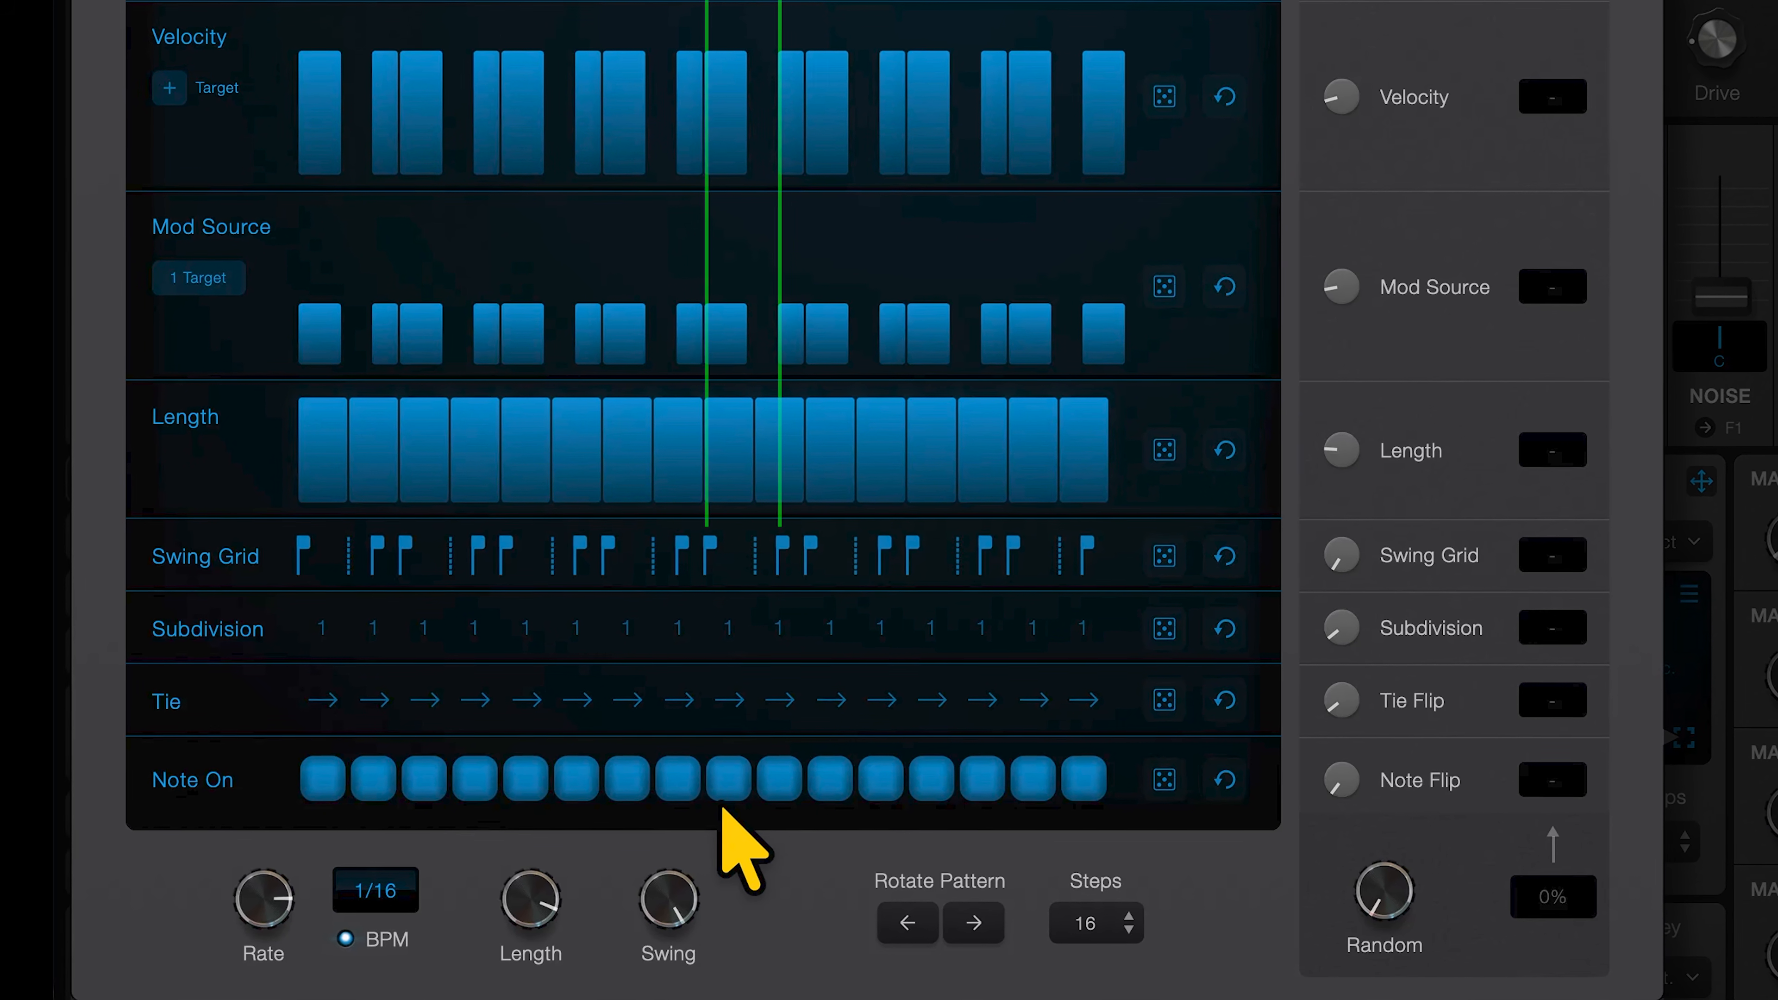
Move step 8 back onto the straight beat in the swing grid and turn the arpeggiator's swing down to minimum.
{"action": "left_click_drag", "start_coordinate": [779, 548], "coordinate": [661, 538]}
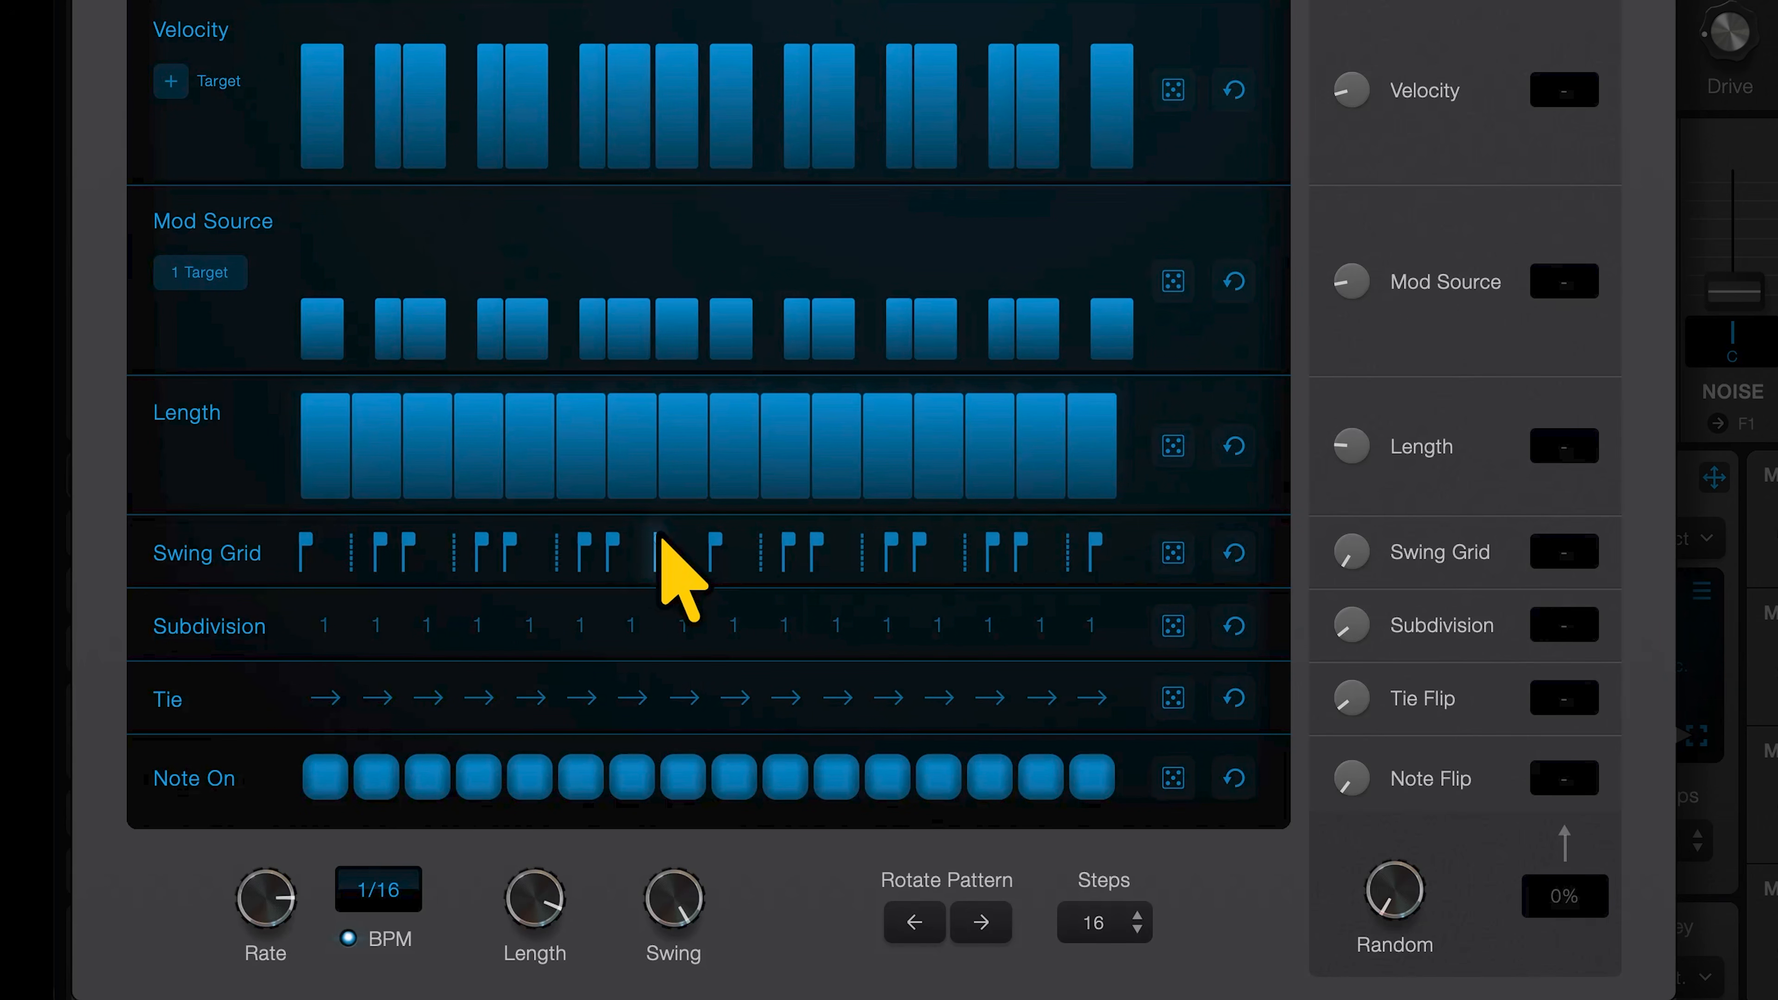
{"action": "mouse_move", "coordinate": [683, 890]}
{"action": "left_mouse_down"}
{"action": "mouse_move", "coordinate": [682, 931]}
{"action": "mouse_move", "coordinate": [680, 888]}
{"action": "left_mouse_up"}
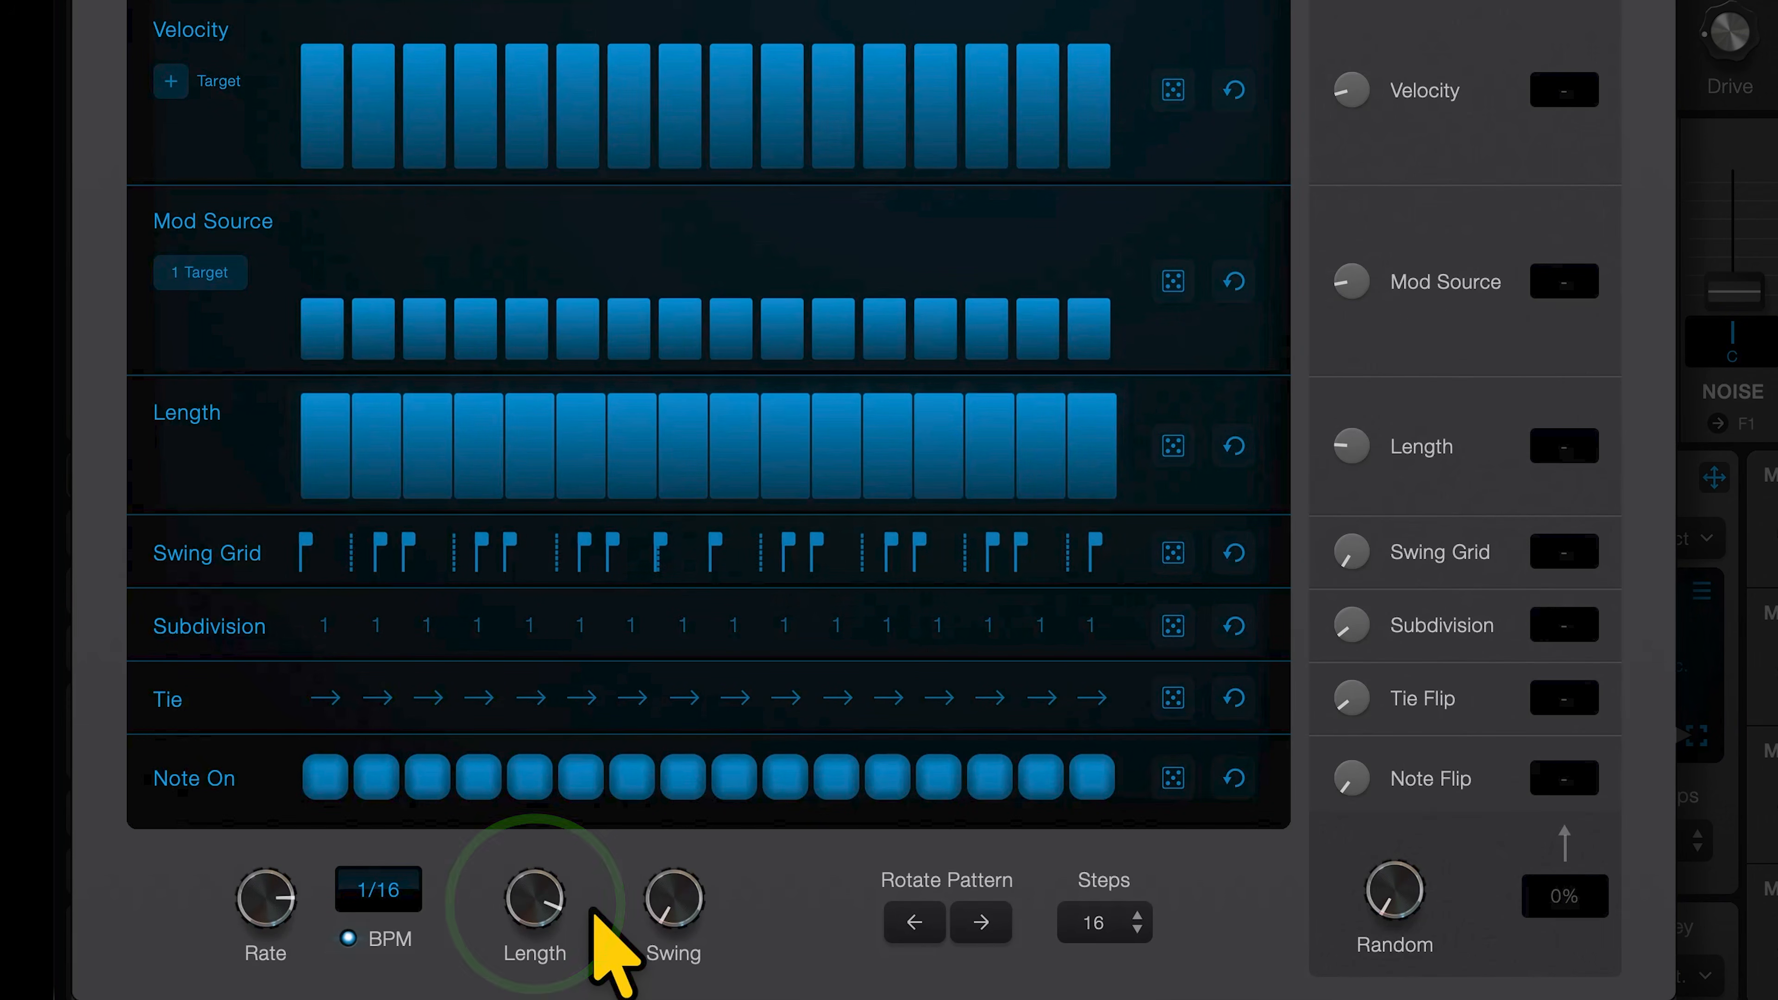
Play the pattern and increase the arpeggiator's overall note length.
{"action": "key", "text": "space"}
{"action": "left_click_drag", "start_coordinate": [532, 901], "coordinate": [602, 904]}
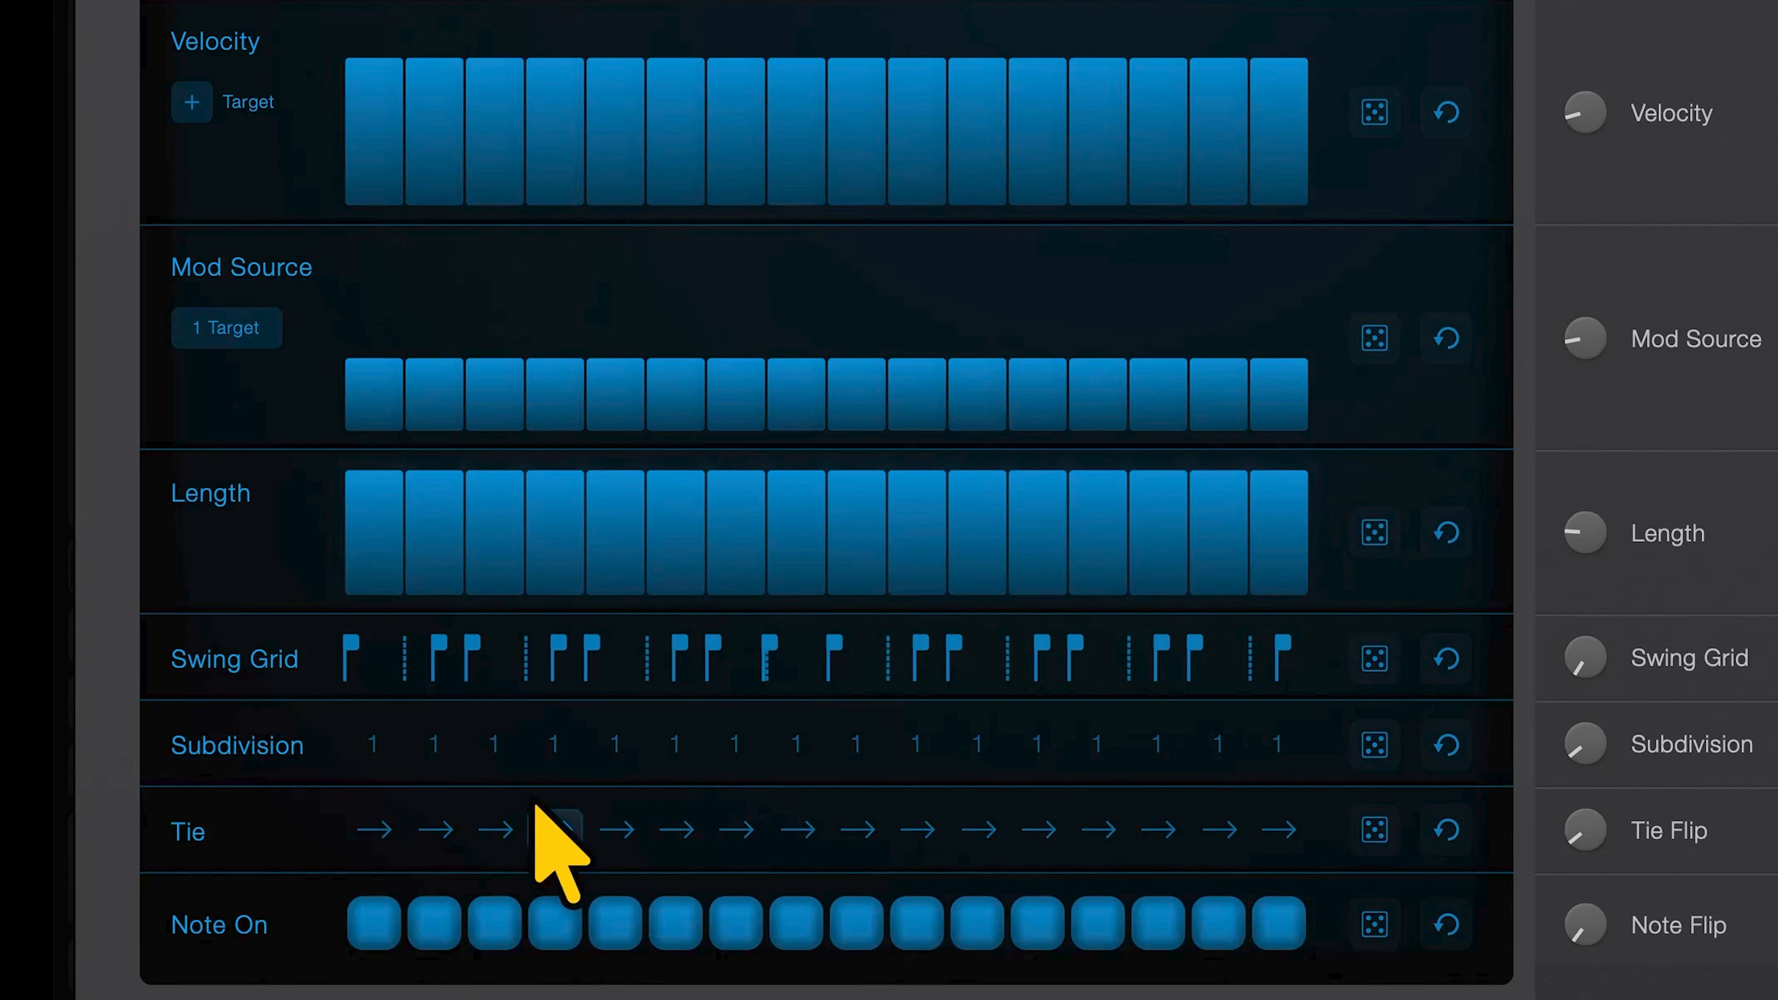
Shorten arpeggiator step 2's length to 67%, reduce steps 3 and 4, and draw lengths rising from step 5 to full near the end.
{"action": "left_click", "coordinate": [431, 509]}
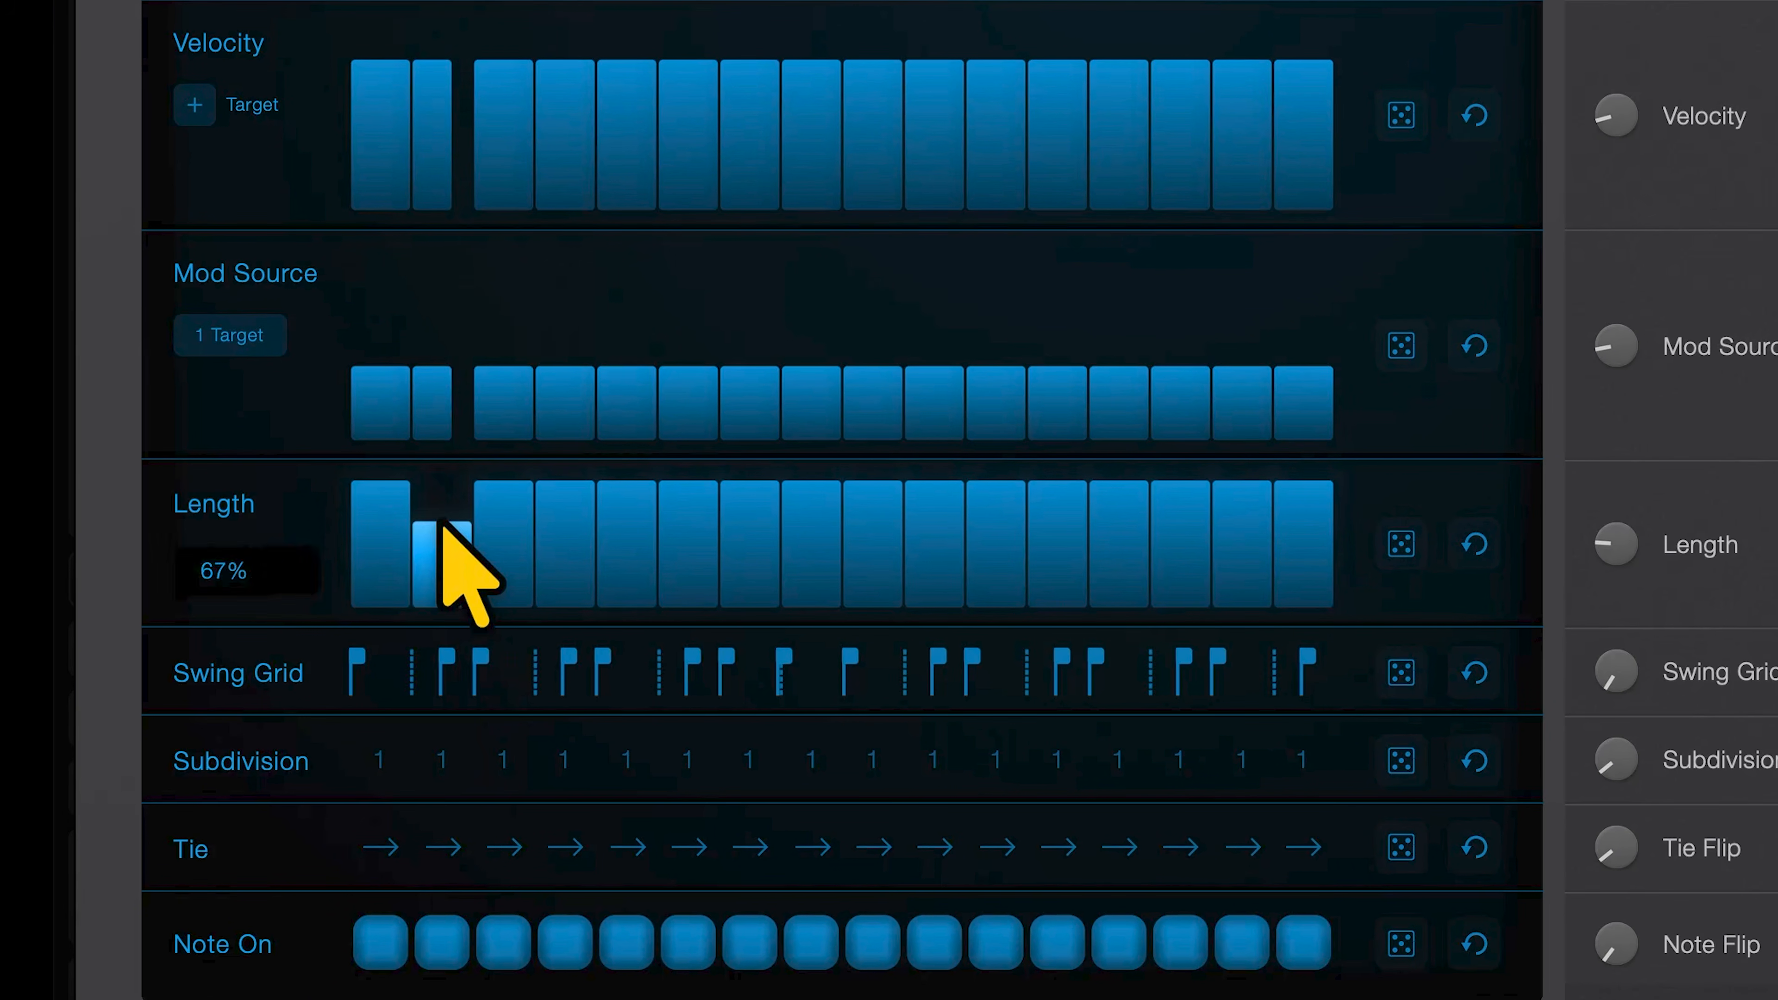
{"action": "left_click", "coordinate": [522, 539]}
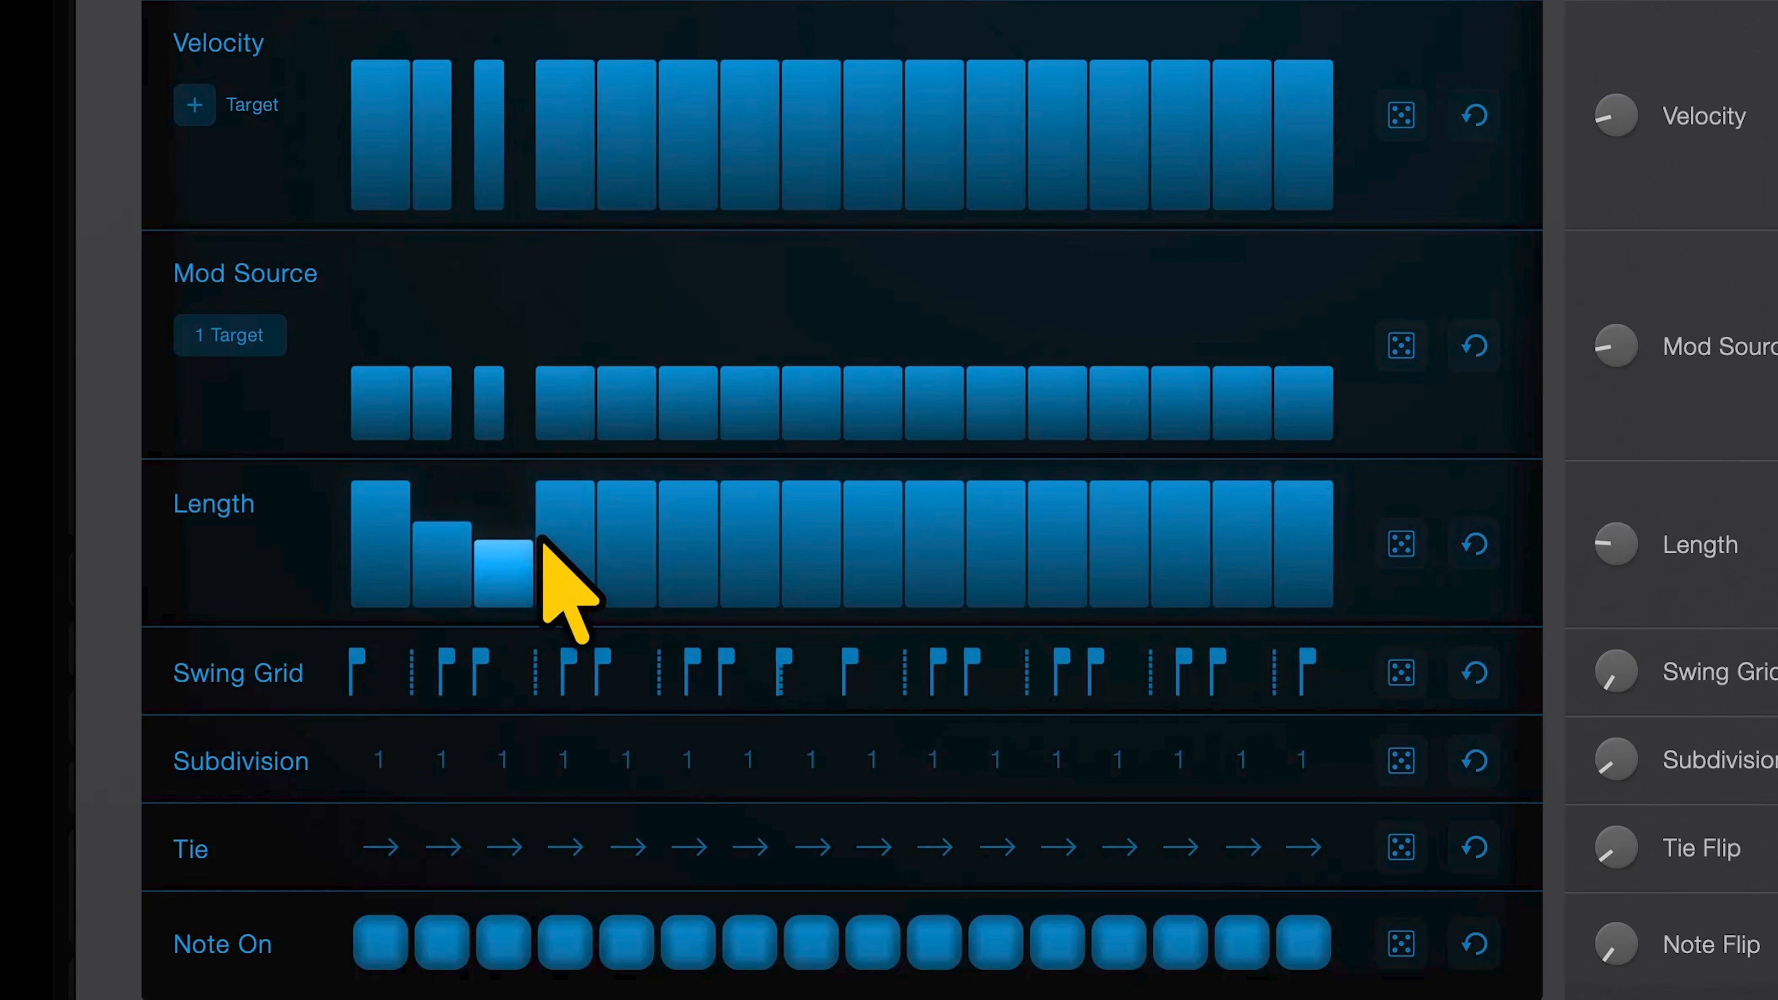
{"action": "left_click", "coordinate": [567, 510]}
{"action": "mouse_move", "coordinate": [620, 584]}
{"action": "left_mouse_down"}
{"action": "mouse_move", "coordinate": [747, 585]}
{"action": "mouse_move", "coordinate": [1214, 494]}
{"action": "left_mouse_up"}
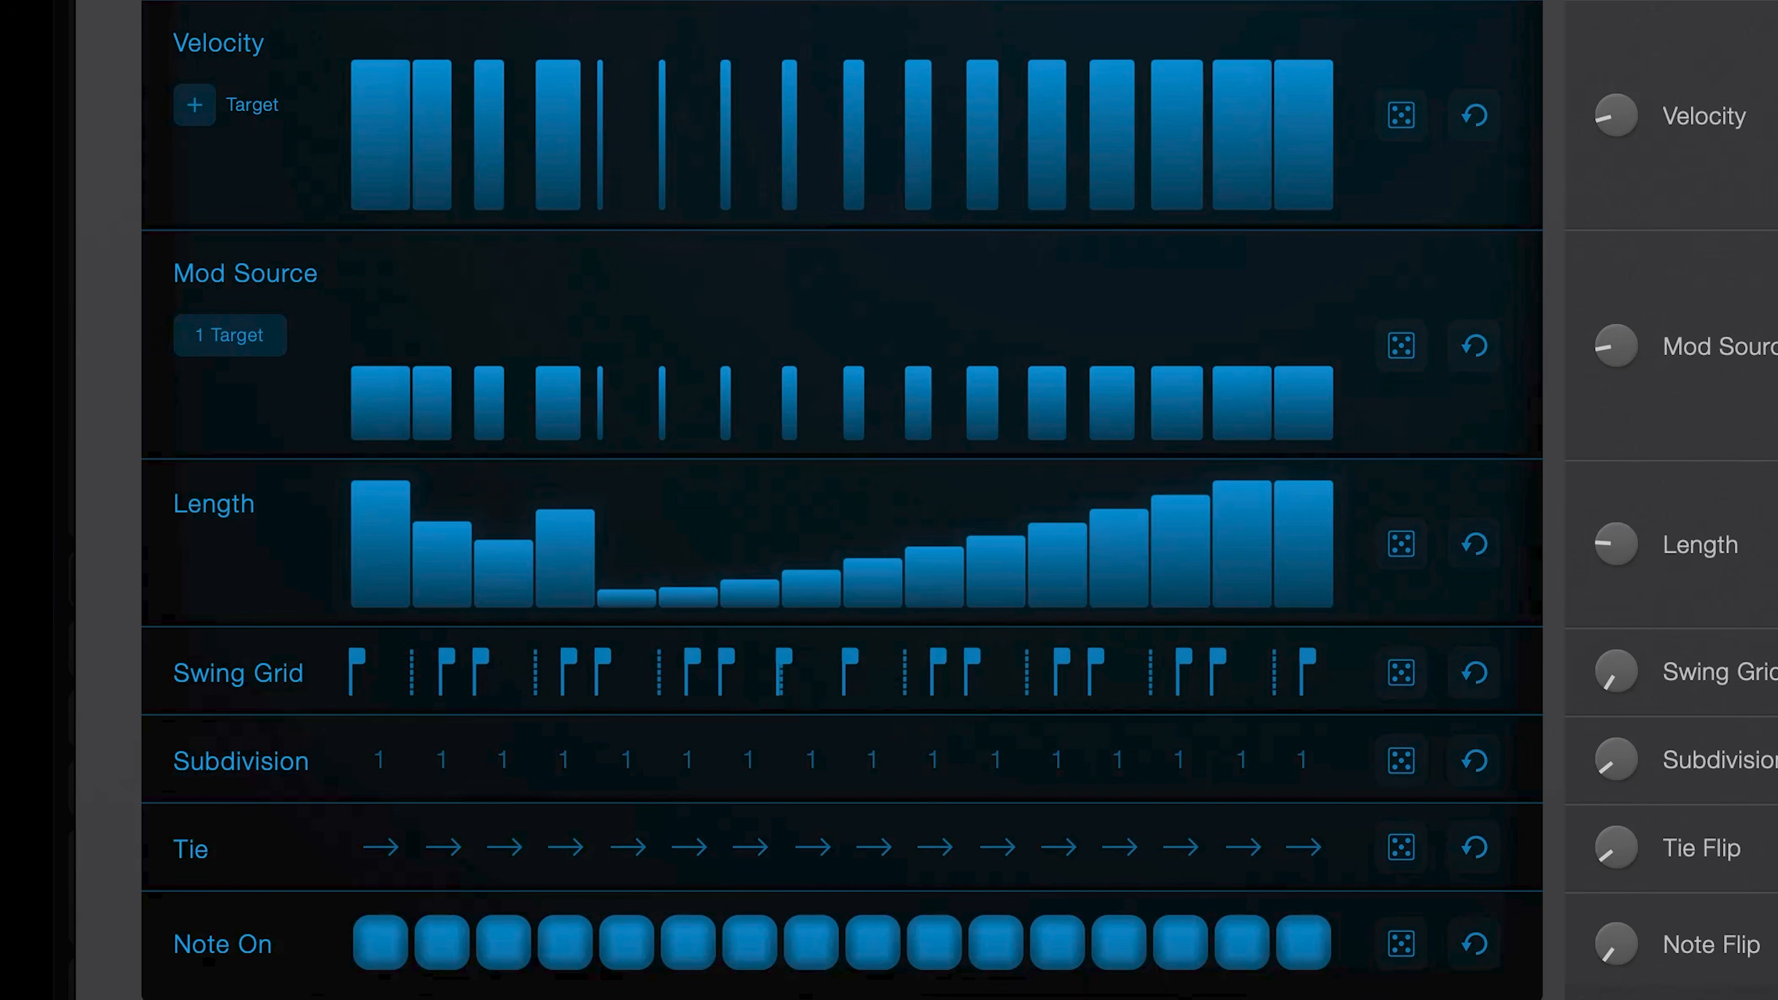
Play the pattern and redraw the step lengths as a straight line falling from full at step 1 to minimum at step 16.
{"action": "key", "text": "space"}
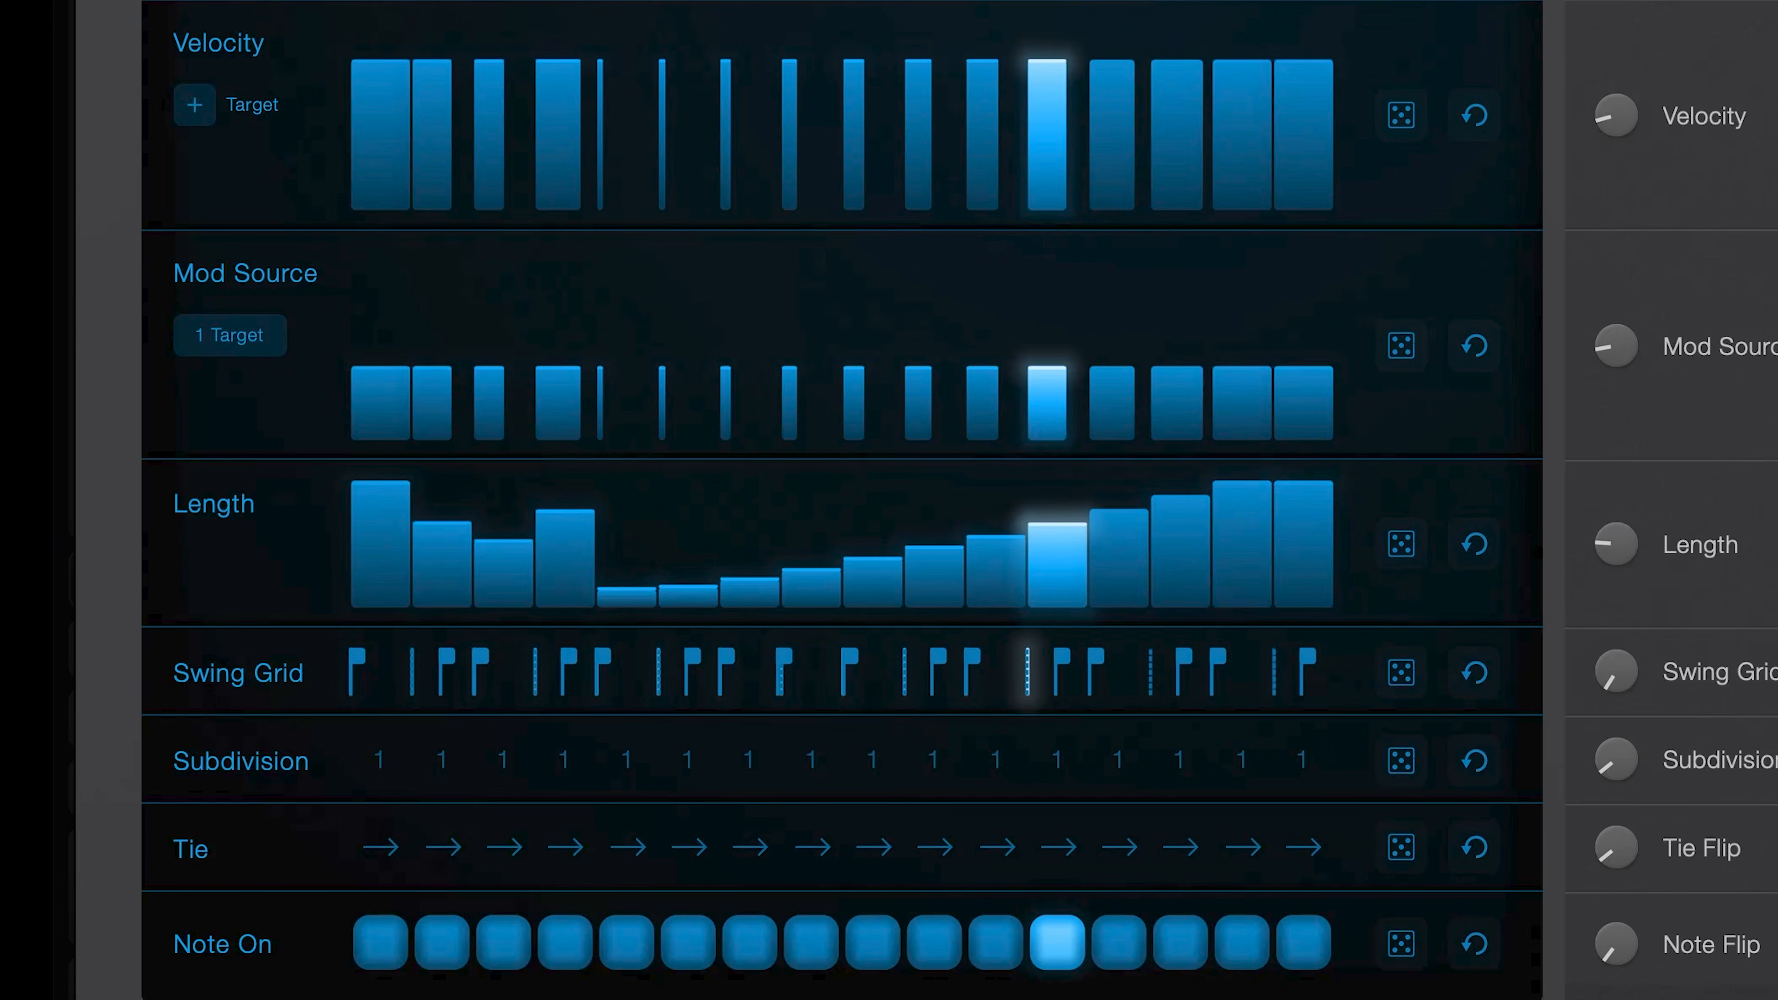
{"action": "key", "text": "space"}
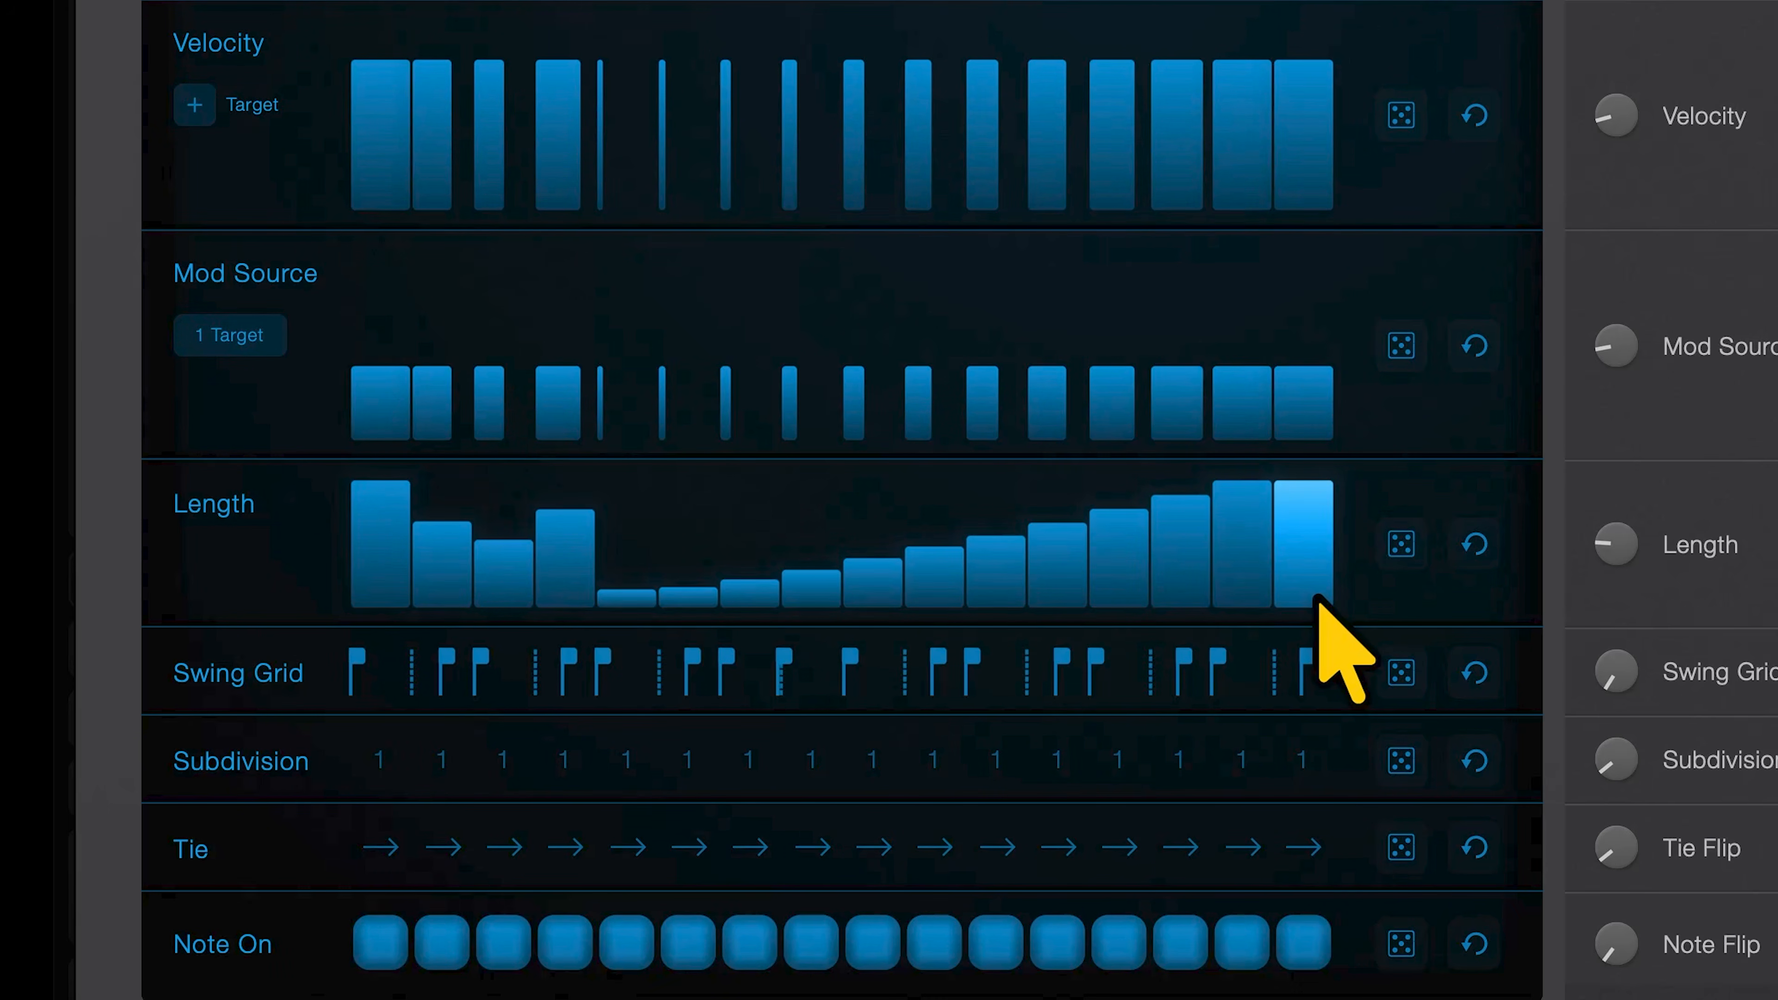
{"action": "key", "text": "space"}
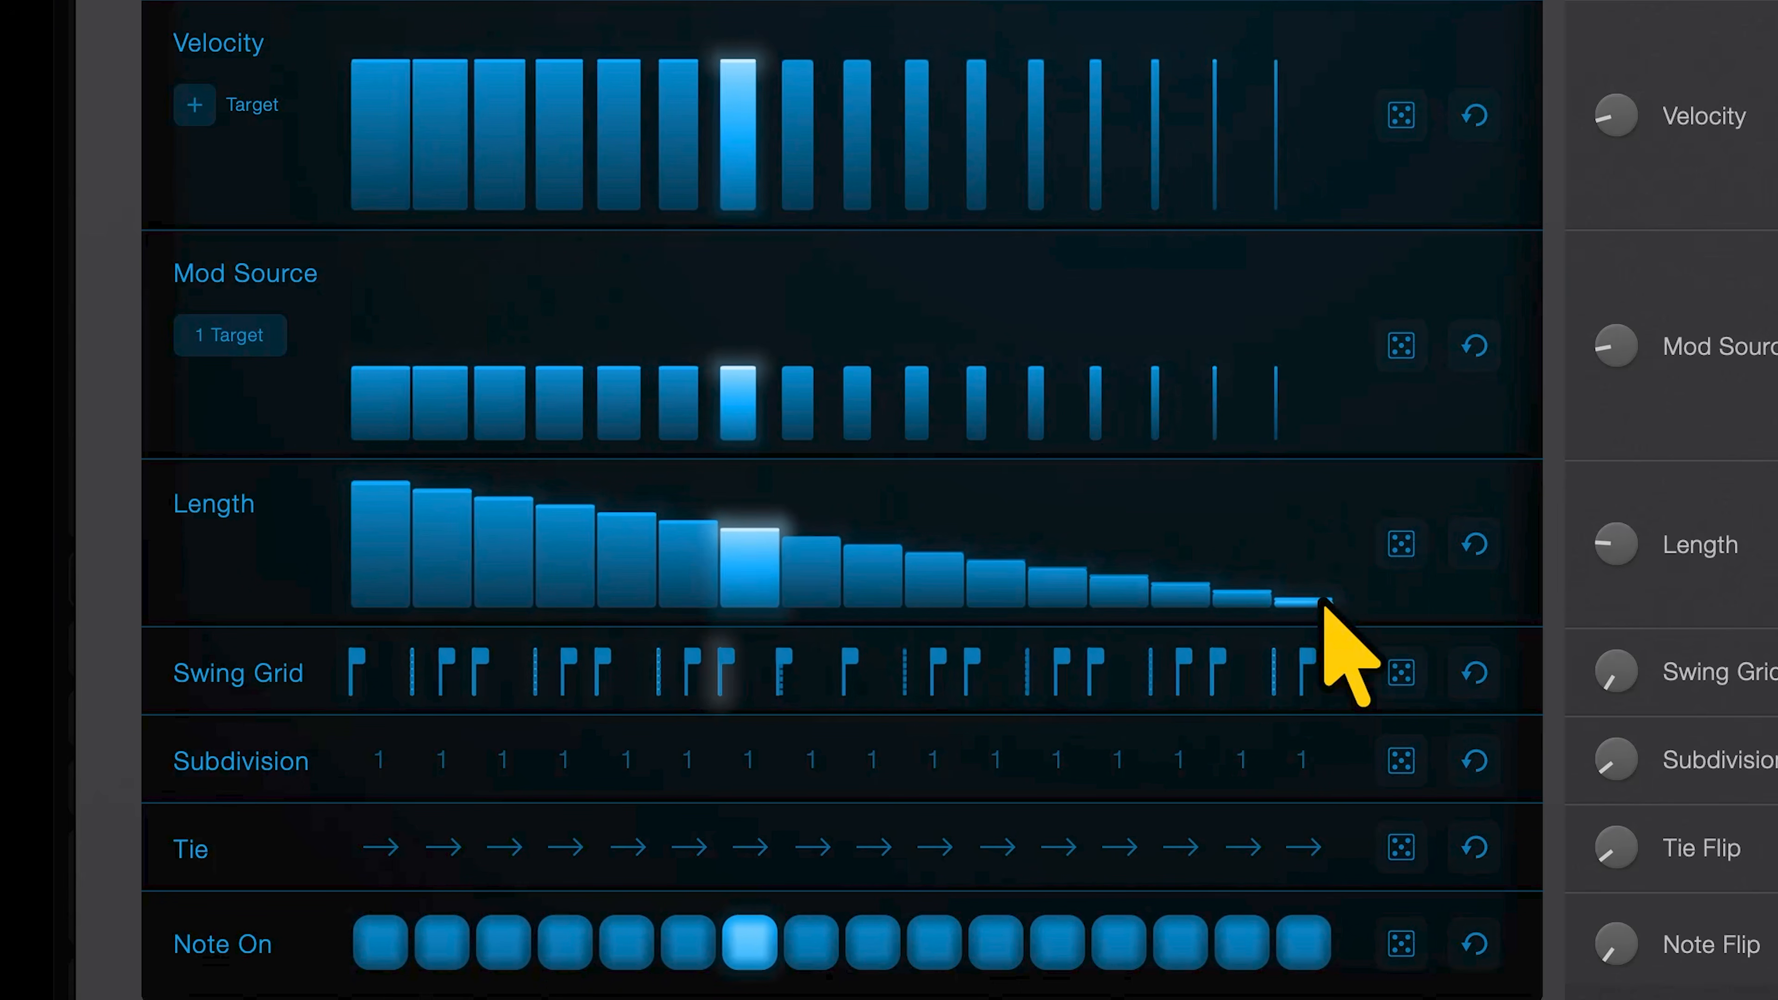
{"action": "key", "text": "space"}
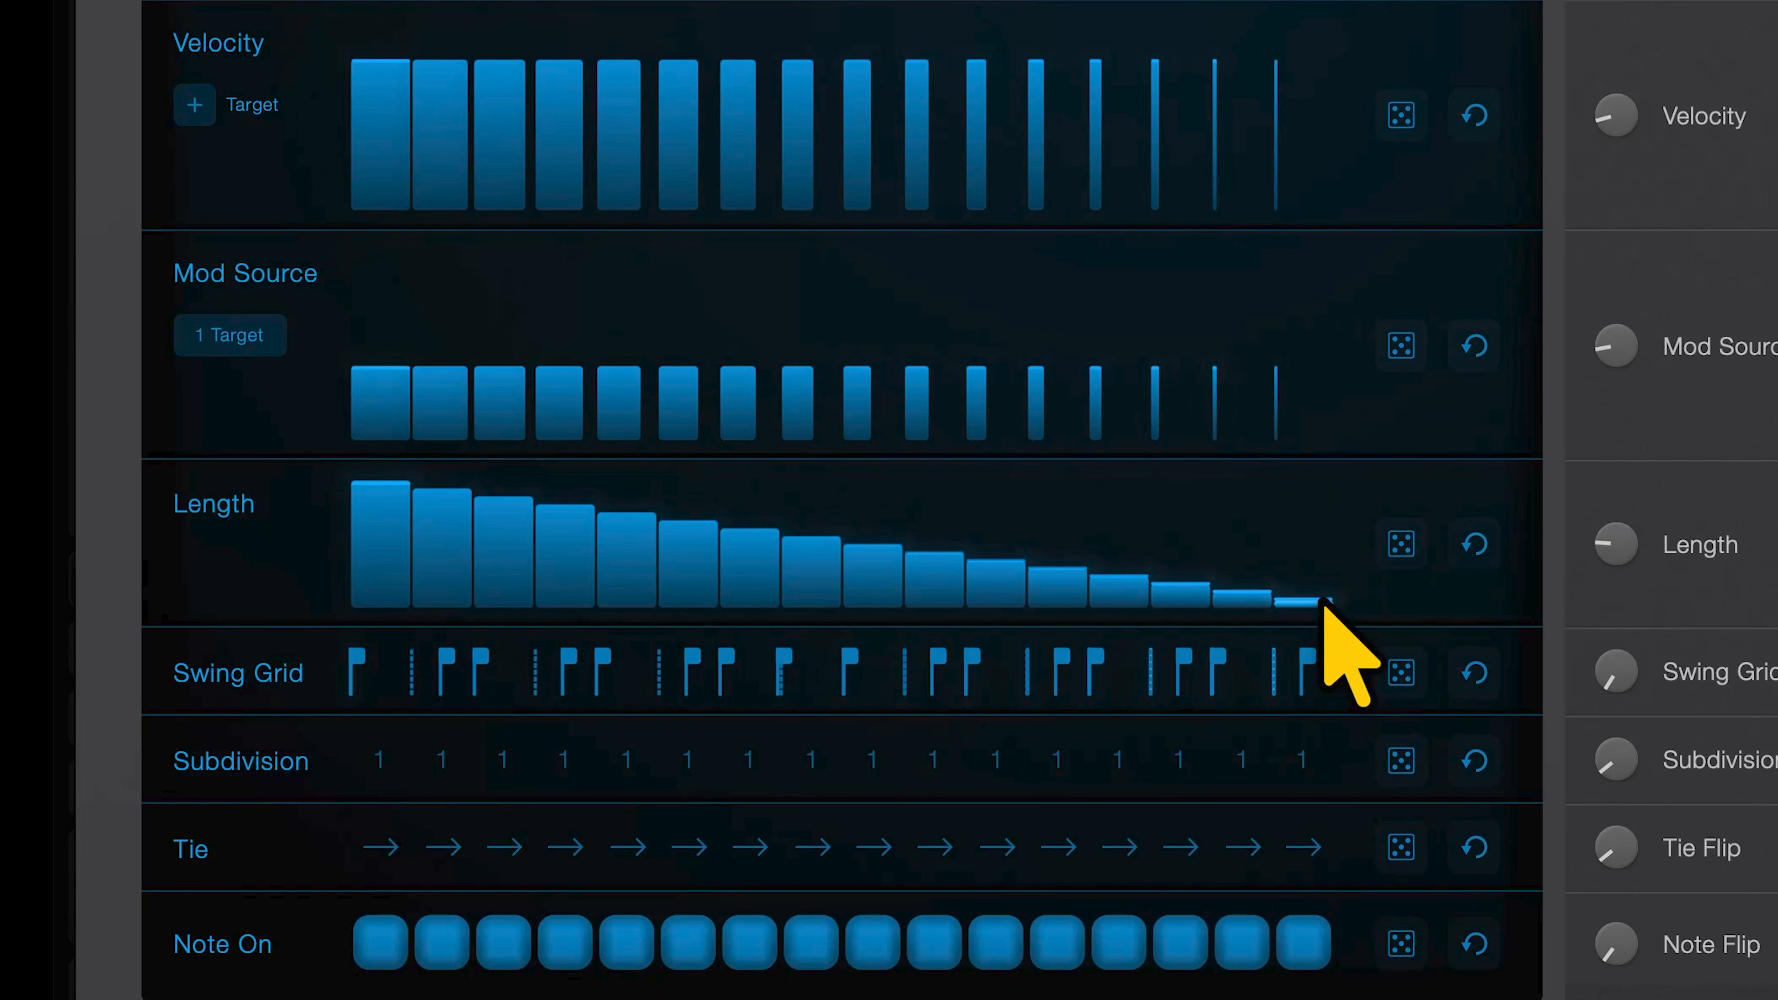
Set all arpeggiator step lengths together to 61%, and set the length of step 10 to 100%.
{"action": "left_click_drag", "start_coordinate": [1325, 601], "coordinate": [1022, 553]}
{"action": "mouse_move", "coordinate": [1008, 499]}
{"action": "left_mouse_down"}
{"action": "mouse_move", "coordinate": [1016, 566]}
{"action": "mouse_move", "coordinate": [1005, 529]}
{"action": "left_mouse_up"}
{"action": "double_click", "coordinate": [960, 556]}
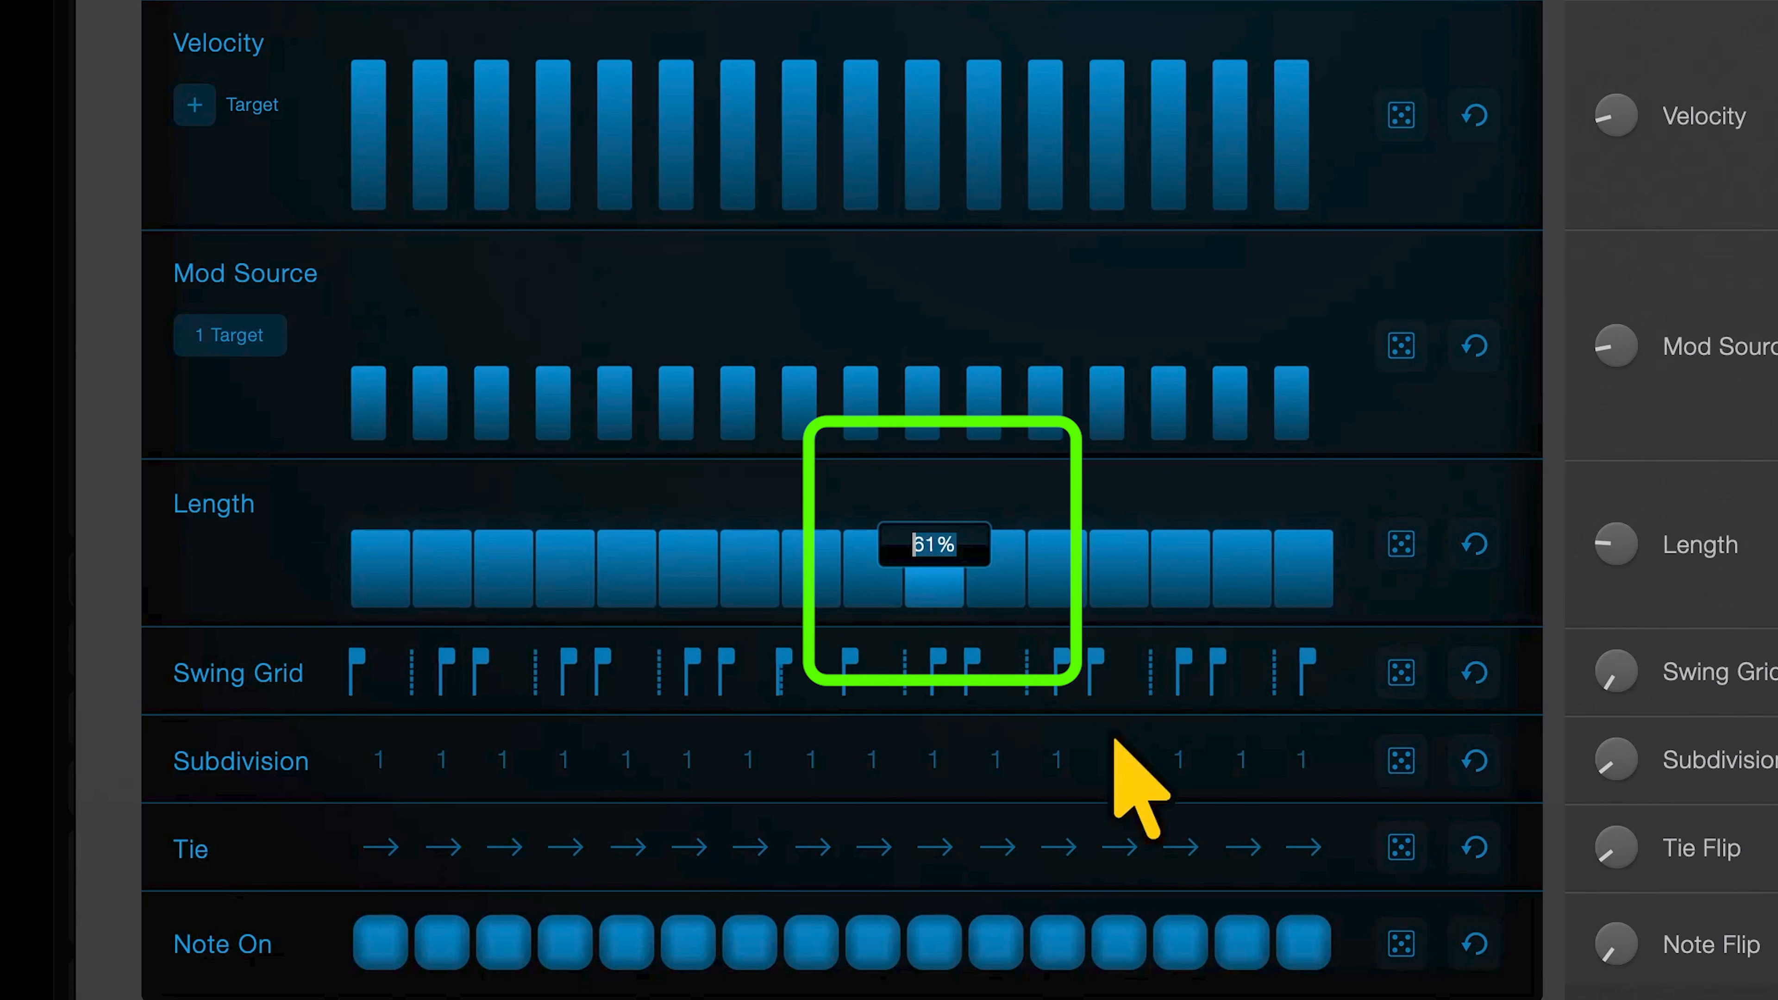
{"action": "type", "text": "100"}
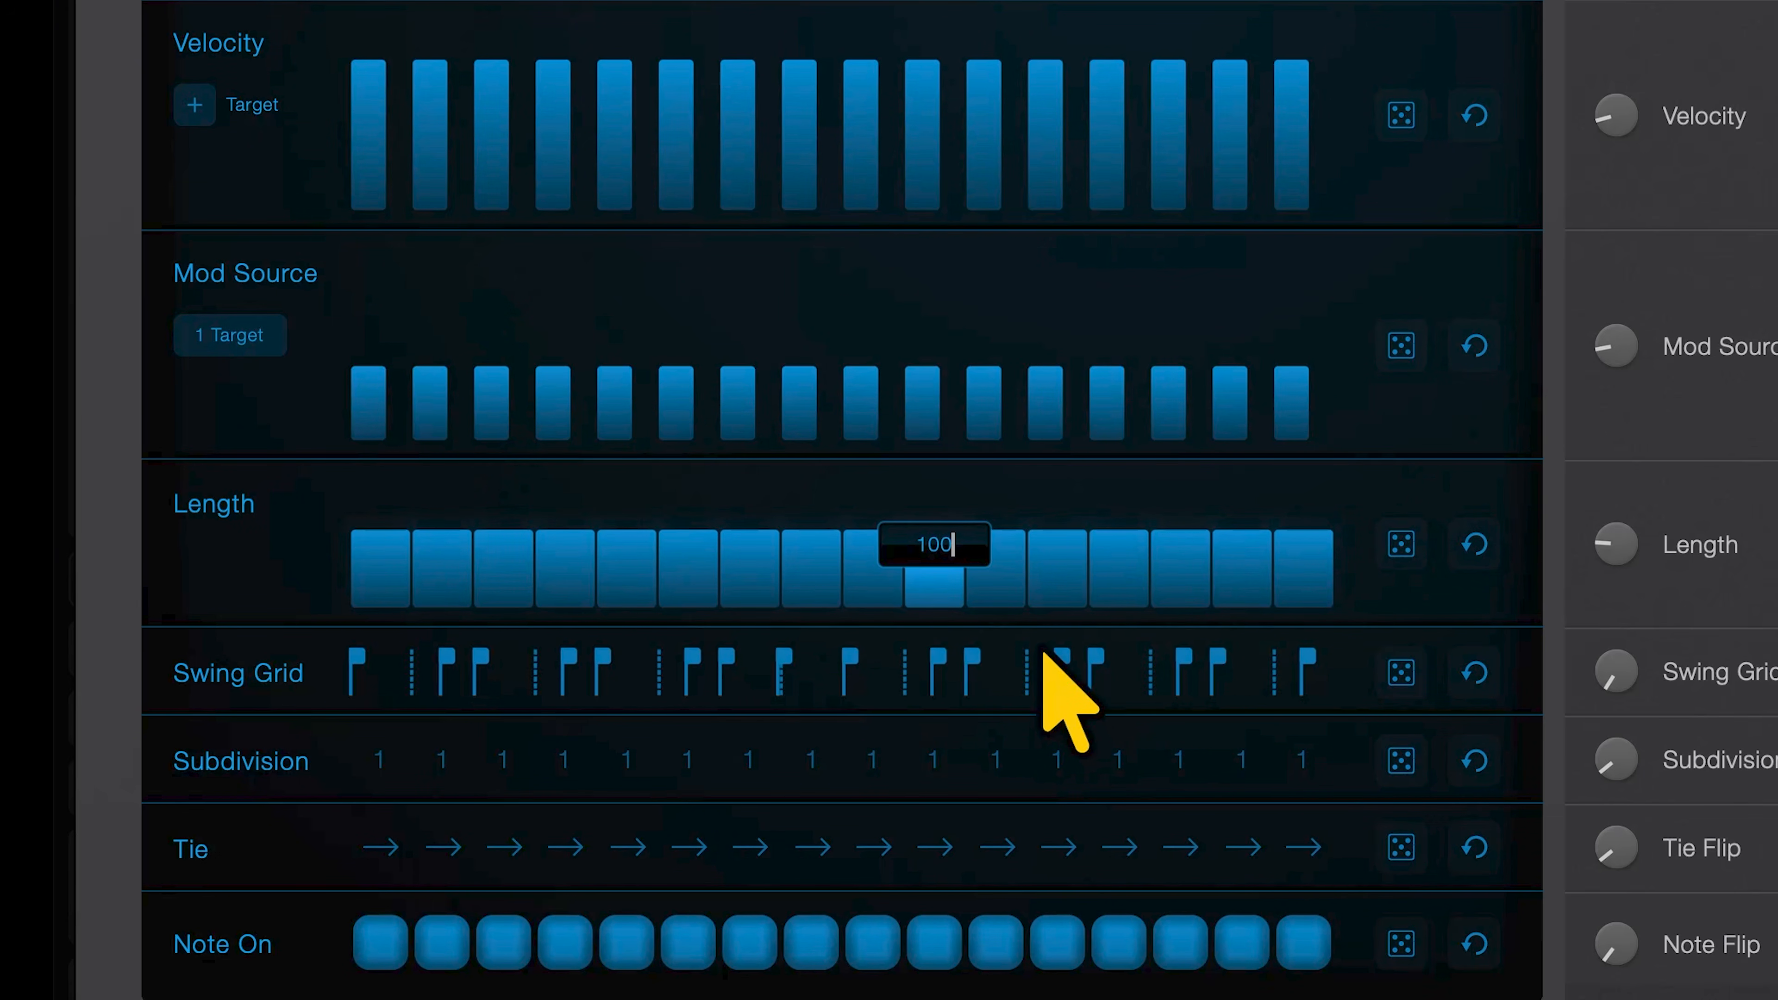
{"action": "key", "text": "Return"}
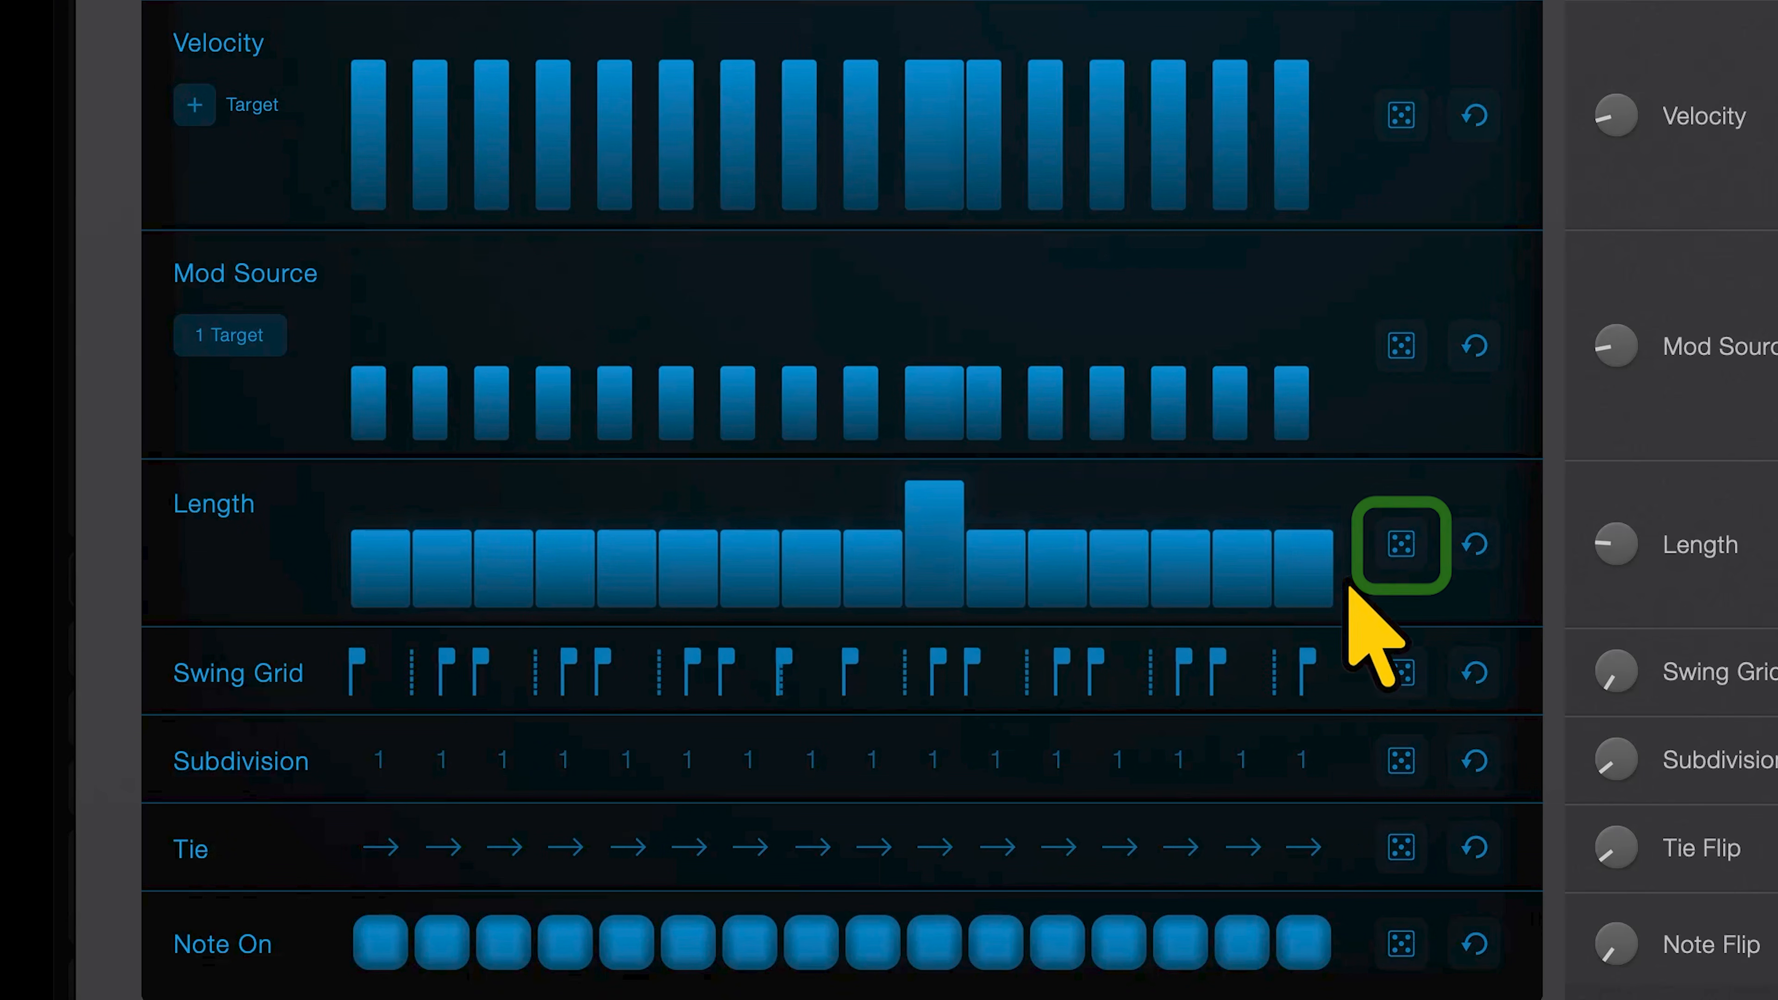
Randomise the arpeggiator's step lengths twice and reset them to their default.
{"action": "left_click", "coordinate": [1401, 544]}
{"action": "left_click", "coordinate": [1399, 548]}
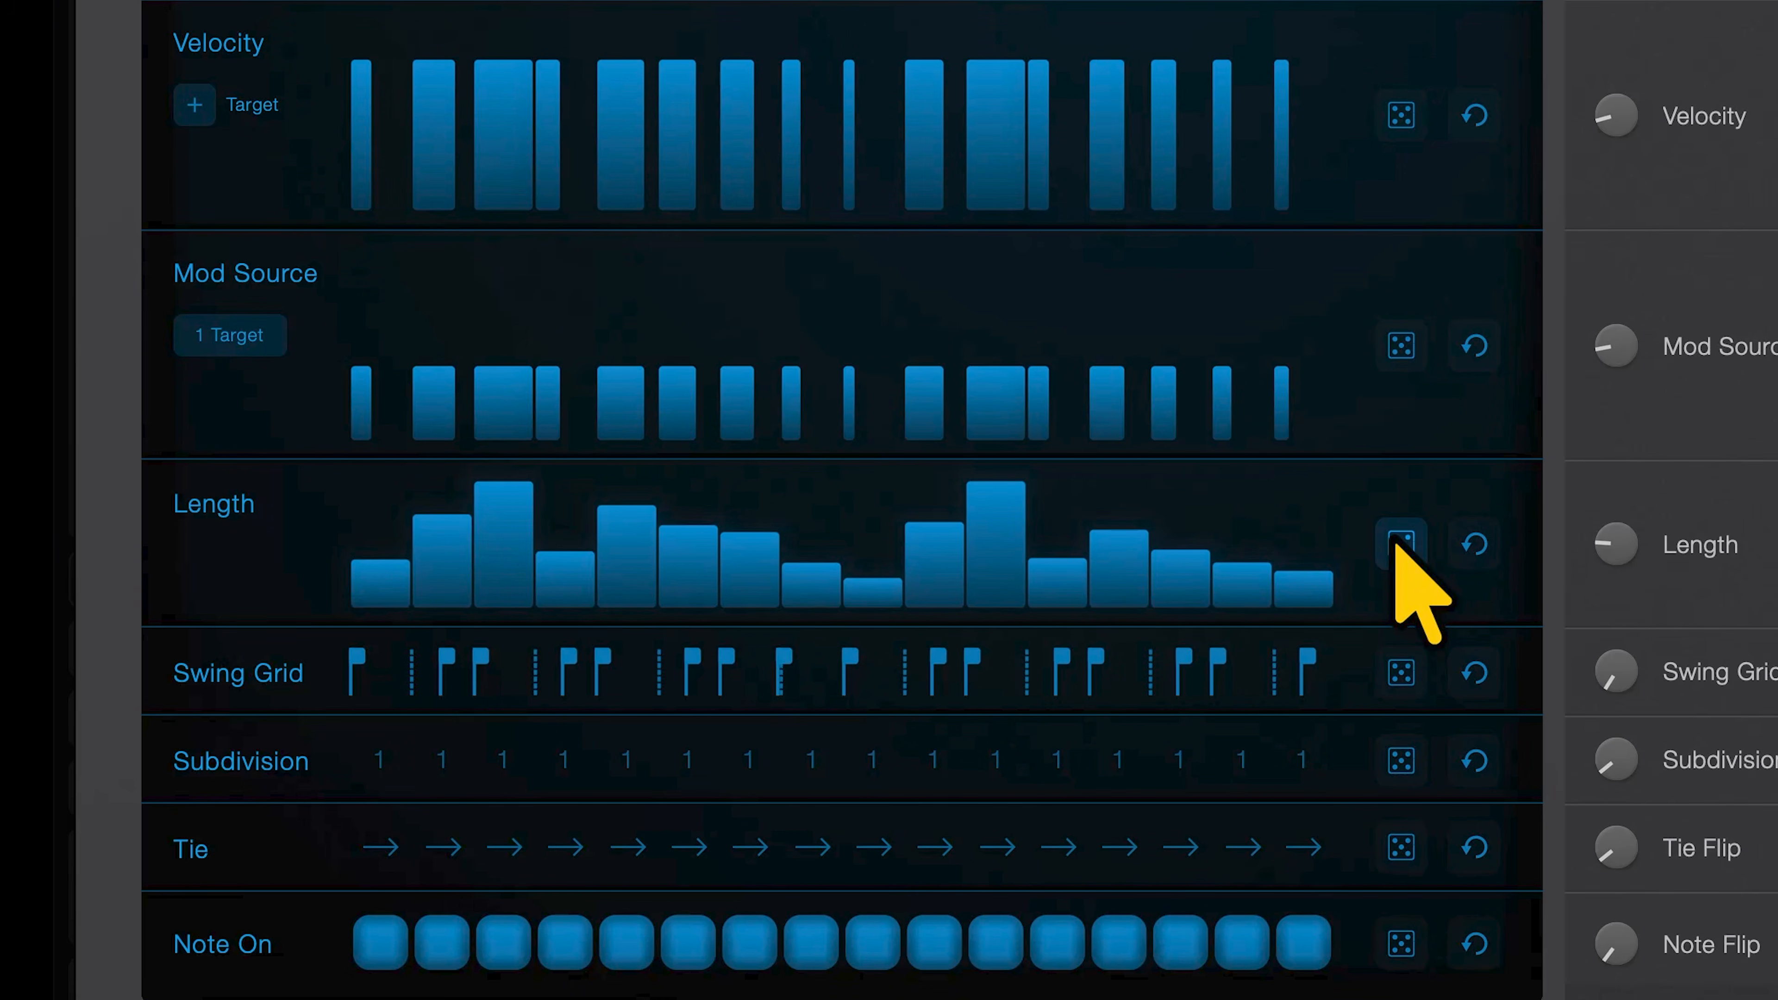
{"action": "left_click", "coordinate": [1476, 545]}
Set all step lengths to 75, and fill them with a repeating three-value sequence starting with 100, 45.
{"action": "right_click", "coordinate": [1475, 542]}
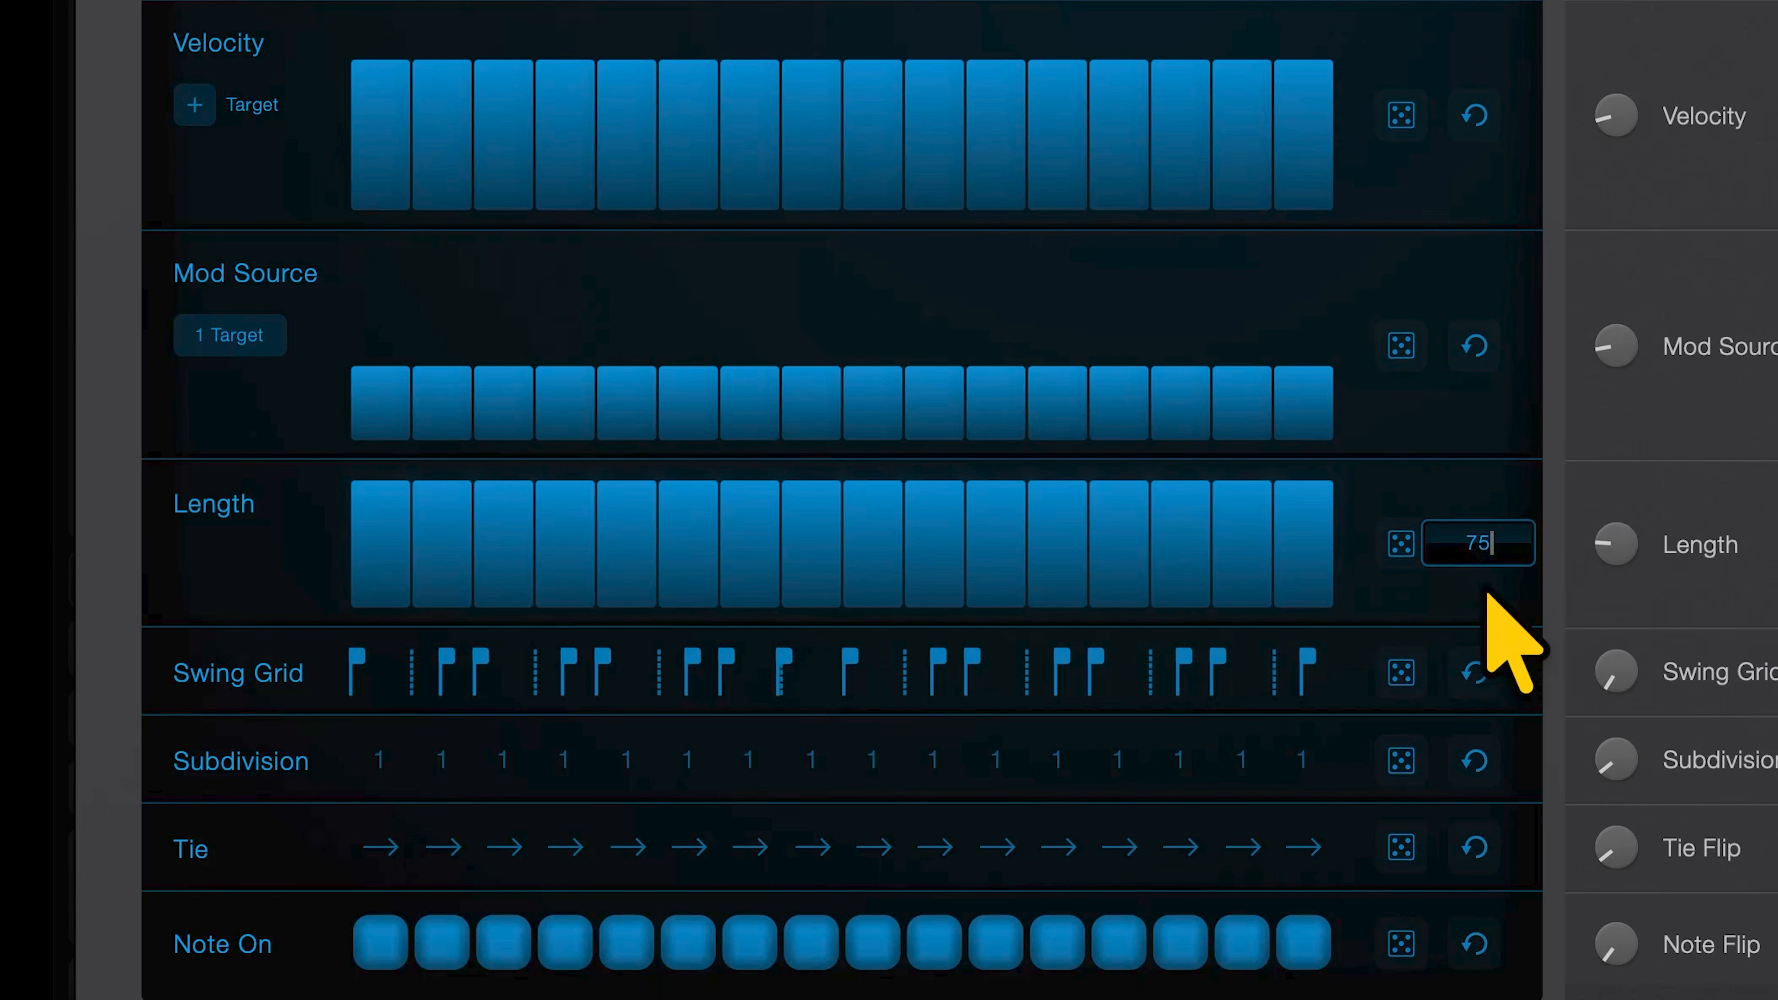
{"action": "key", "text": "Return"}
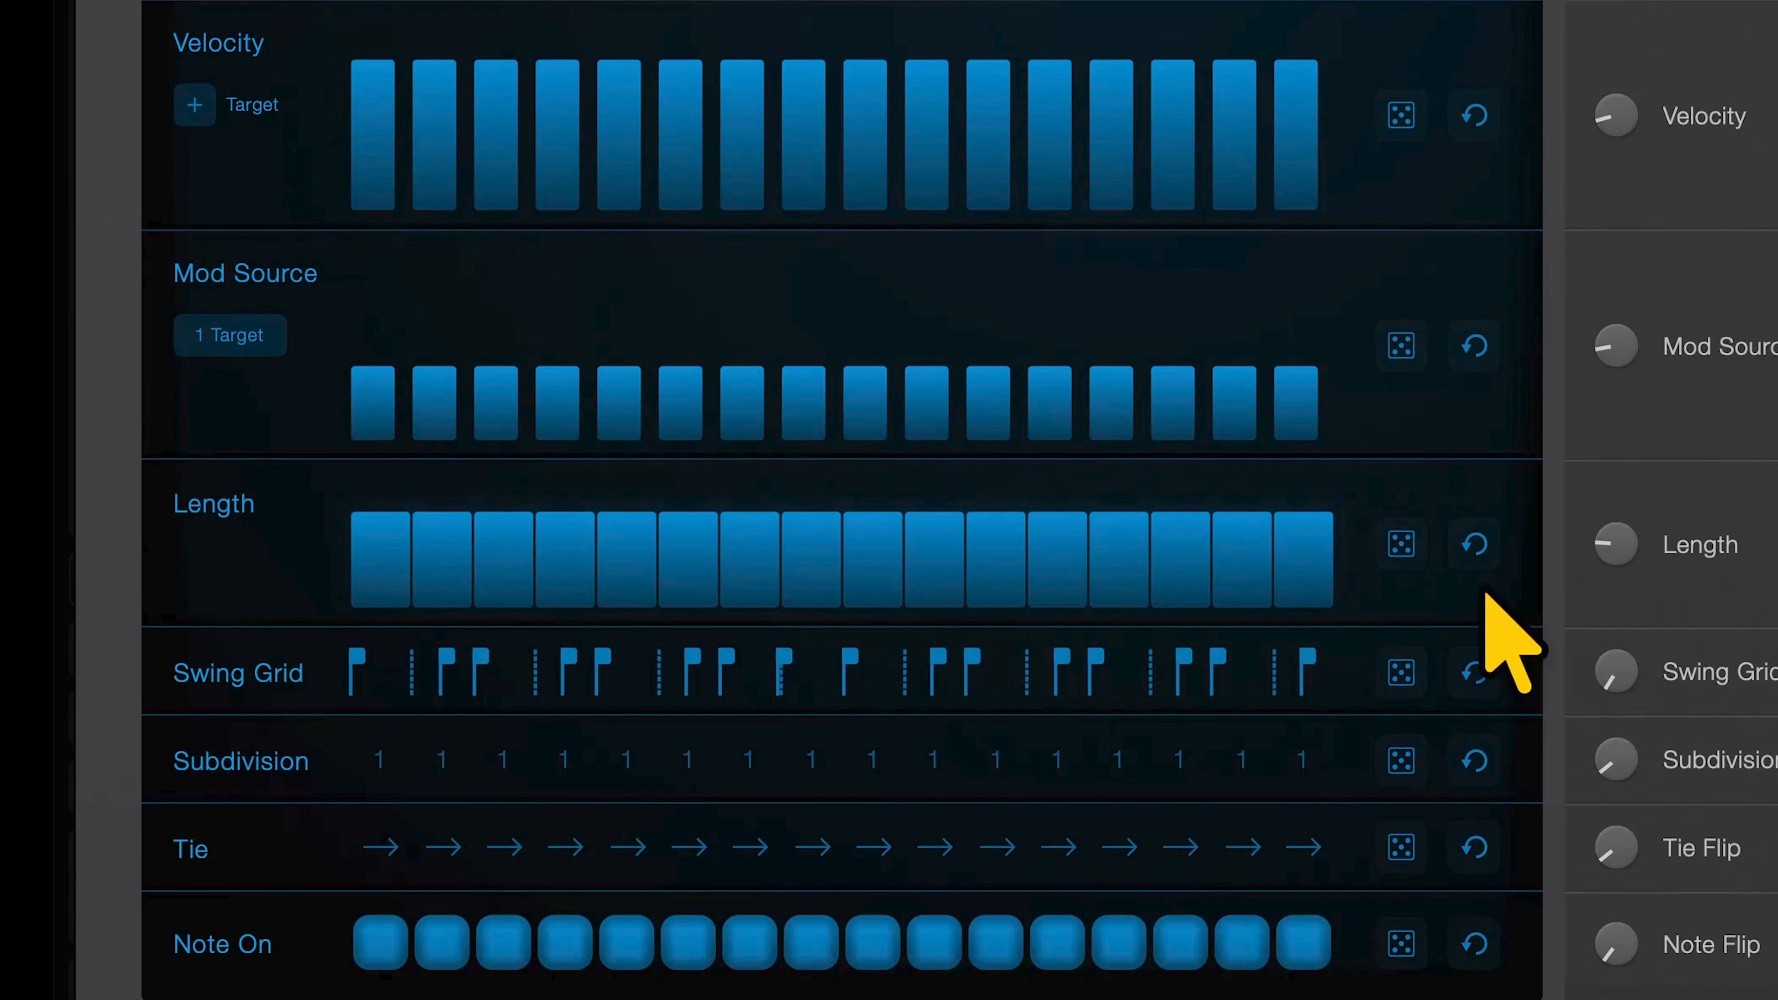
{"action": "right_click", "coordinate": [1480, 547]}
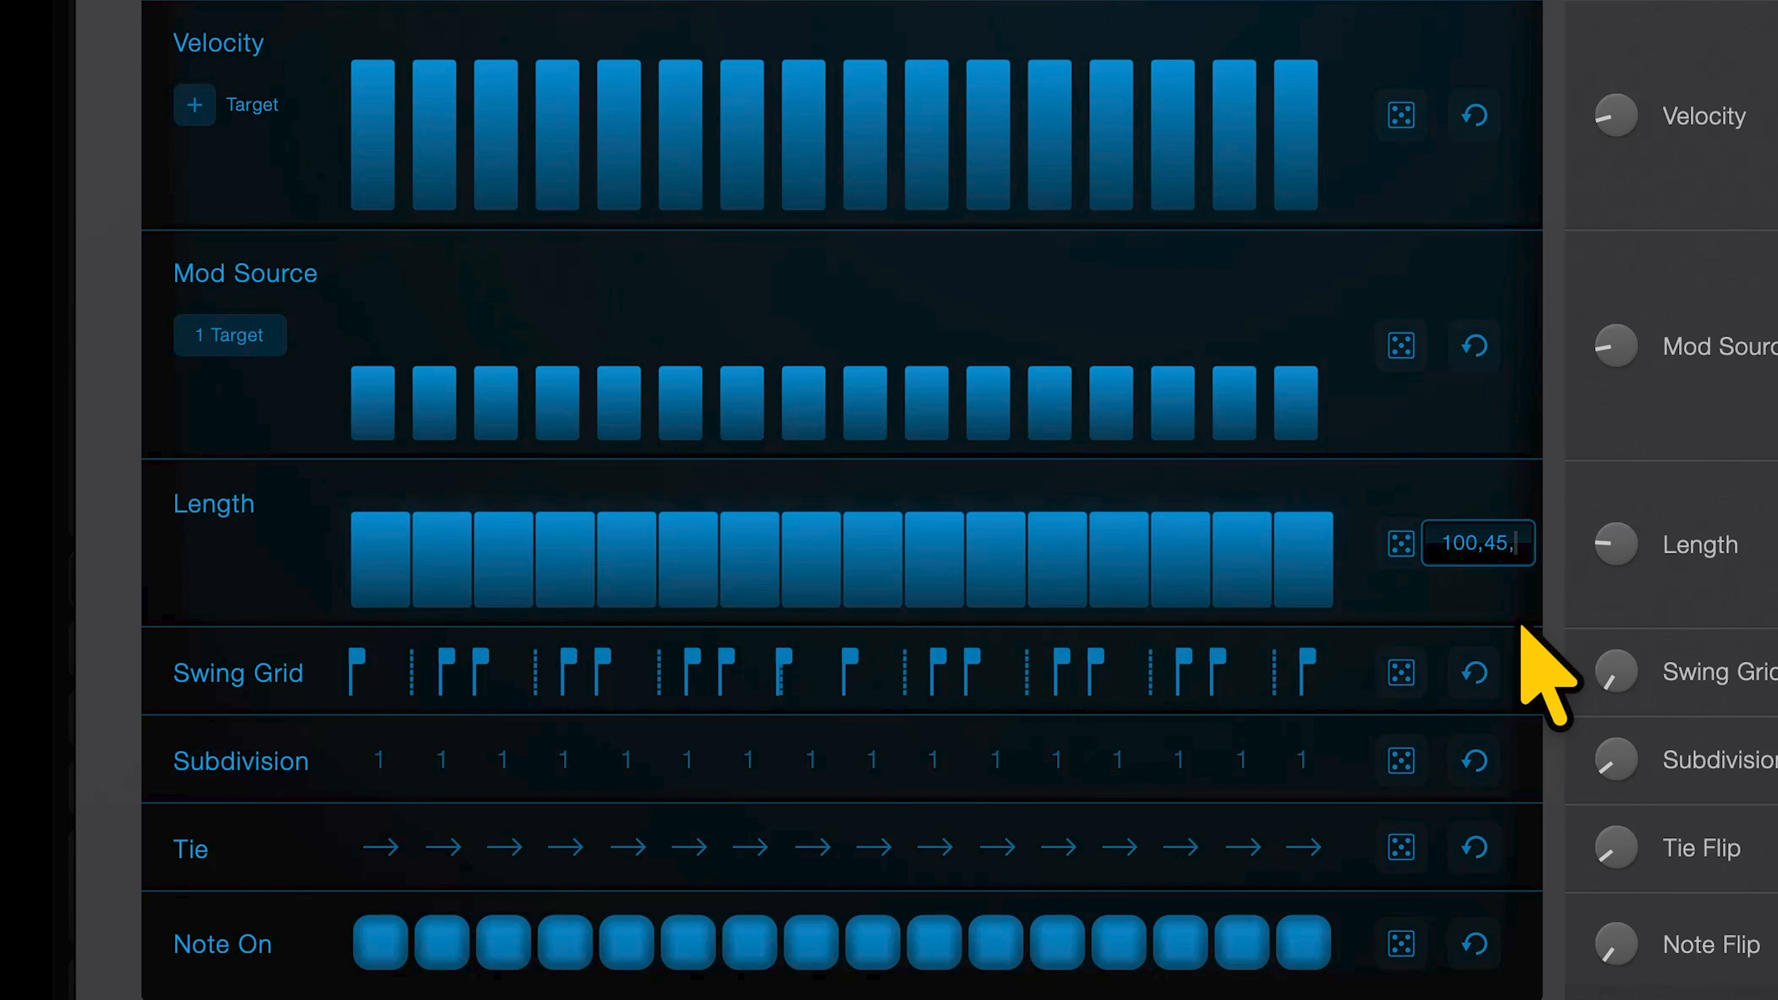
{"action": "key", "text": "Return"}
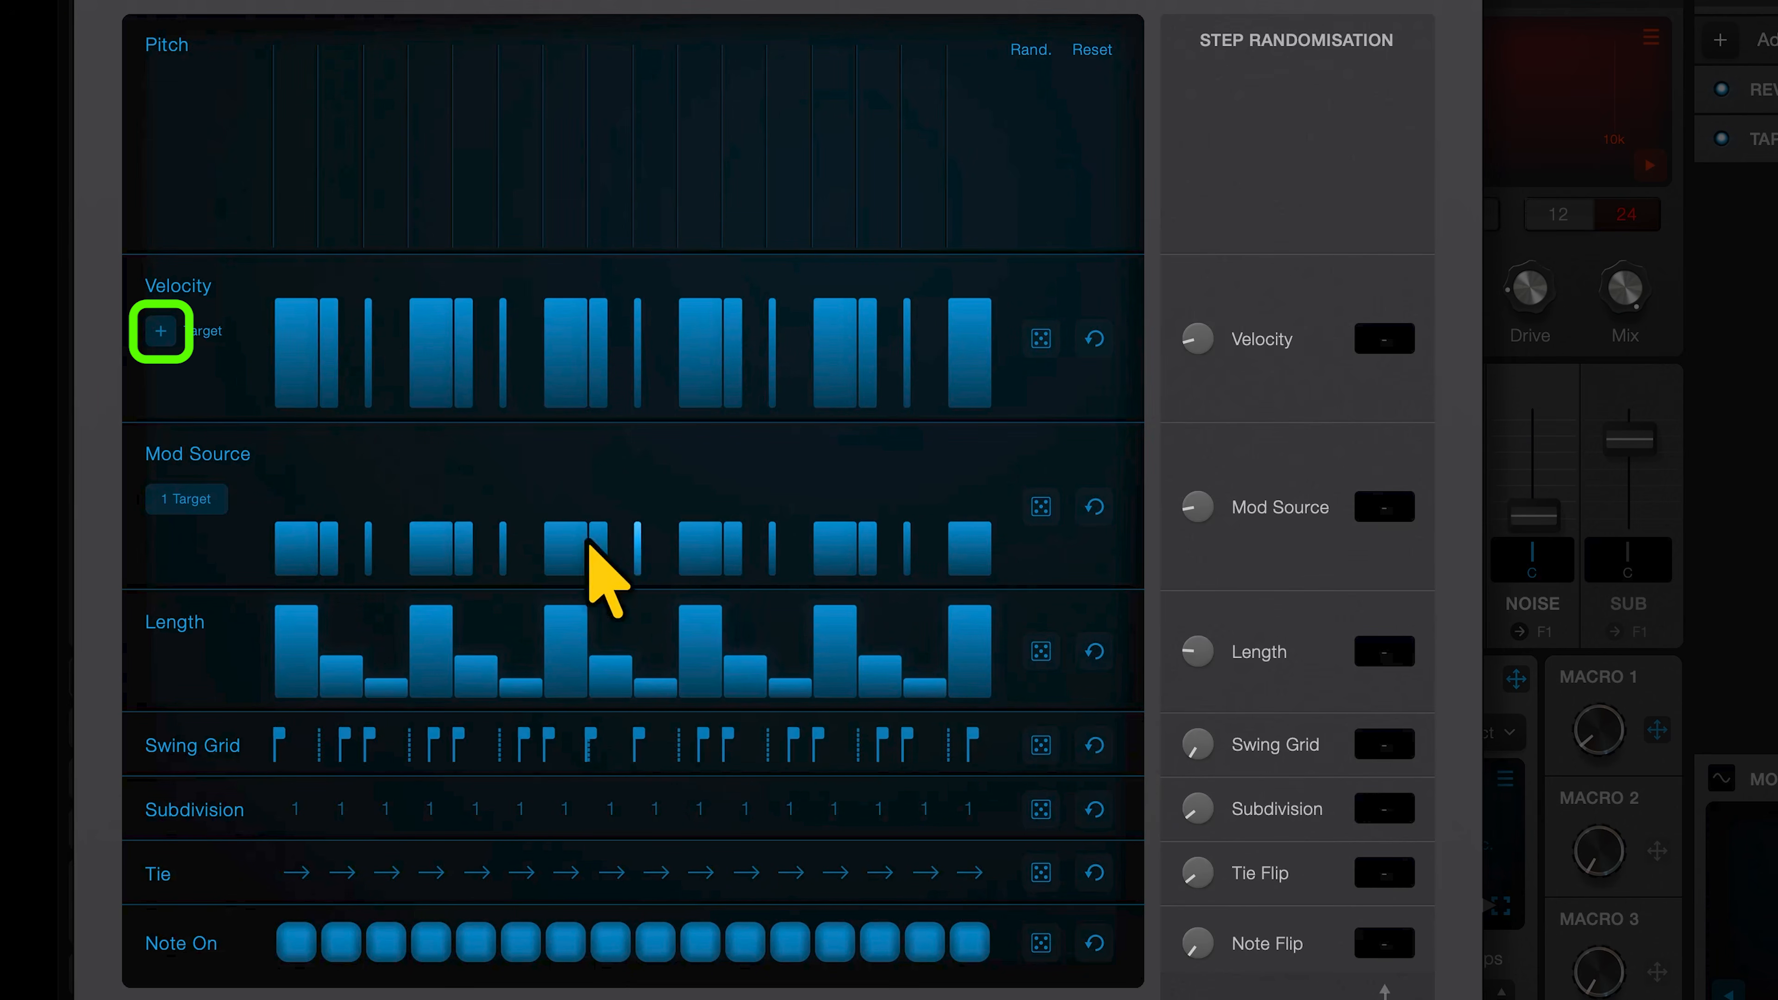
Add Filter 1 Cutoff as the target of the Velocity lane and draw varied velocities across the steps, high at the first and last.
{"action": "left_click", "coordinate": [162, 329]}
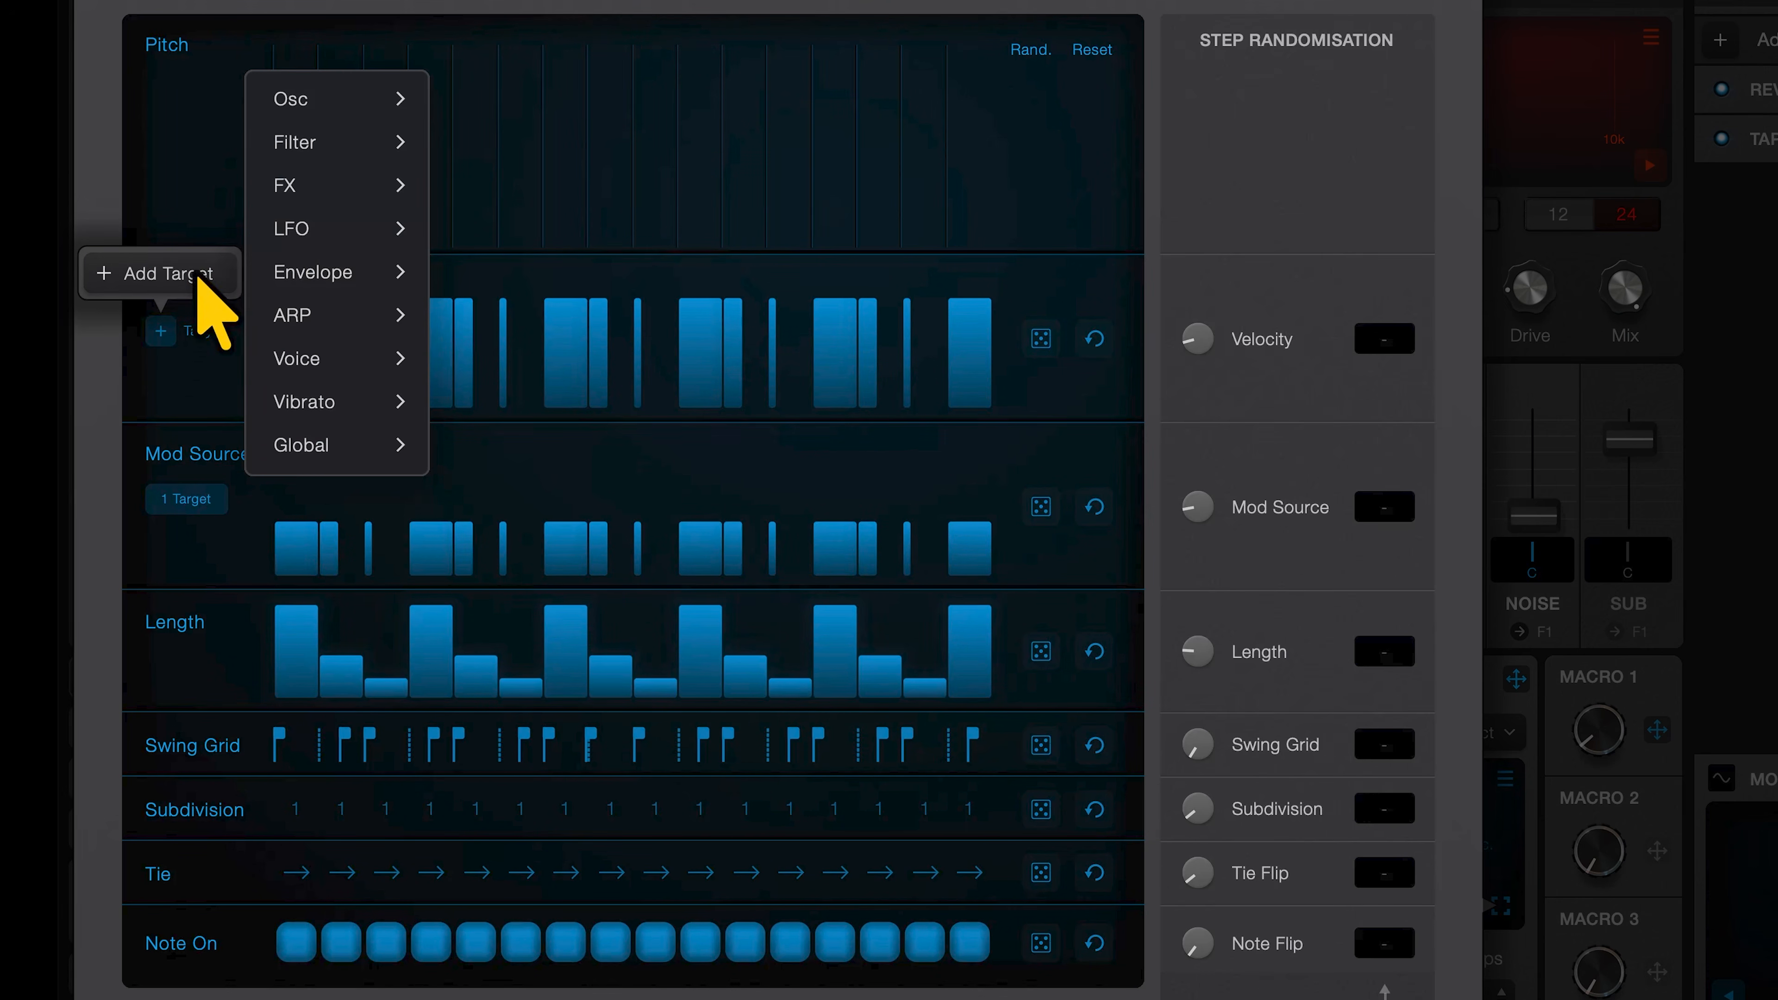
{"action": "mouse_move", "coordinate": [348, 144]}
{"action": "mouse_move", "coordinate": [483, 144]}
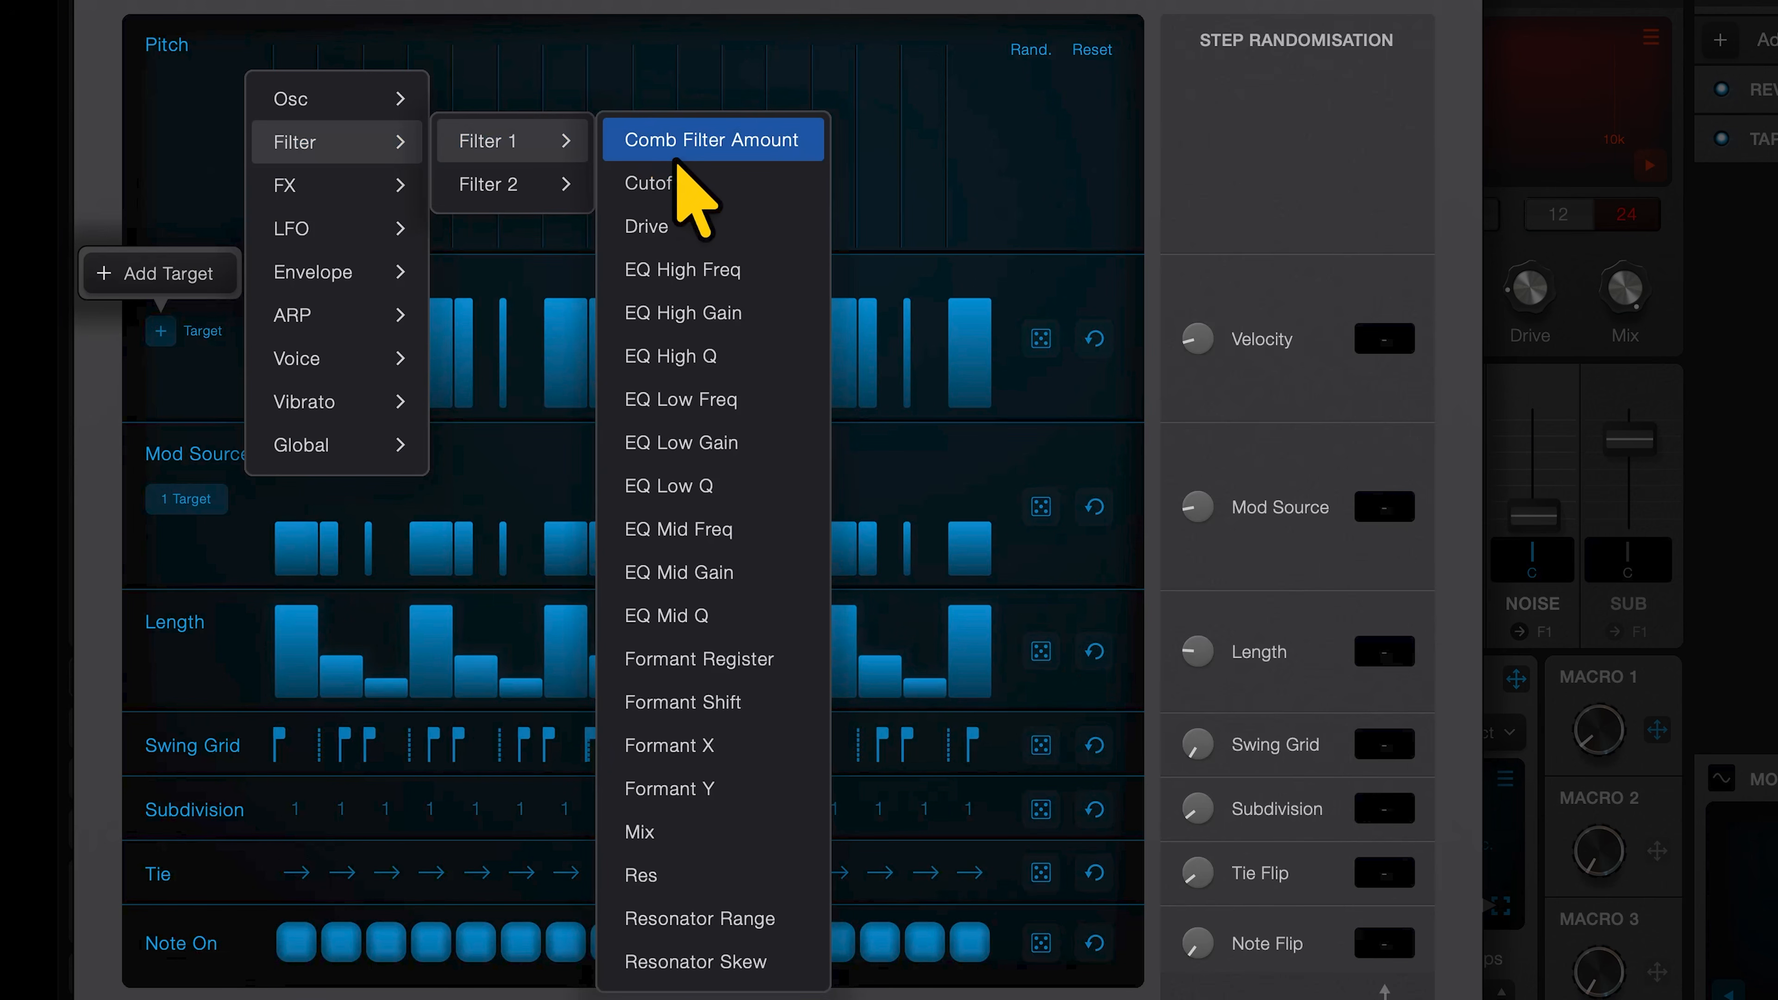
{"action": "left_click", "coordinate": [768, 180]}
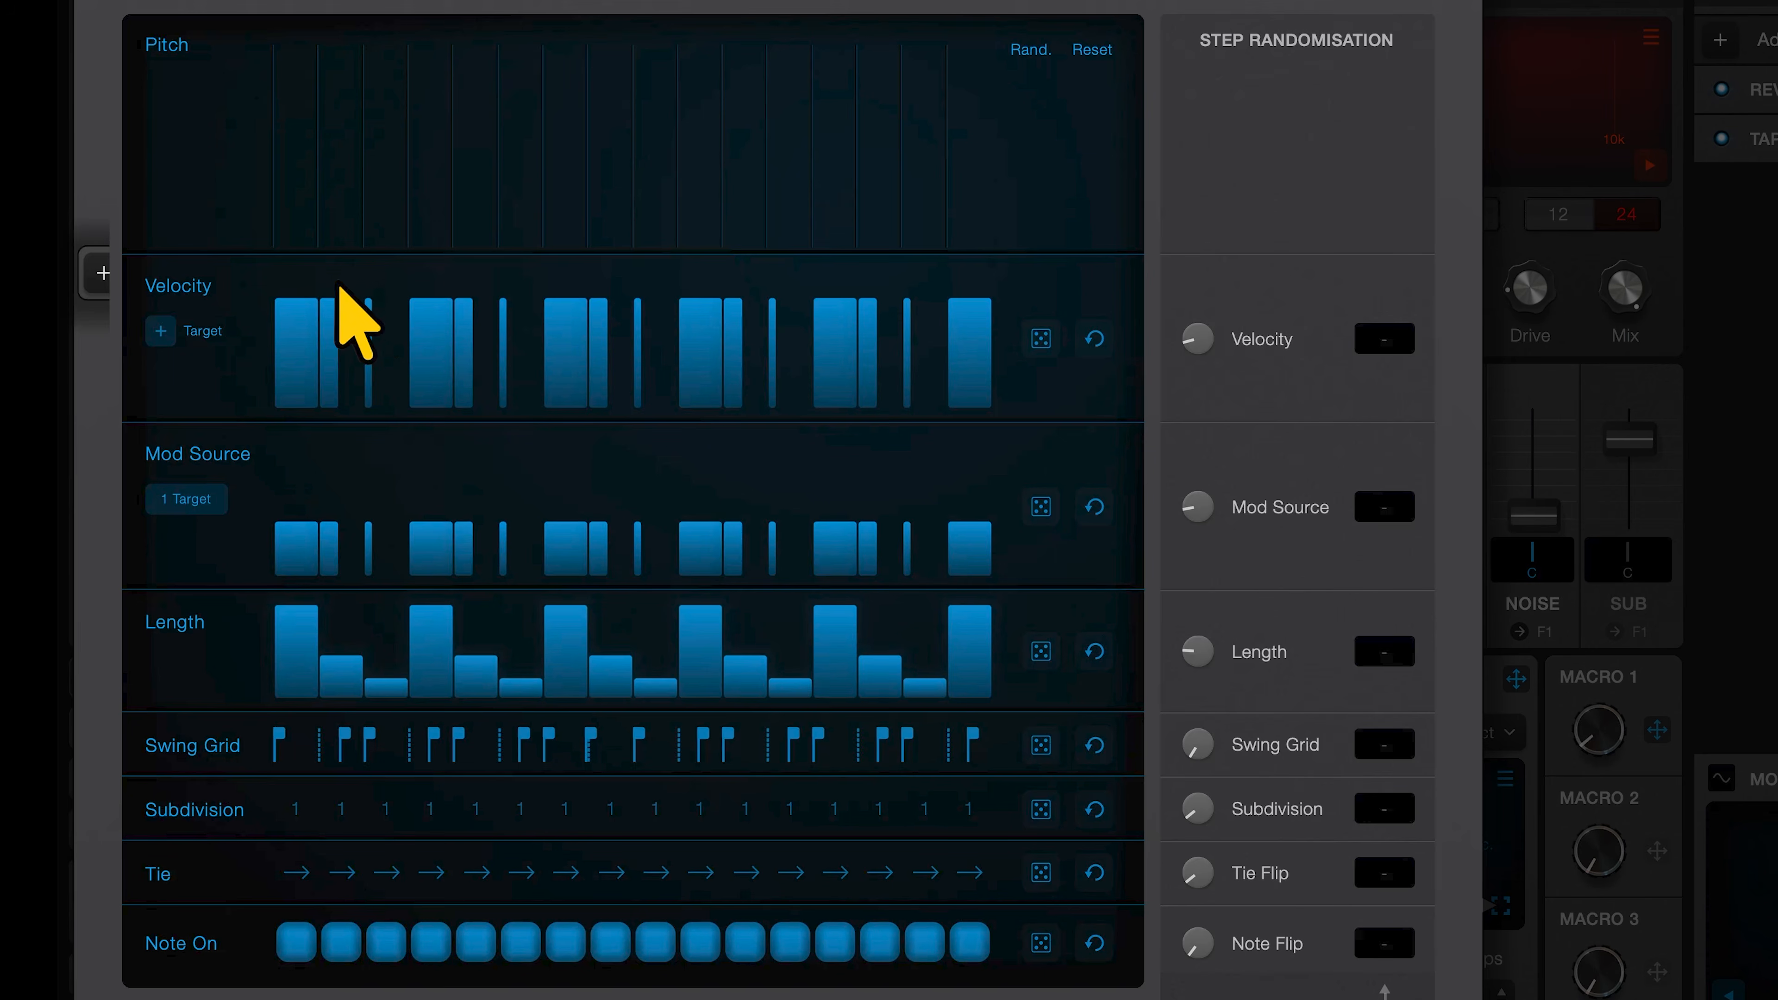
{"action": "mouse_move", "coordinate": [341, 288]}
{"action": "left_mouse_down"}
{"action": "mouse_move", "coordinate": [368, 372]}
{"action": "mouse_move", "coordinate": [581, 385]}
{"action": "mouse_move", "coordinate": [981, 315]}
{"action": "left_mouse_up"}
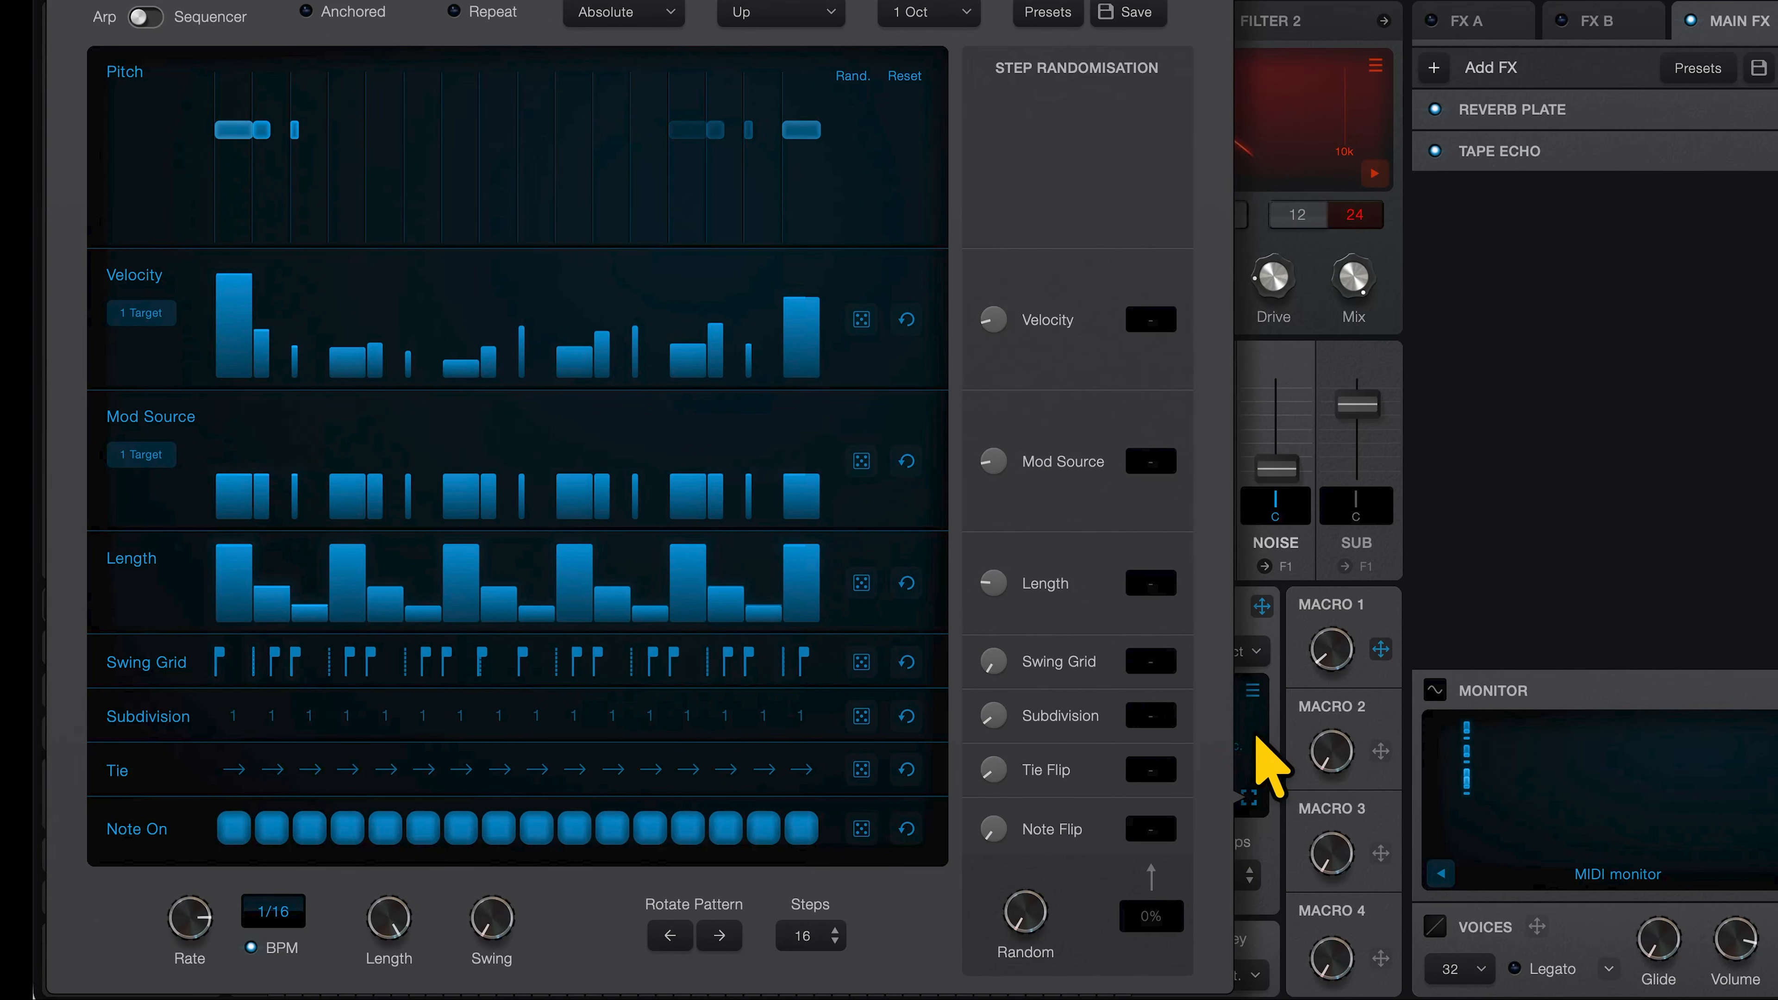
Close the full arpeggiator editor and raise the Amp Amount of the Velocity modulation source.
{"action": "left_click", "coordinate": [1257, 737]}
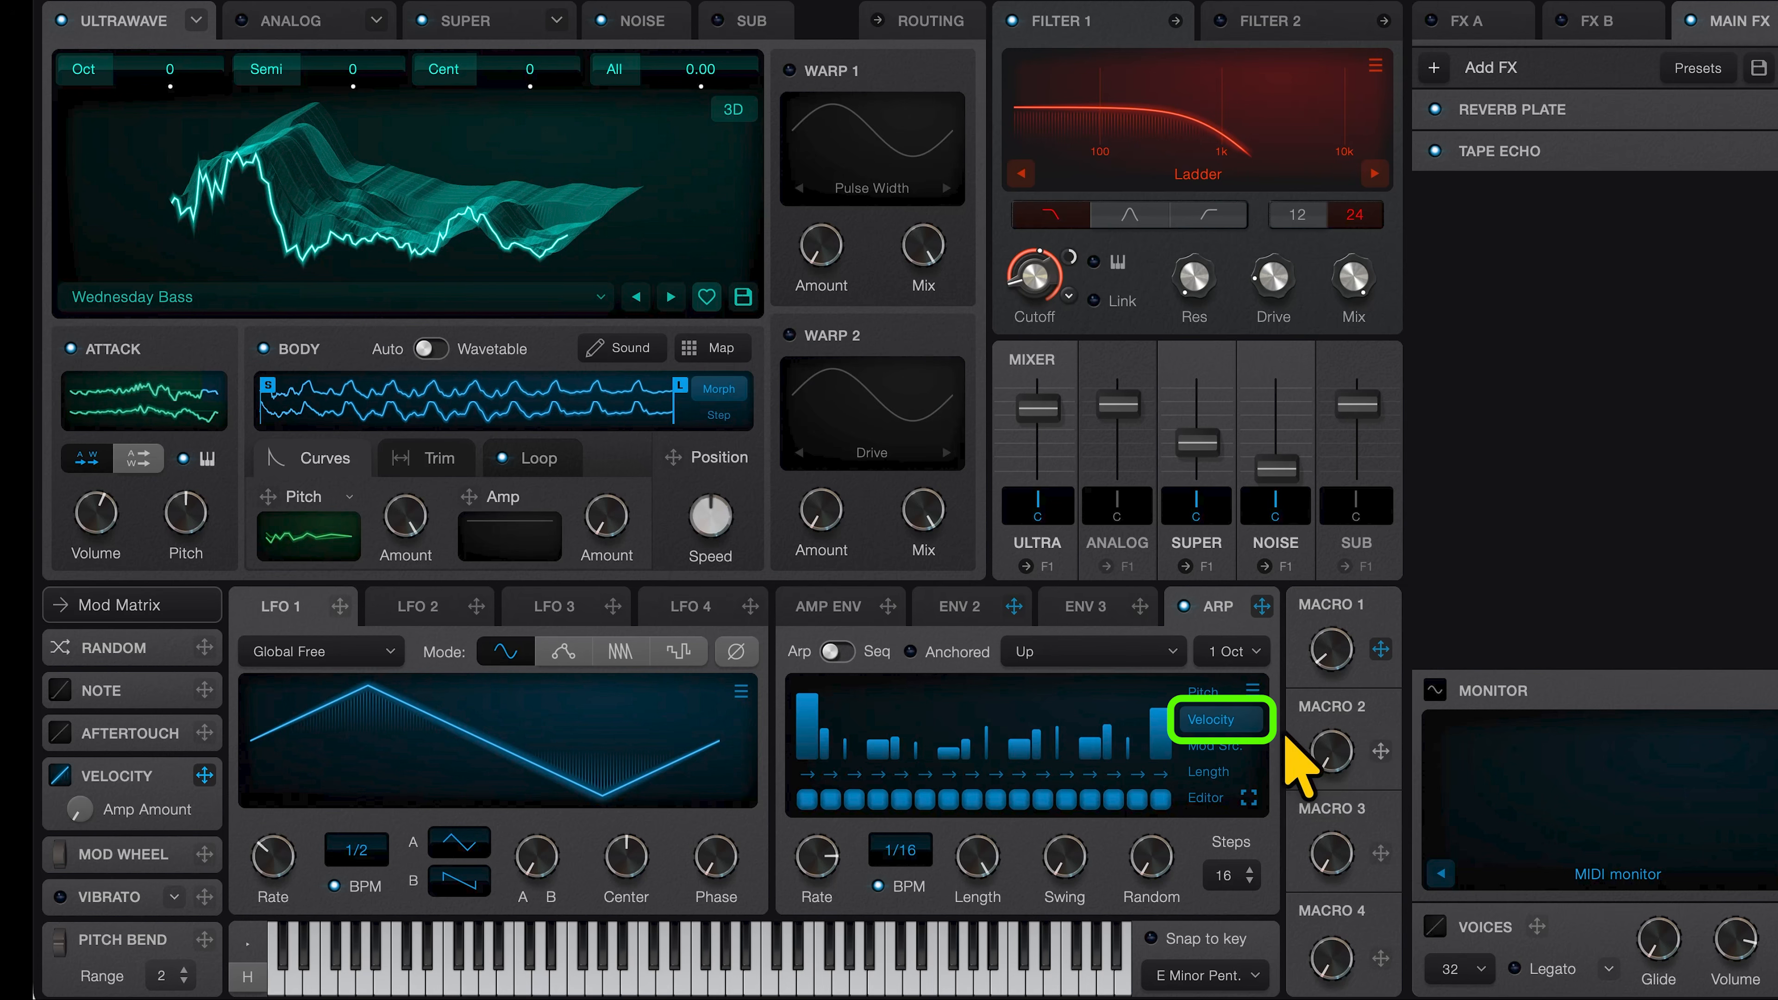
{"action": "left_click_drag", "start_coordinate": [1233, 725], "coordinate": [1034, 277]}
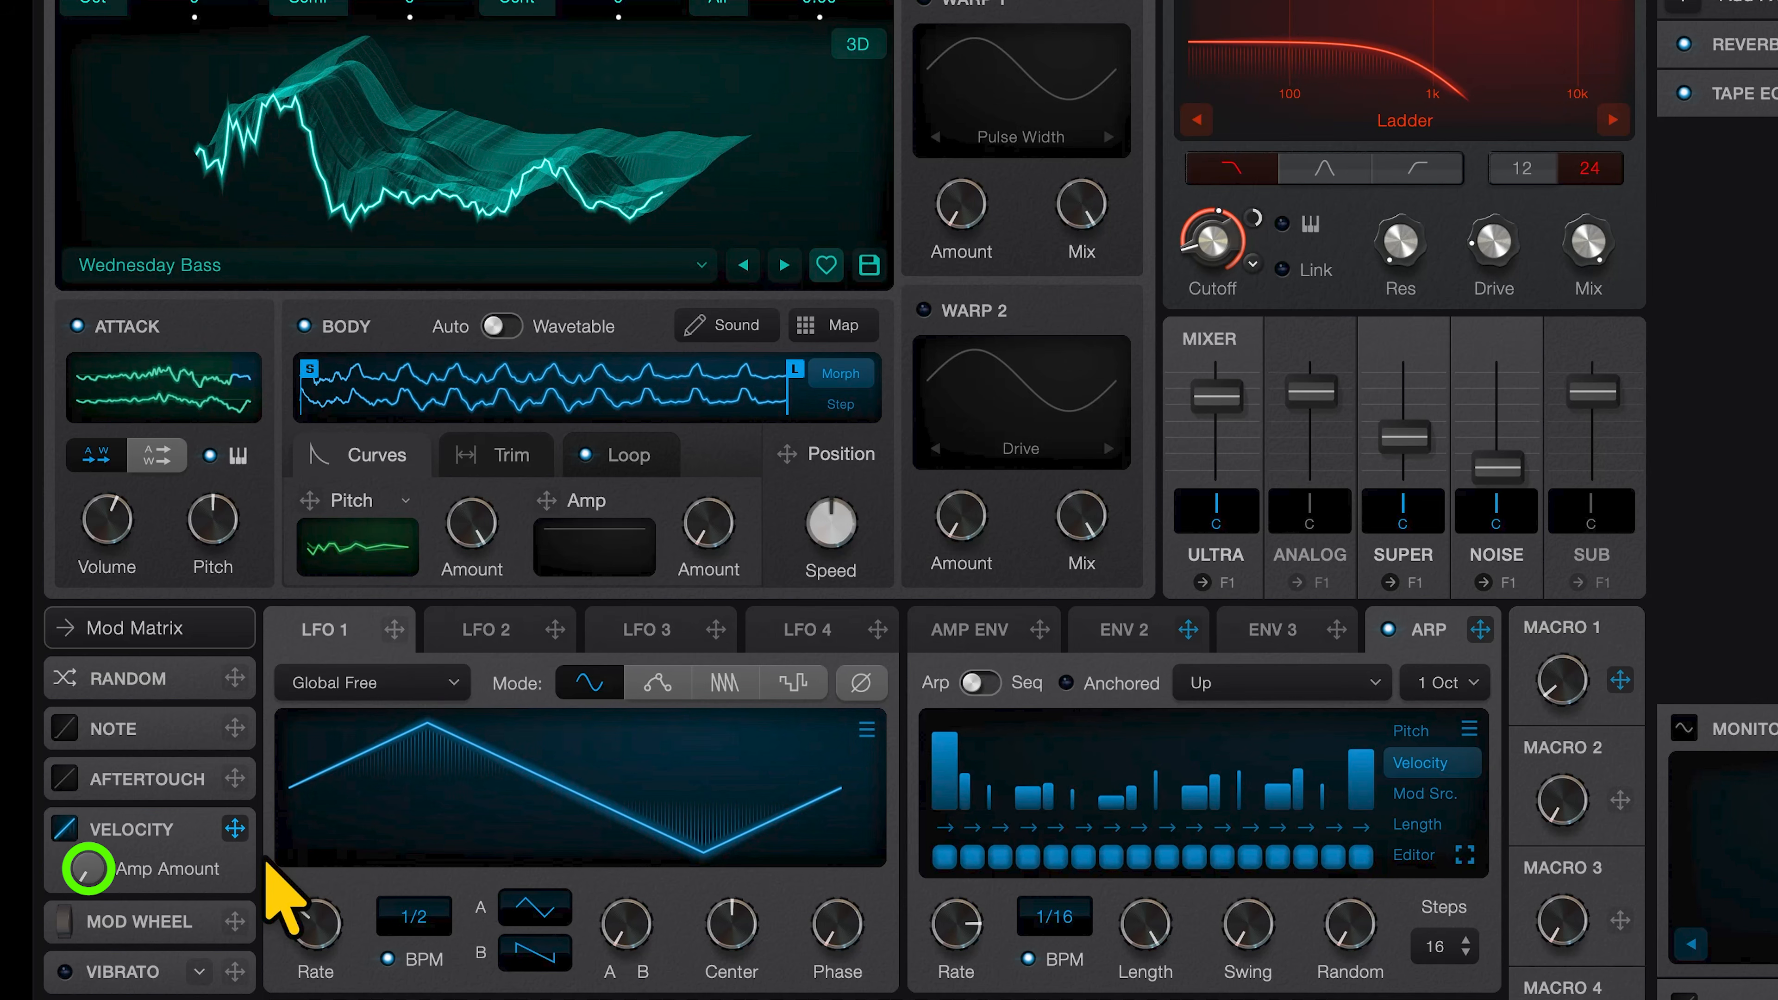
{"action": "left_click_drag", "start_coordinate": [90, 870], "coordinate": [90, 864]}
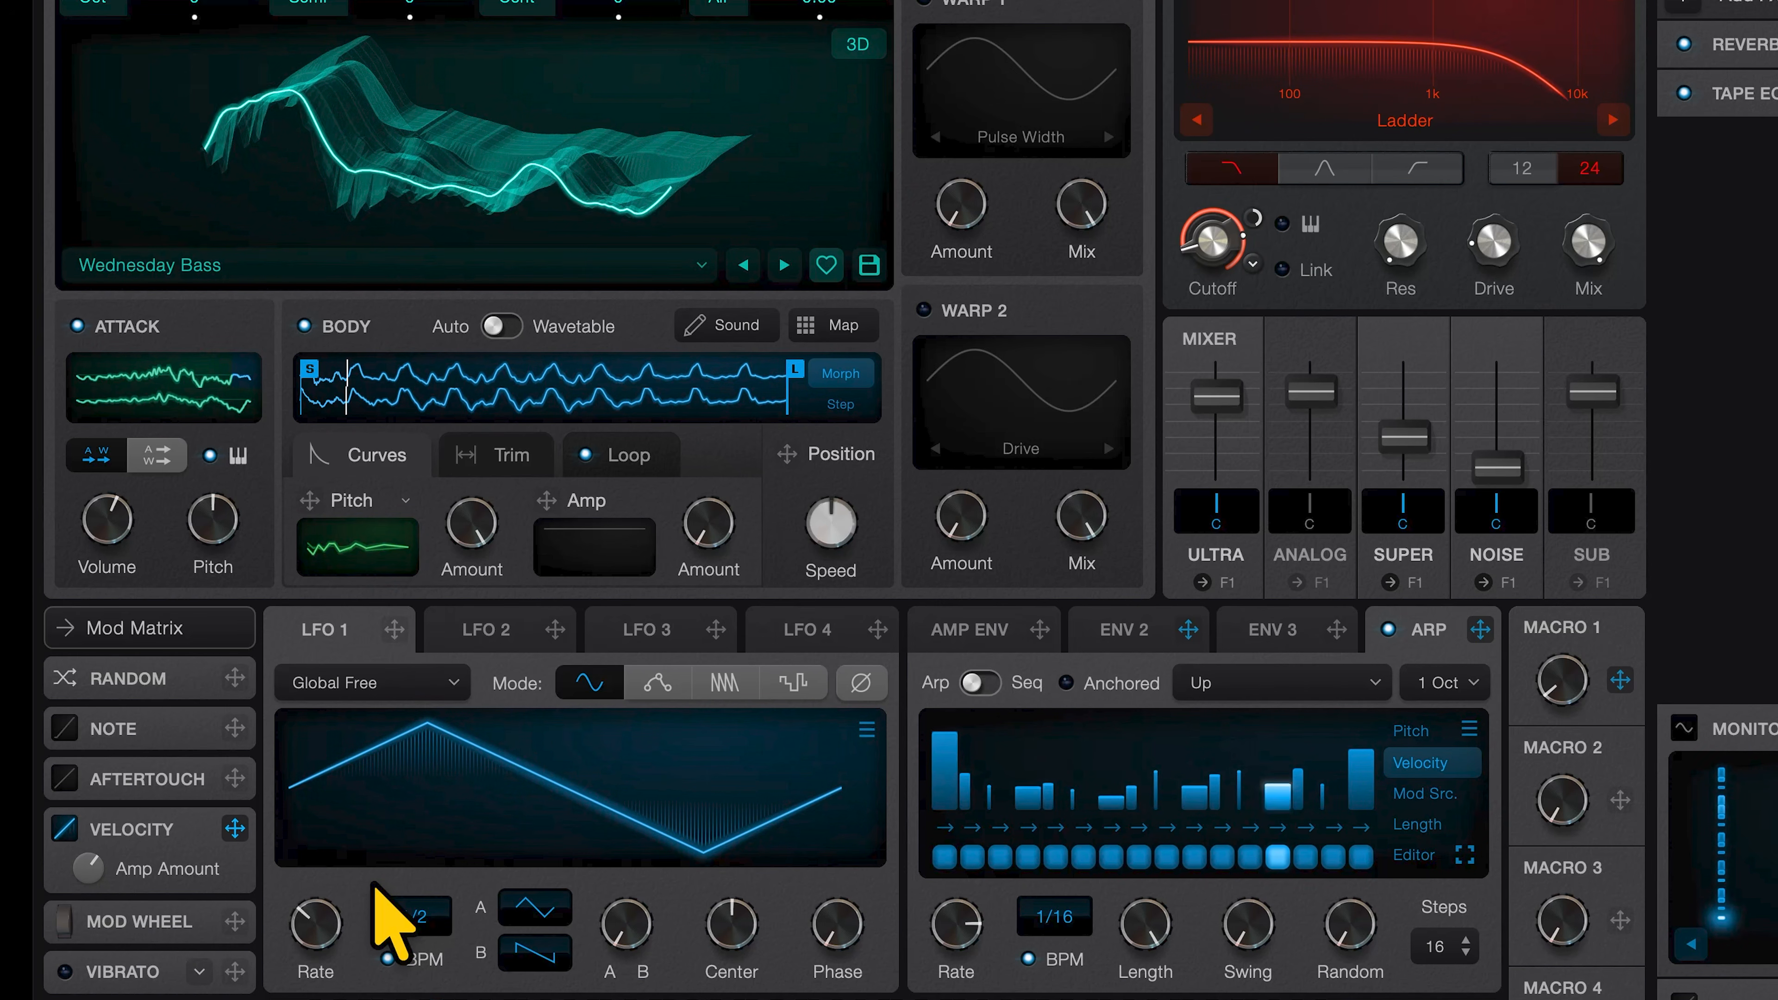
Reopen the full editor, add the oscillator's Warp 1 Amount as Mod Source target, and draw generally rising Mod Source values across the steps.
{"action": "left_click", "coordinate": [1465, 854]}
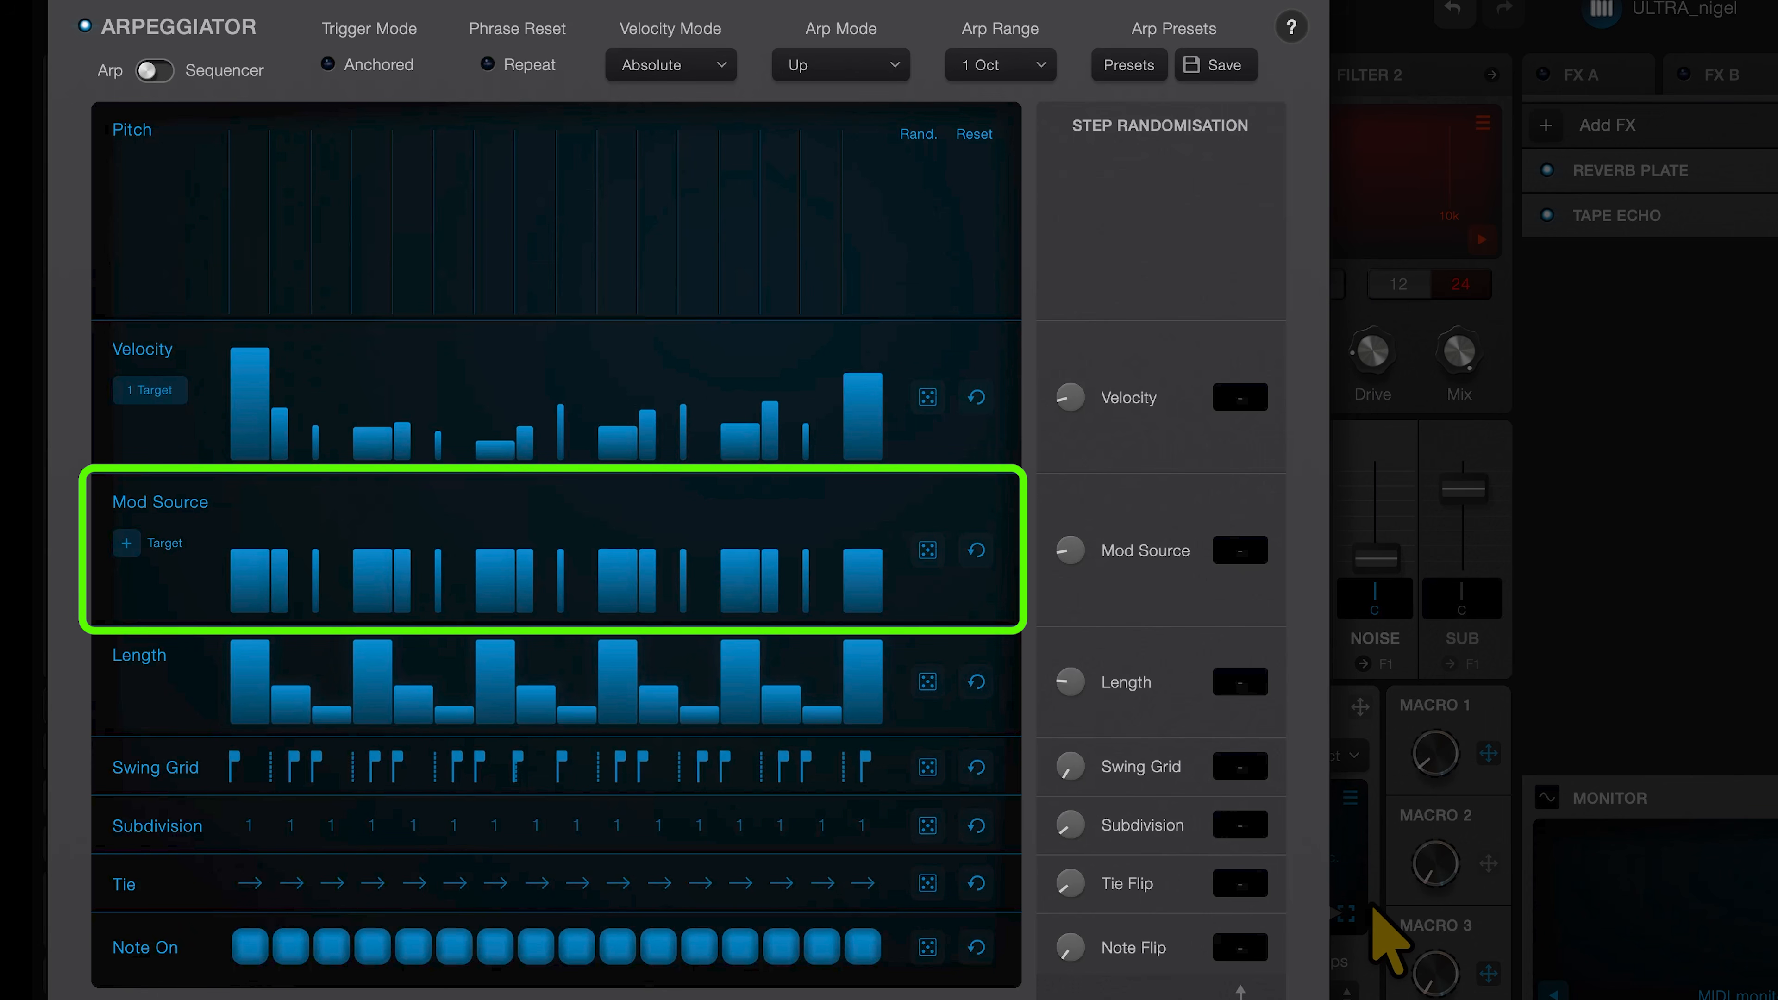
{"action": "left_click", "coordinate": [138, 547]}
{"action": "mouse_move", "coordinate": [280, 334]}
{"action": "mouse_move", "coordinate": [505, 326]}
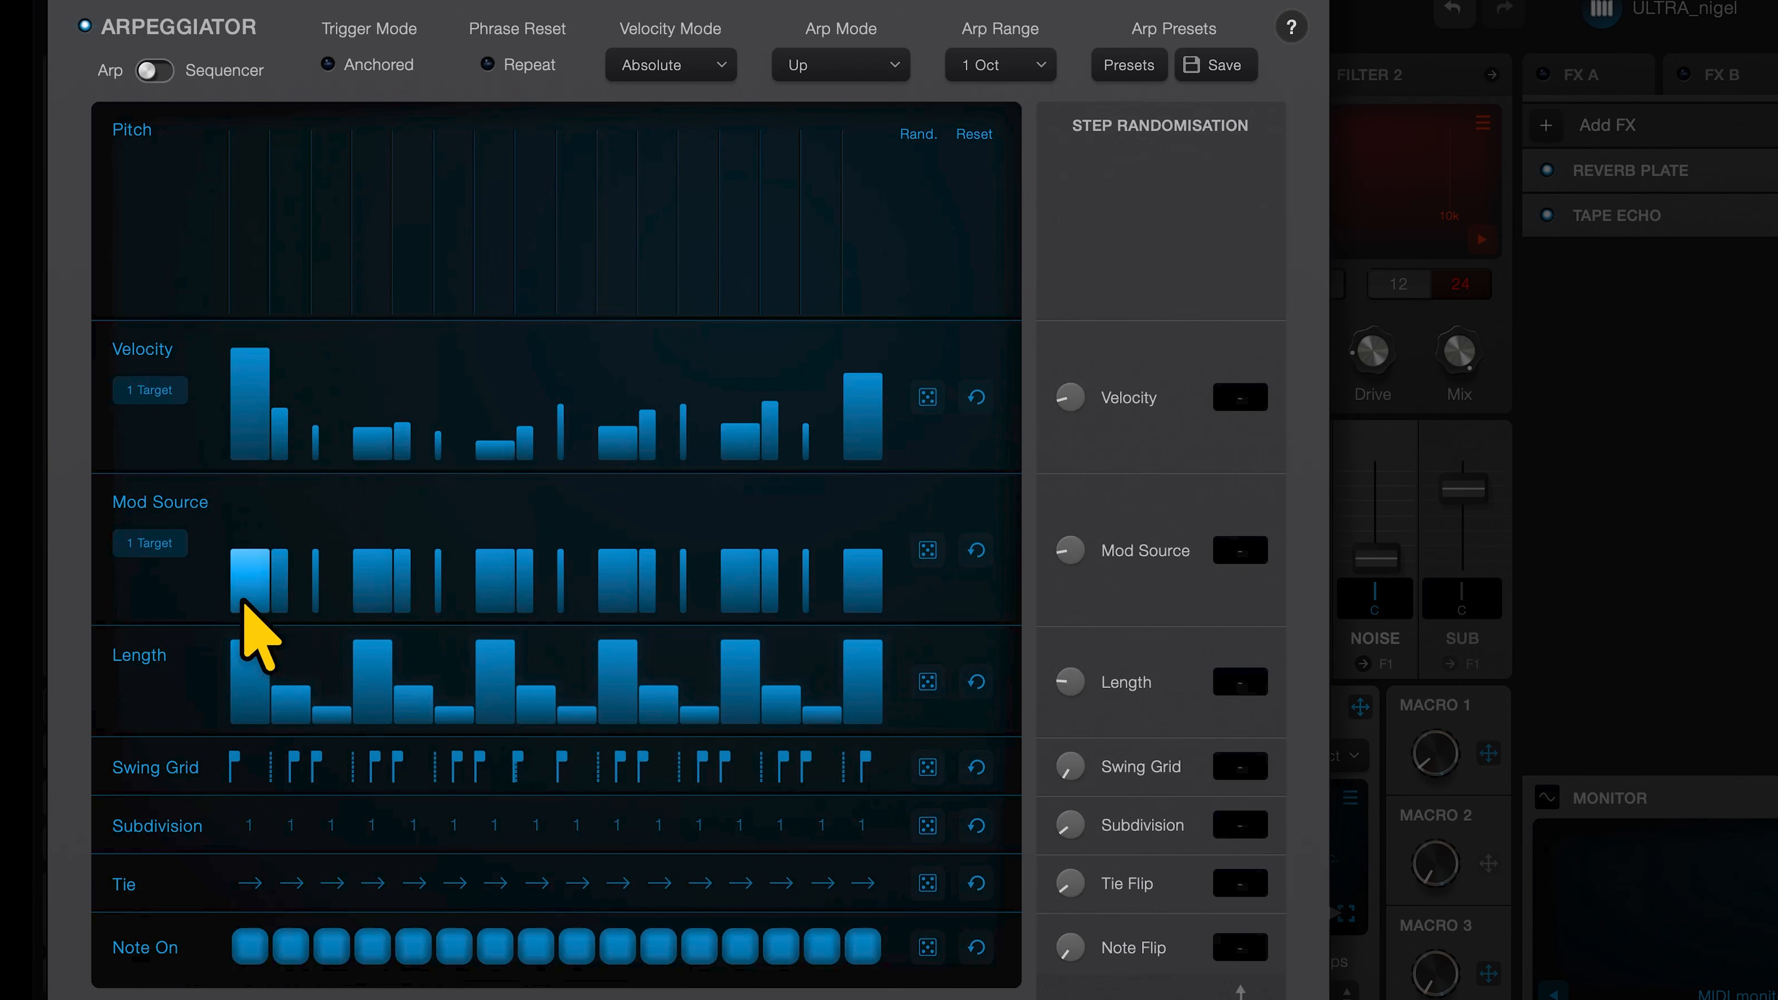
{"action": "mouse_move", "coordinate": [242, 601]}
{"action": "left_mouse_down"}
{"action": "mouse_move", "coordinate": [544, 596]}
{"action": "mouse_move", "coordinate": [888, 488]}
{"action": "left_mouse_up"}
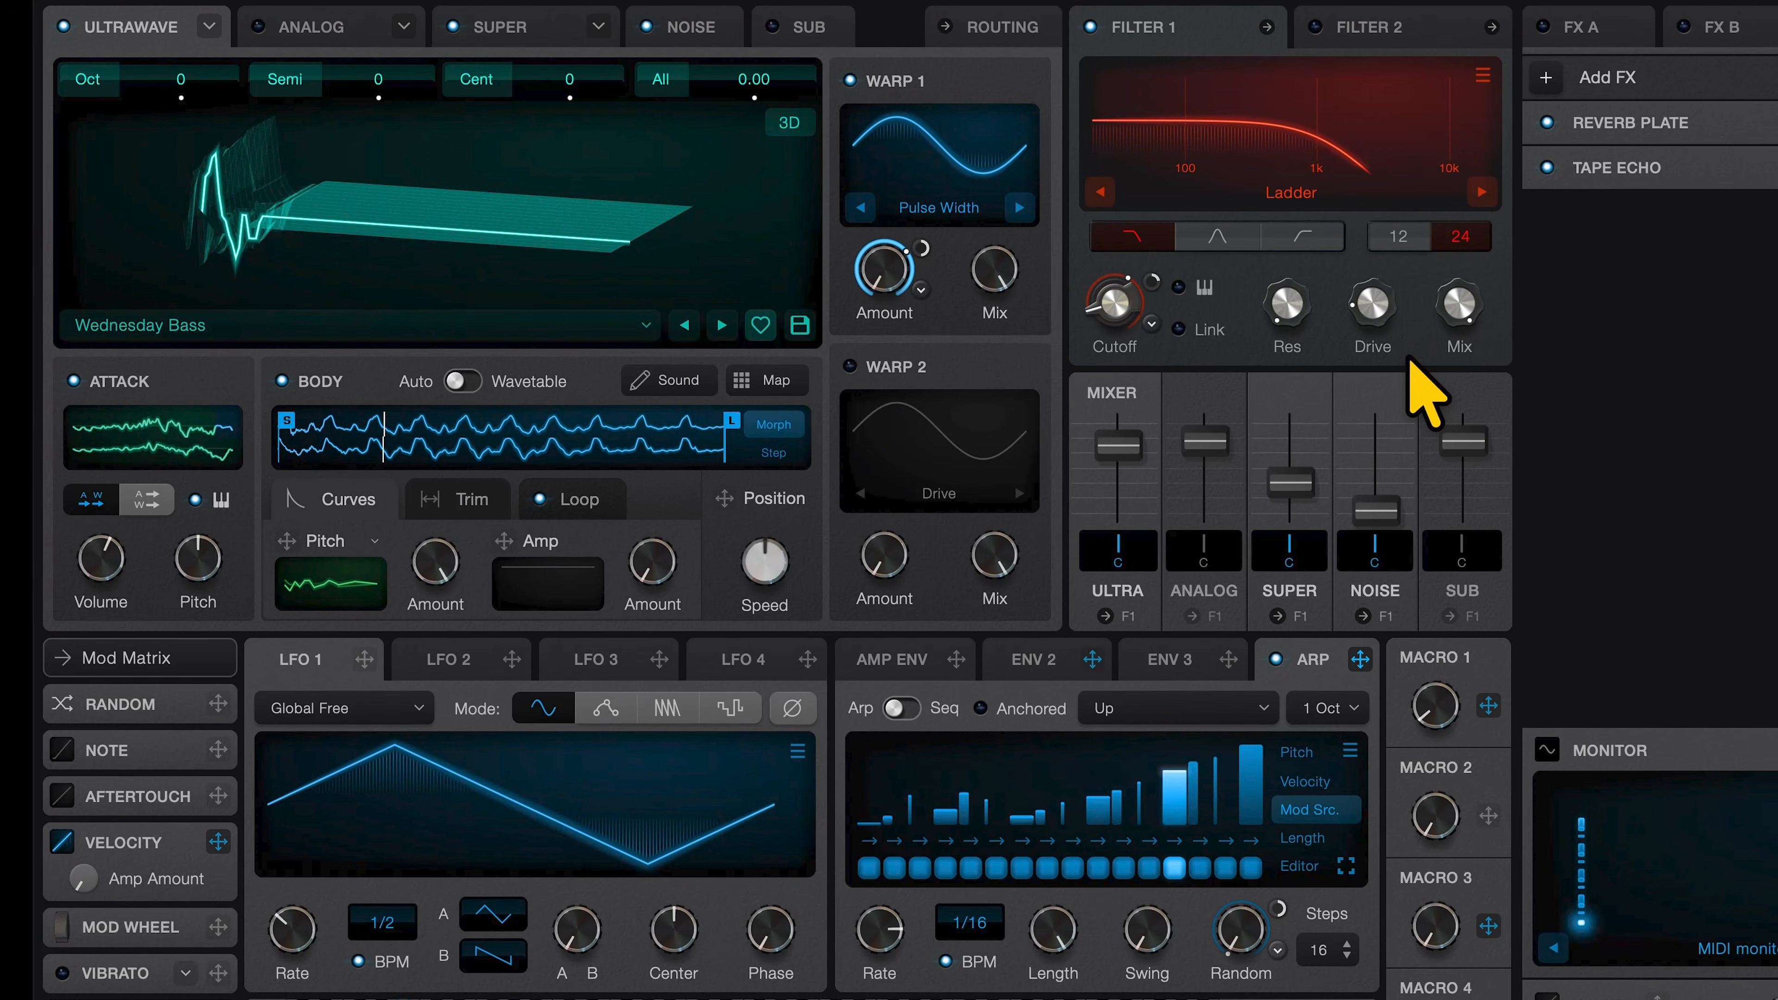
Open the full arpeggiator editor and try the Anchored trigger mode and Repeat phrase reset, switching both off again.
{"action": "left_click", "coordinate": [1346, 866]}
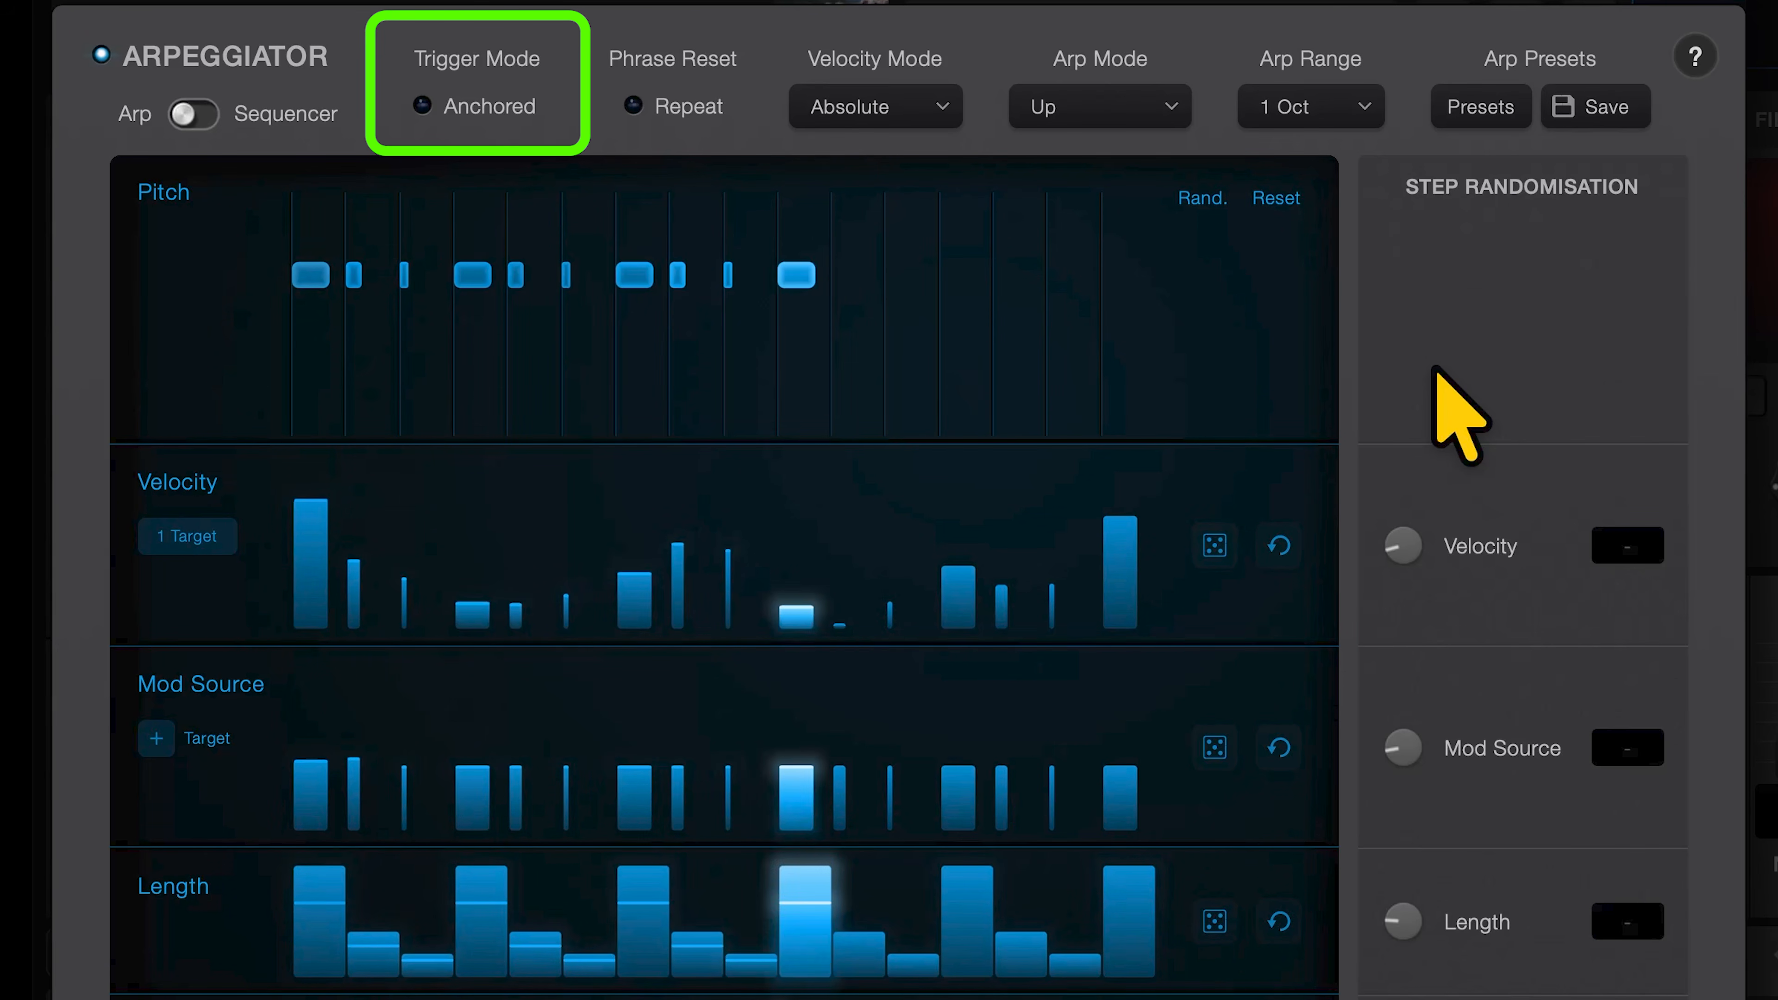
{"action": "left_click", "coordinate": [422, 103]}
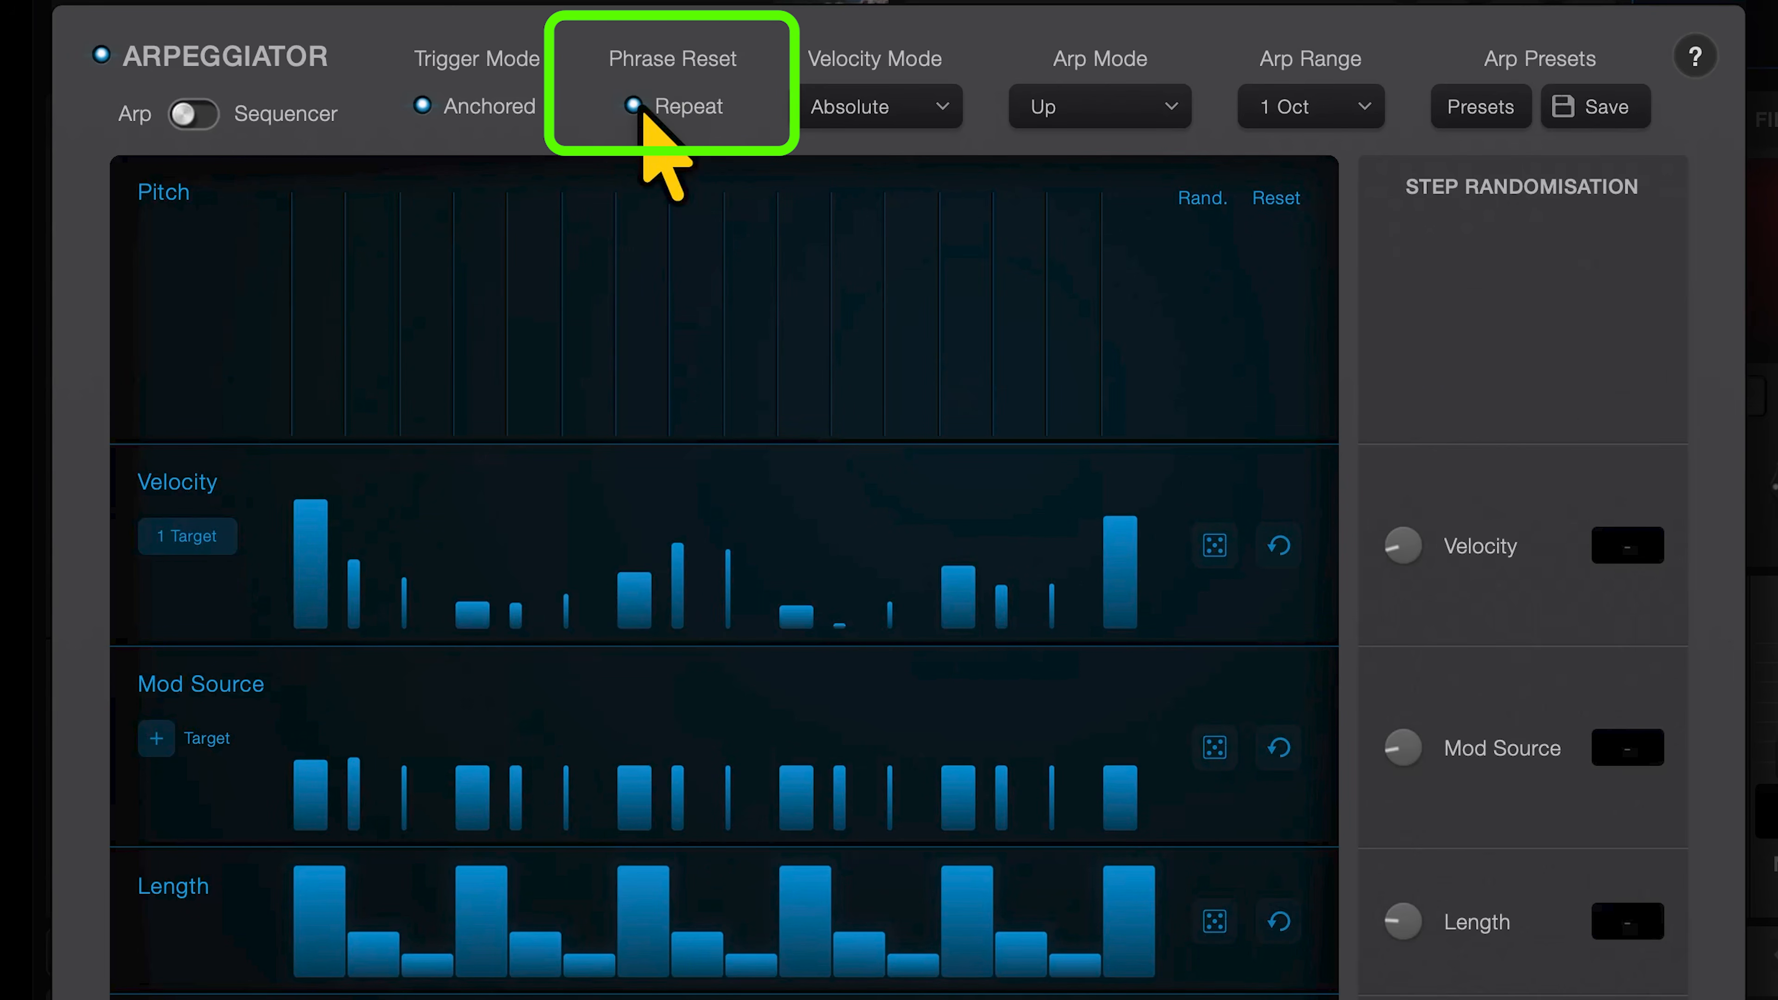
{"action": "left_click", "coordinate": [476, 106]}
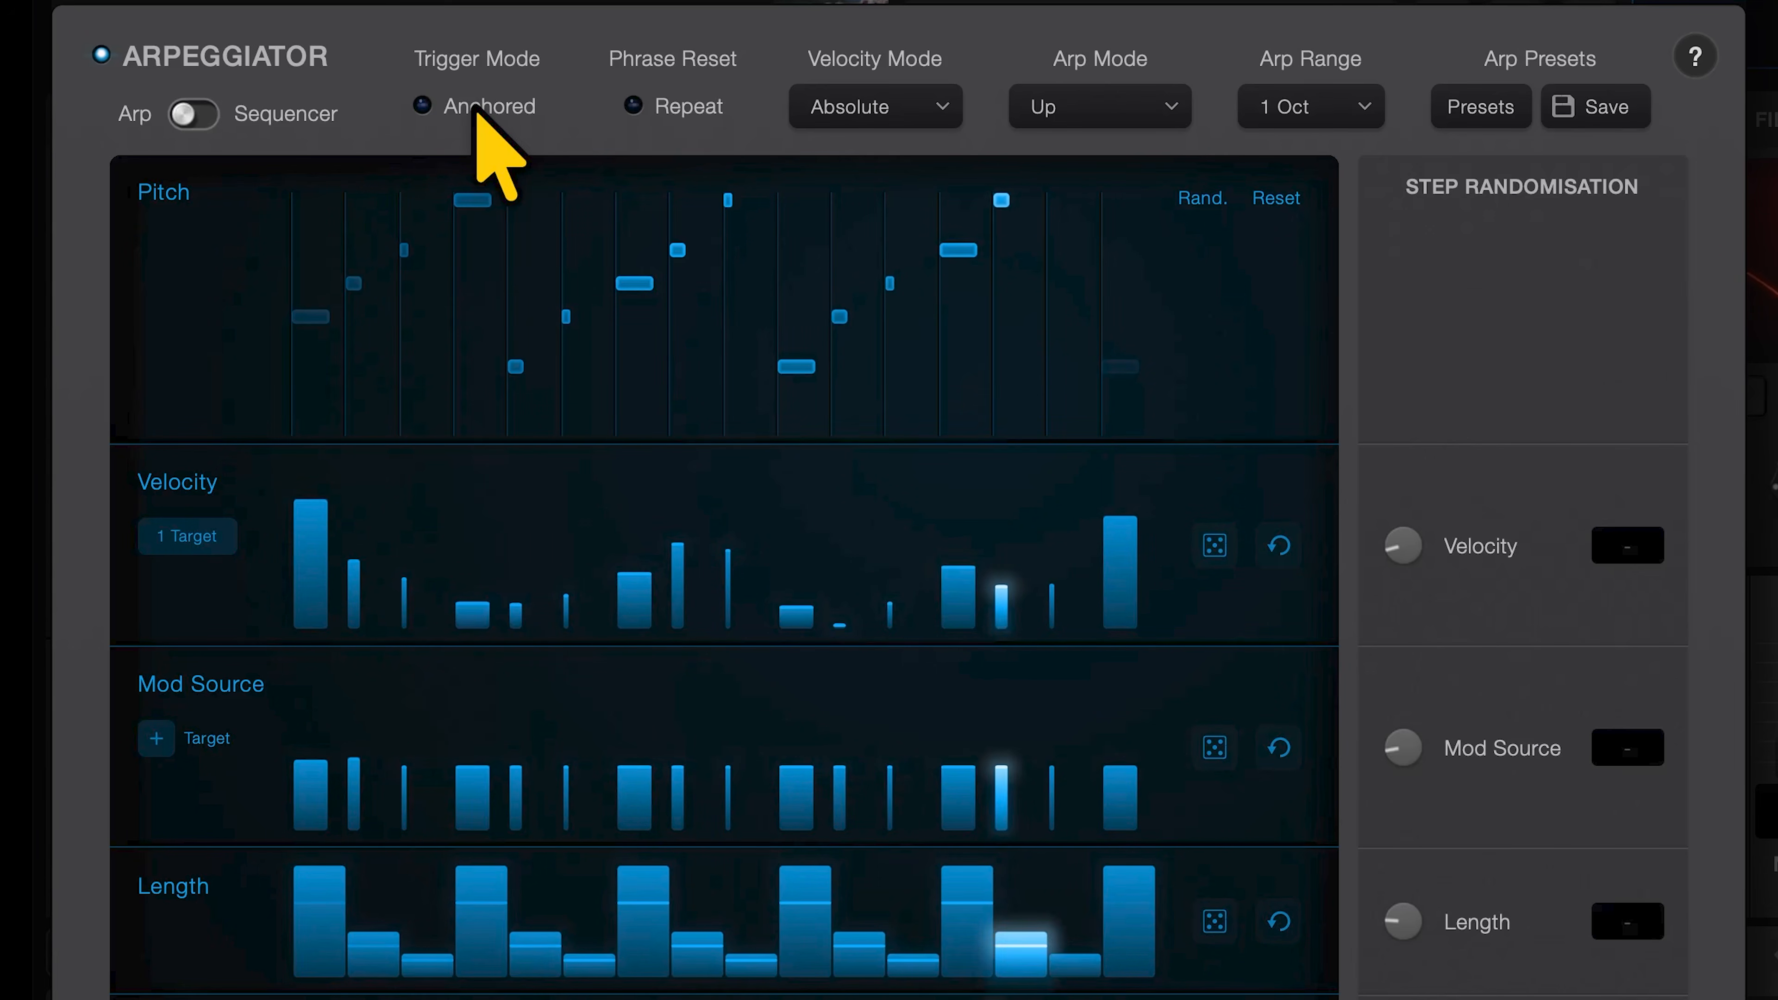
{"action": "left_click", "coordinate": [475, 106]}
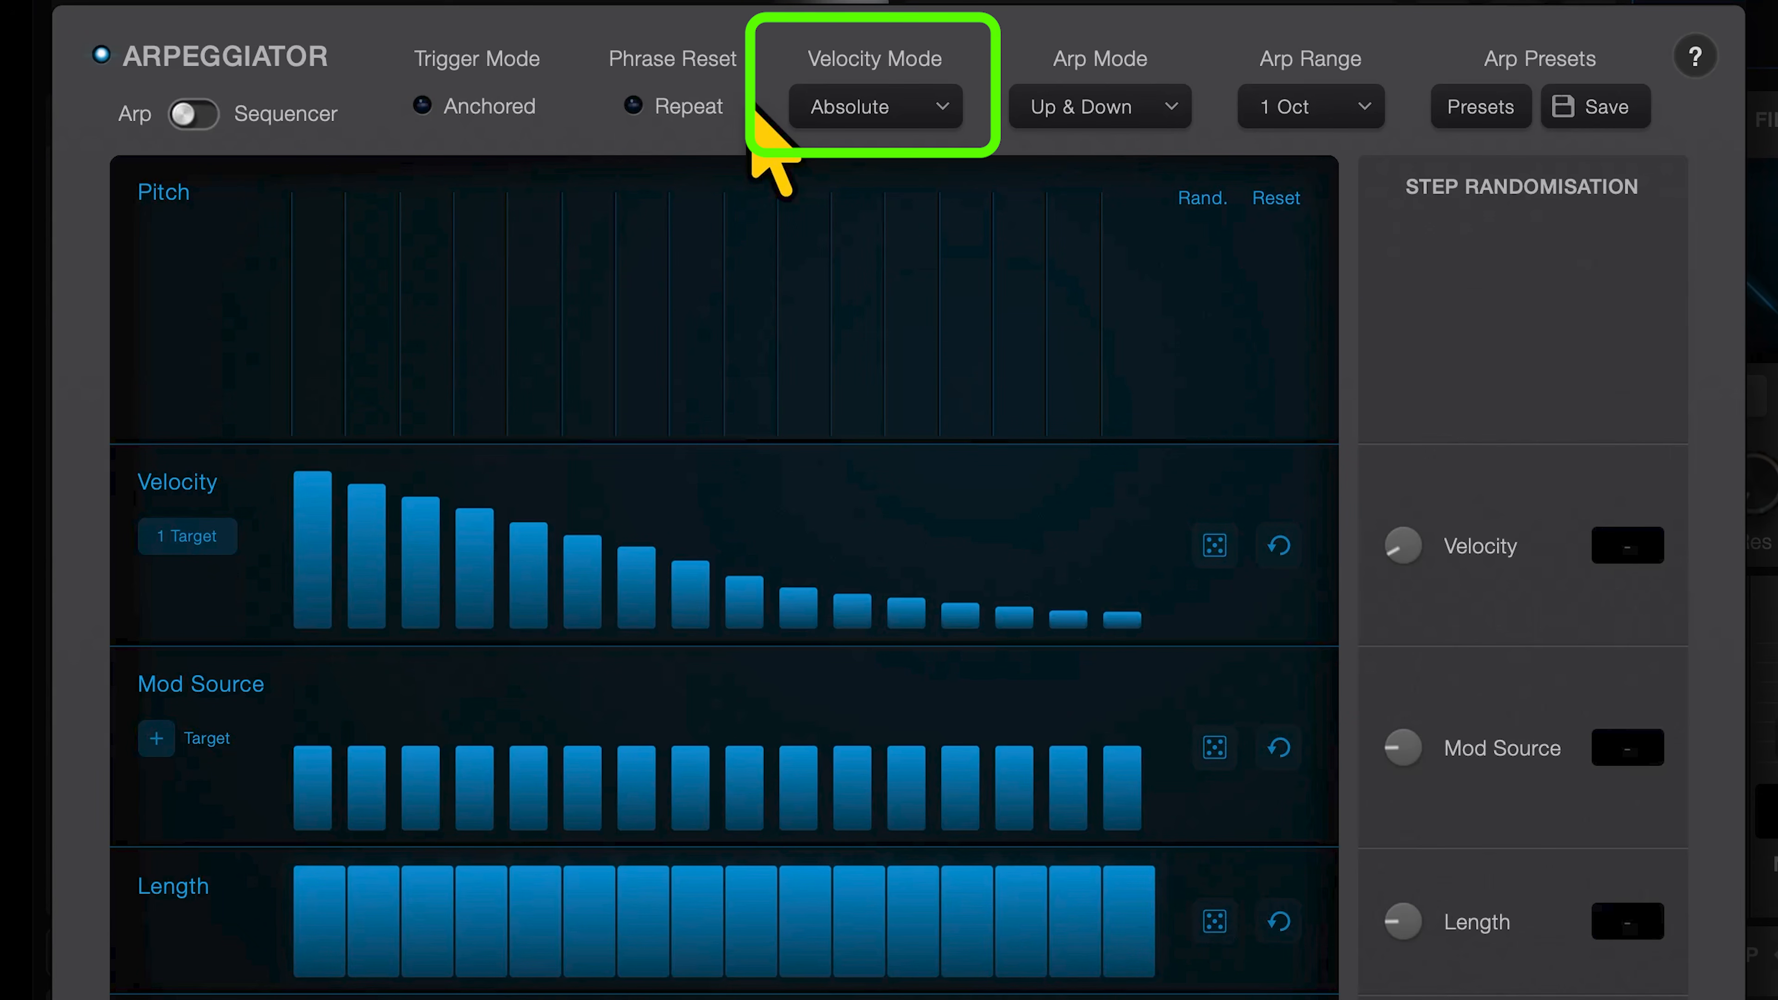
Play the pattern in Absolute velocity mode, switch to Additive, and redraw mostly low step velocities with a peak at step 11.
{"action": "left_click", "coordinate": [844, 112]}
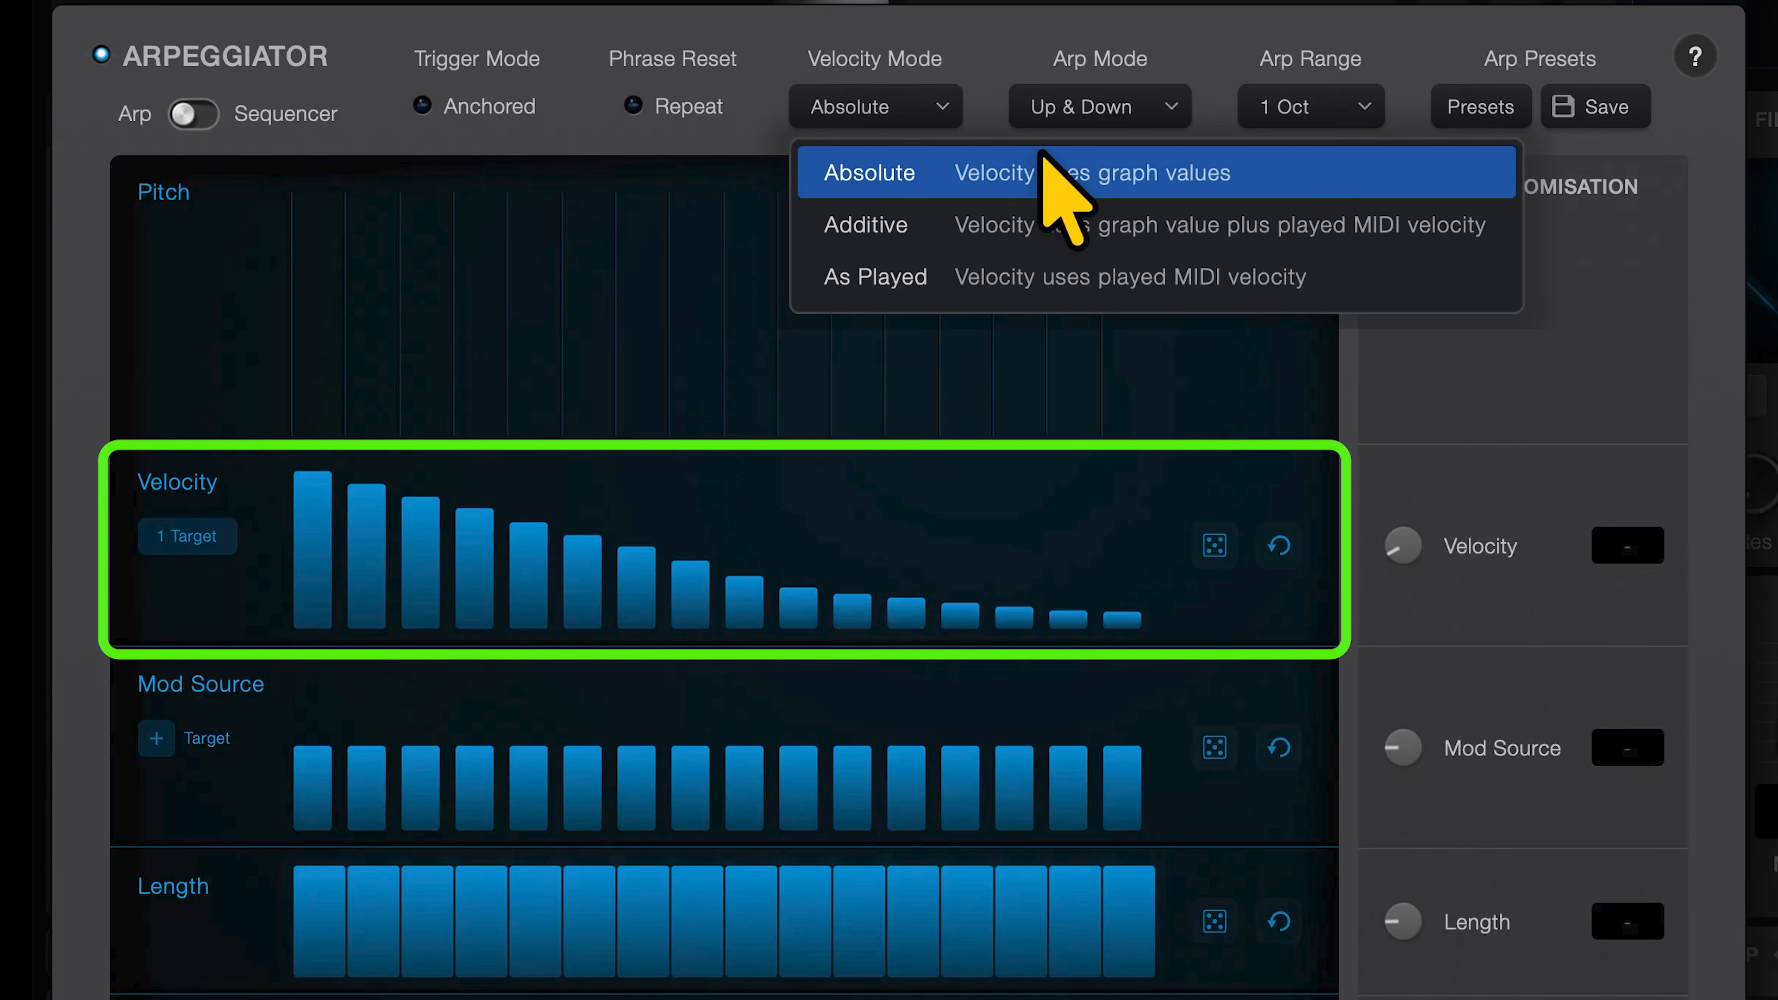
{"action": "left_click", "coordinate": [924, 175]}
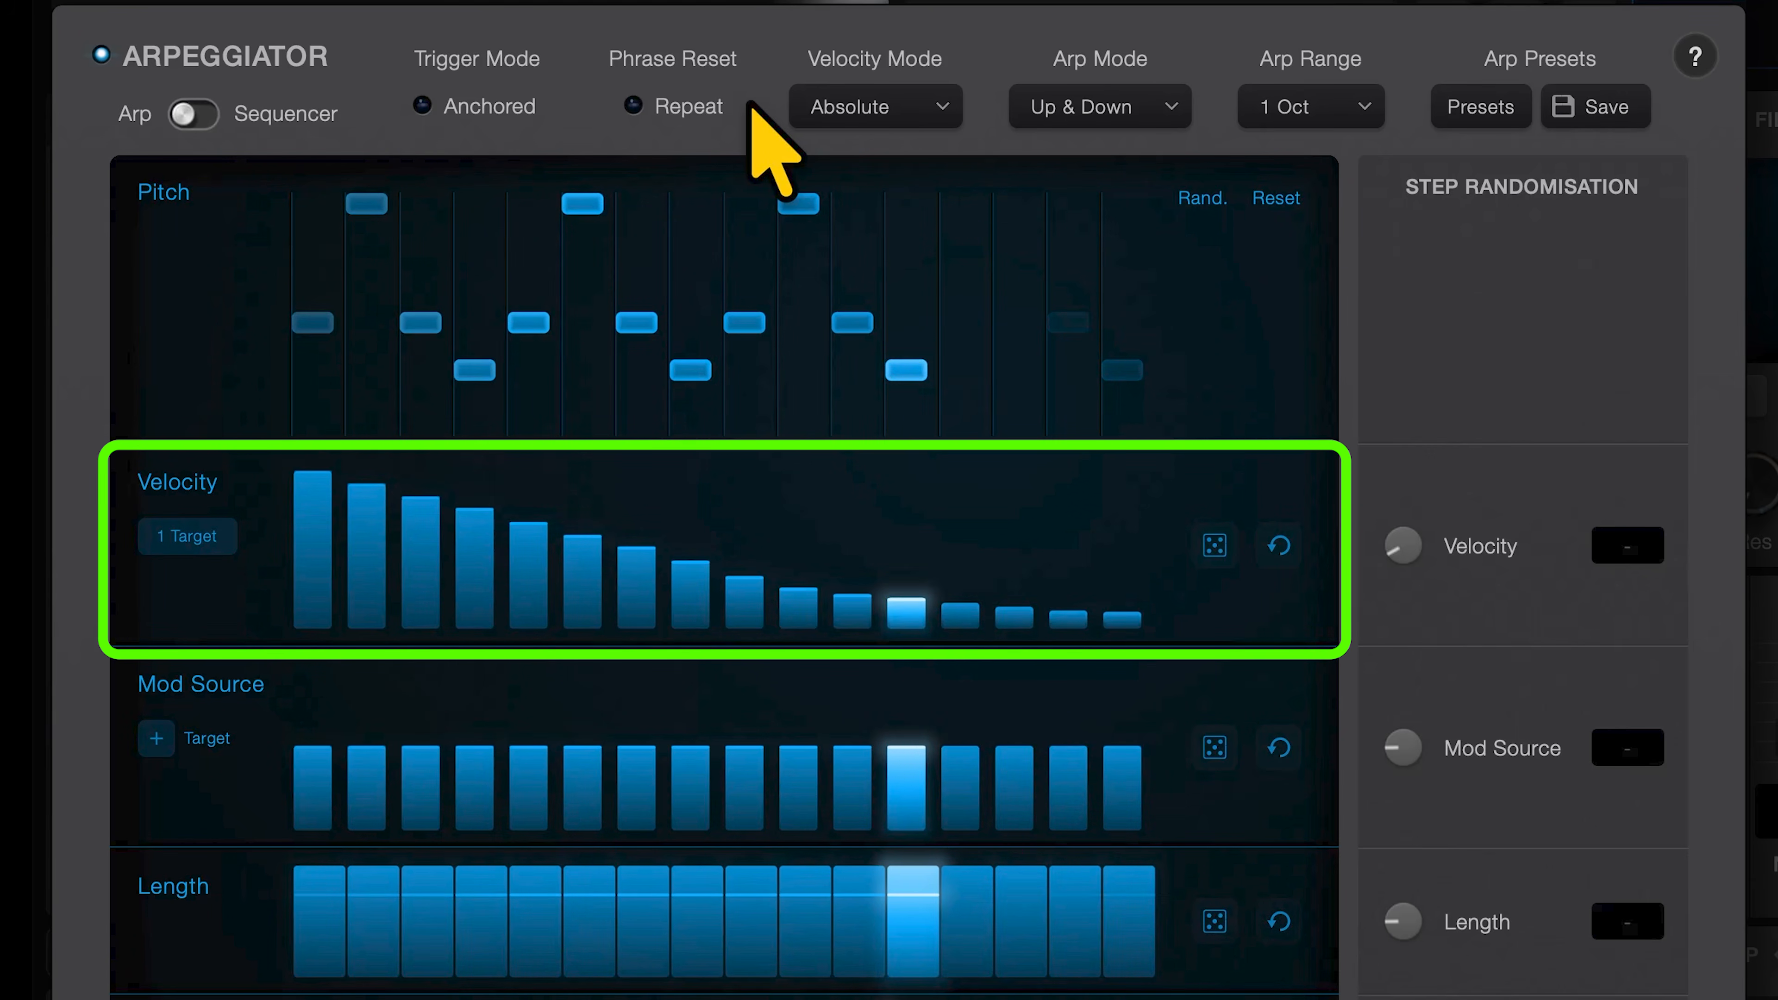
{"action": "left_click", "coordinate": [821, 113]}
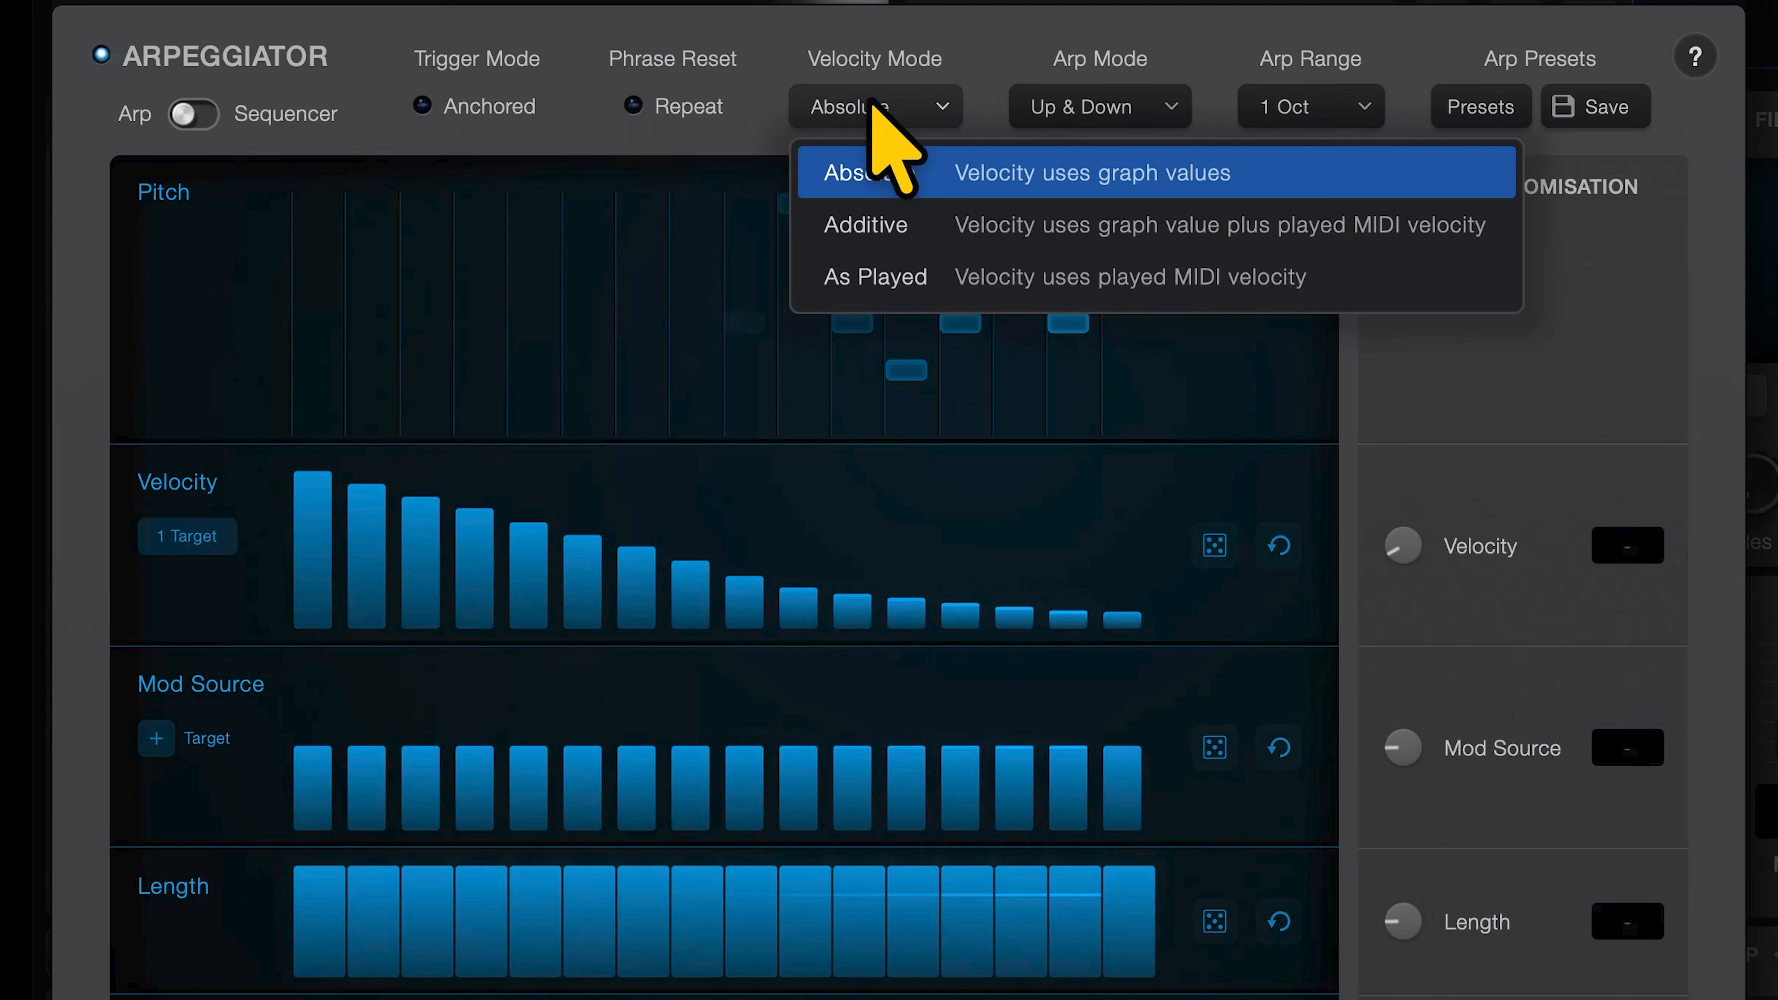
{"action": "left_click", "coordinate": [887, 223]}
{"action": "mouse_move", "coordinate": [313, 603]}
{"action": "left_mouse_down"}
{"action": "mouse_move", "coordinate": [313, 620]}
{"action": "mouse_move", "coordinate": [482, 621]}
{"action": "mouse_move", "coordinate": [676, 585]}
{"action": "mouse_move", "coordinate": [844, 595]}
{"action": "mouse_move", "coordinate": [917, 557]}
{"action": "mouse_move", "coordinate": [1120, 625]}
{"action": "left_mouse_up"}
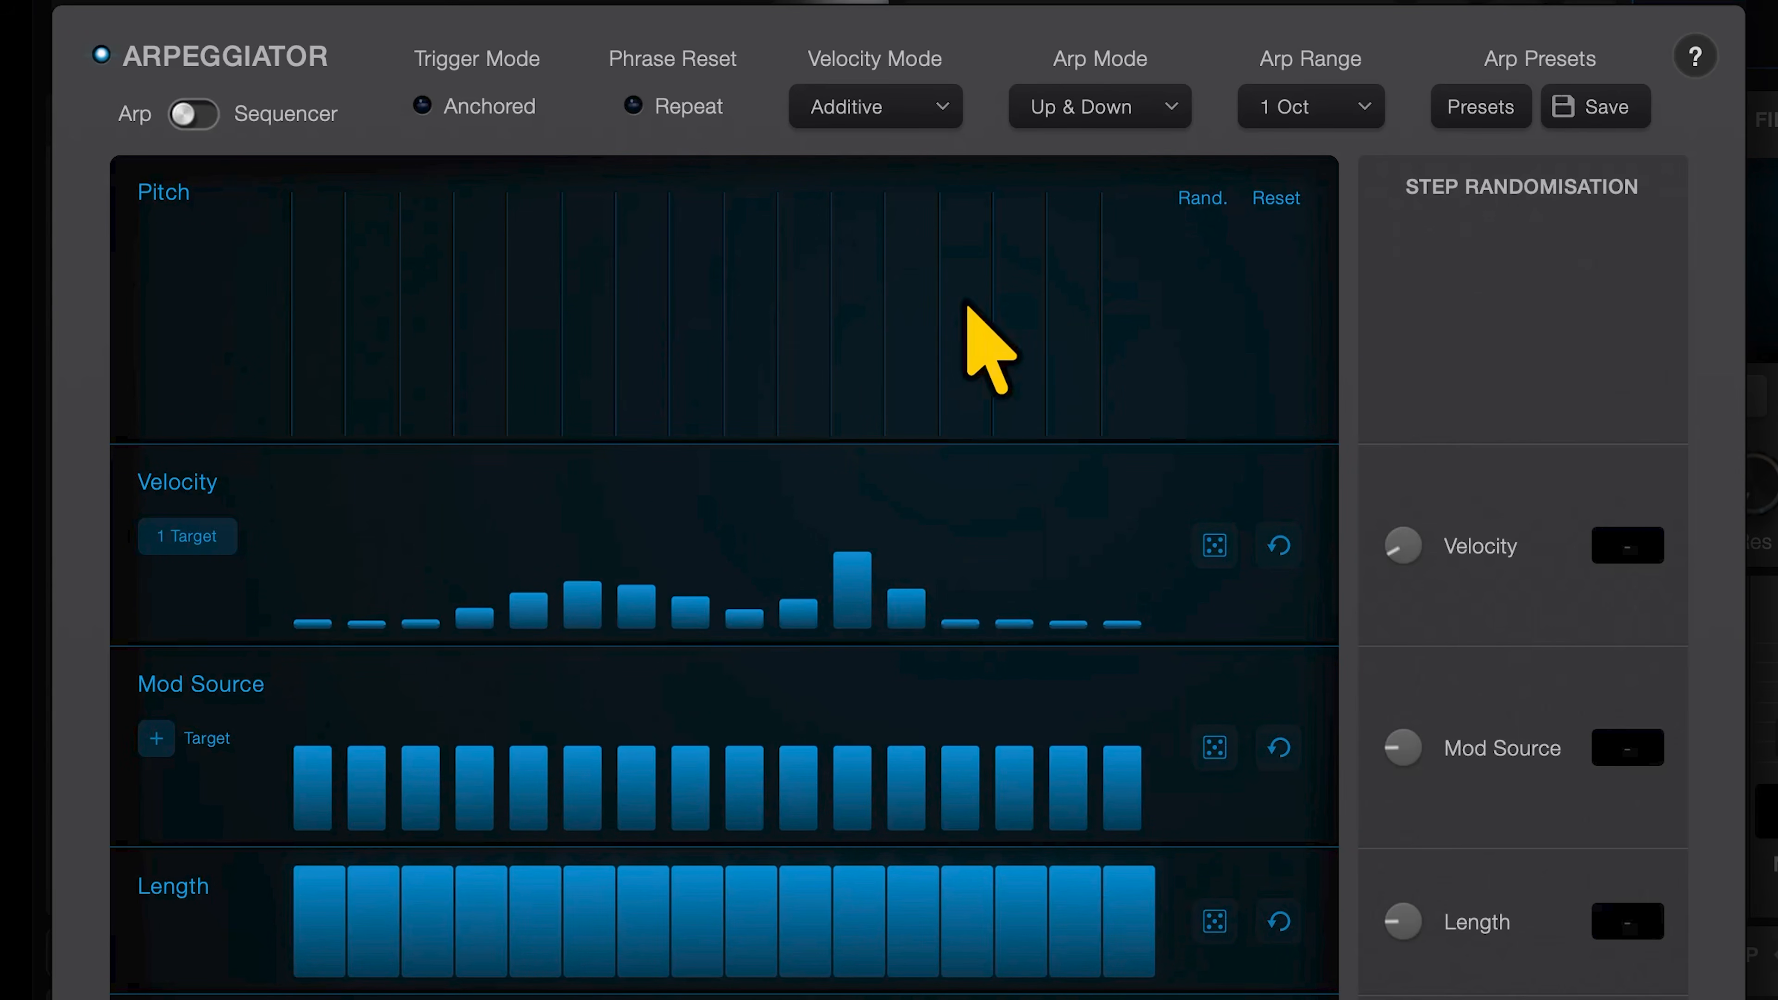
Set the arpeggiator's velocity mode to As Played.
{"action": "left_click", "coordinate": [910, 98]}
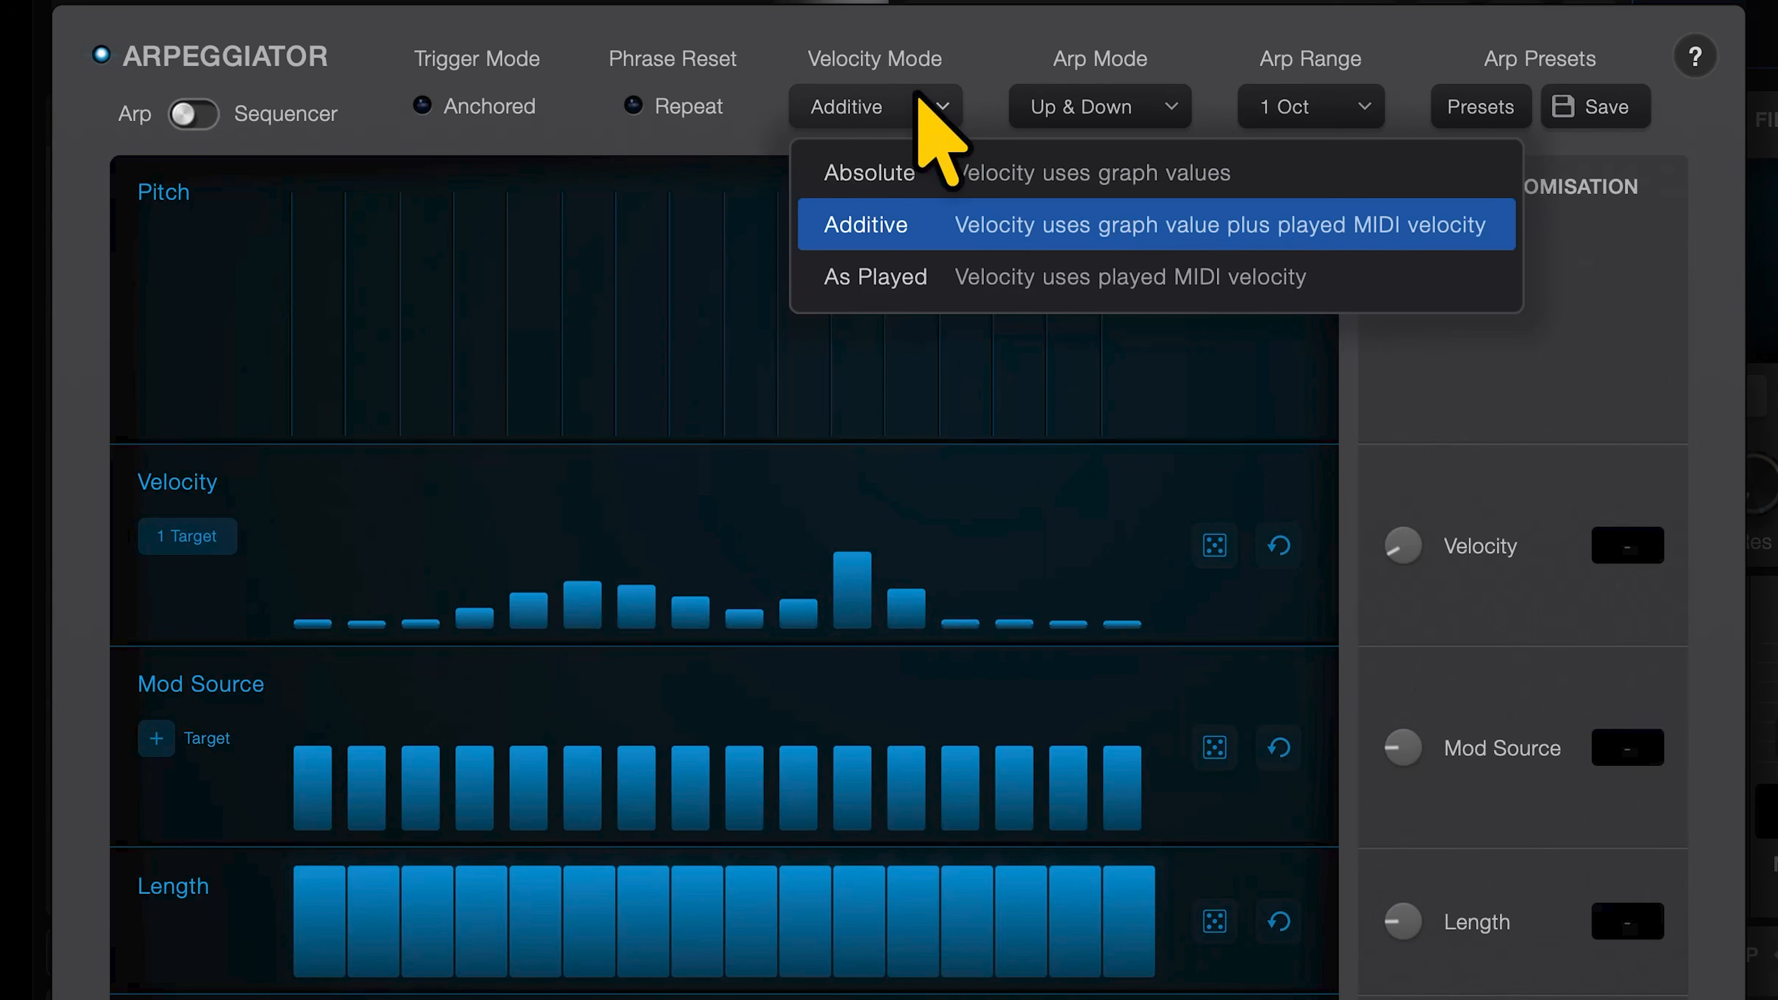
{"action": "left_click", "coordinate": [910, 261]}
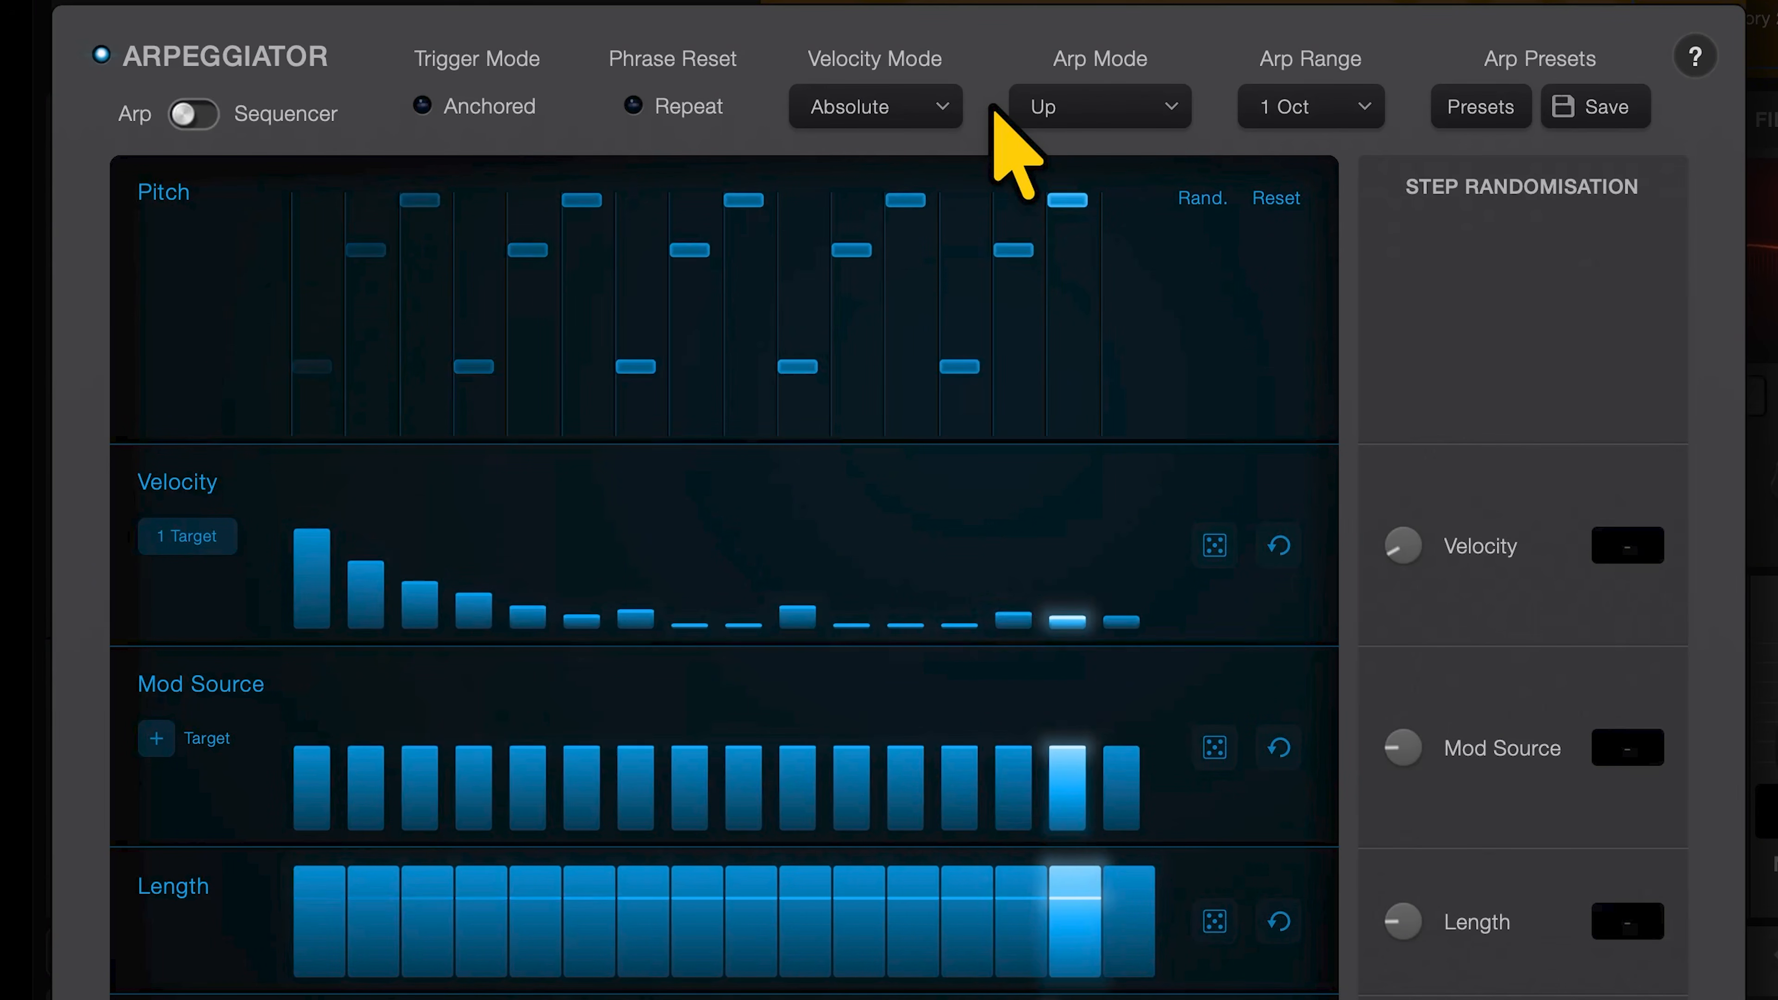
Audition the arpeggio with the arp modes Down, Up & Down, As Played, Random and Gate in turn.
{"action": "left_click", "coordinate": [1050, 113]}
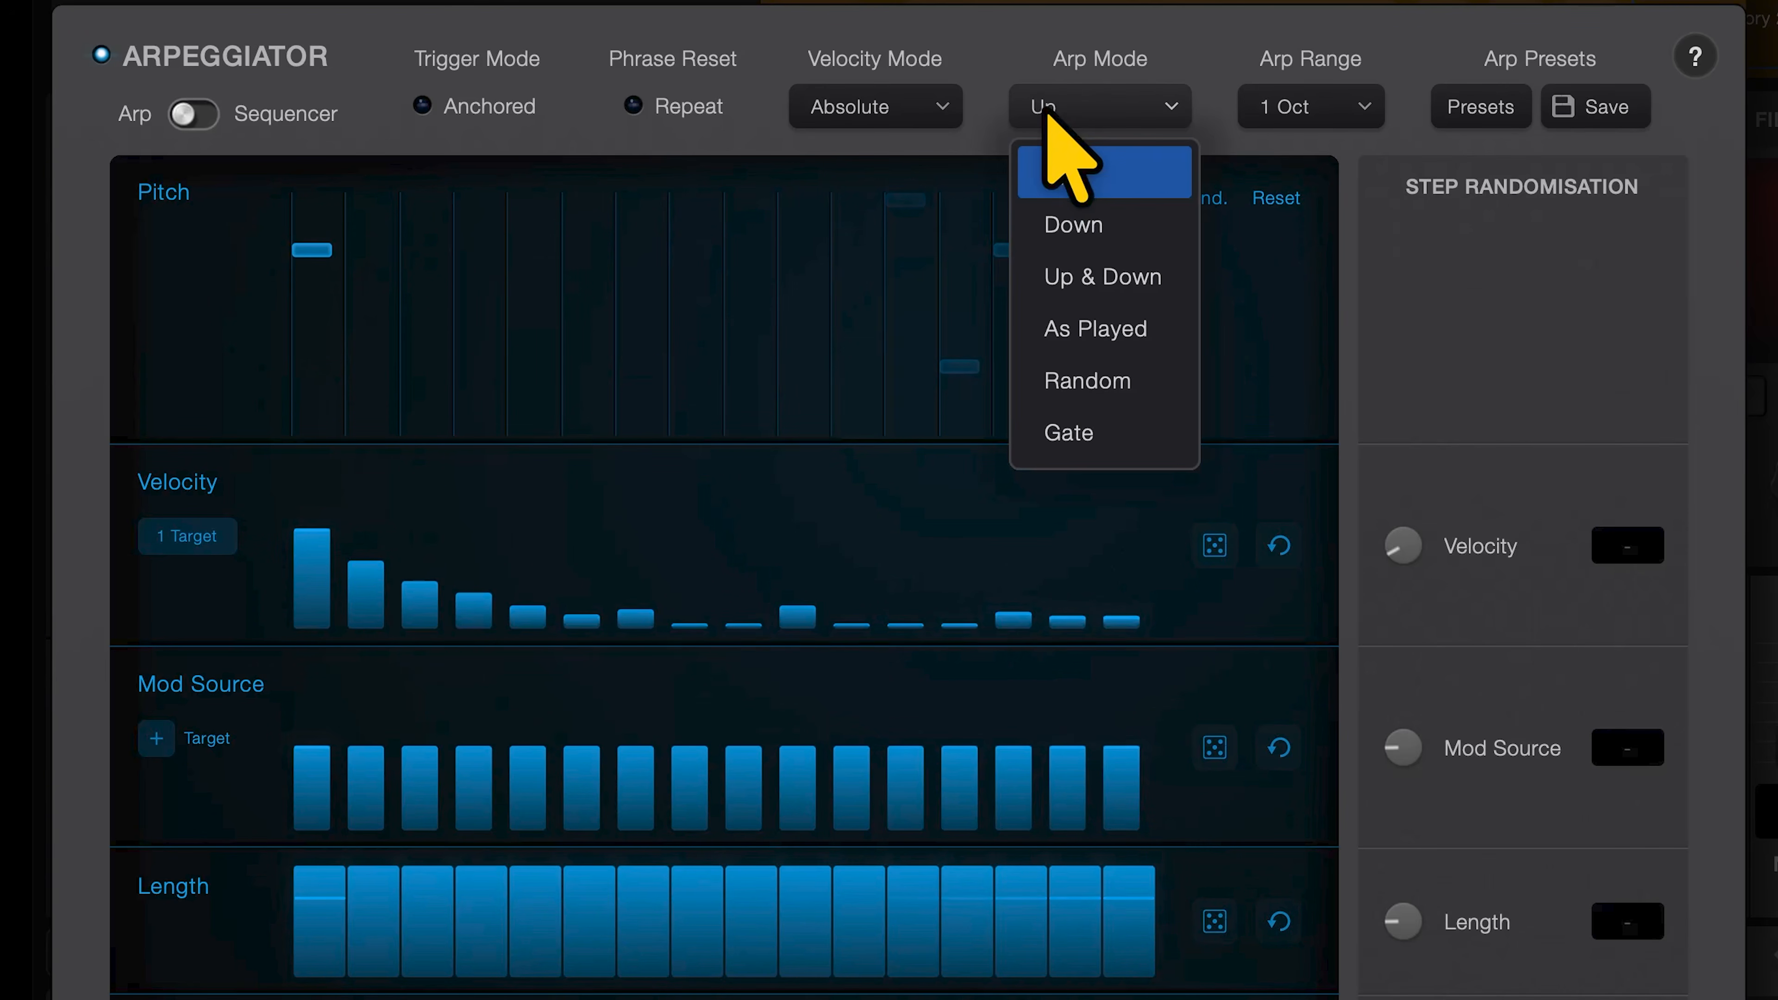
{"action": "left_click", "coordinate": [1081, 222]}
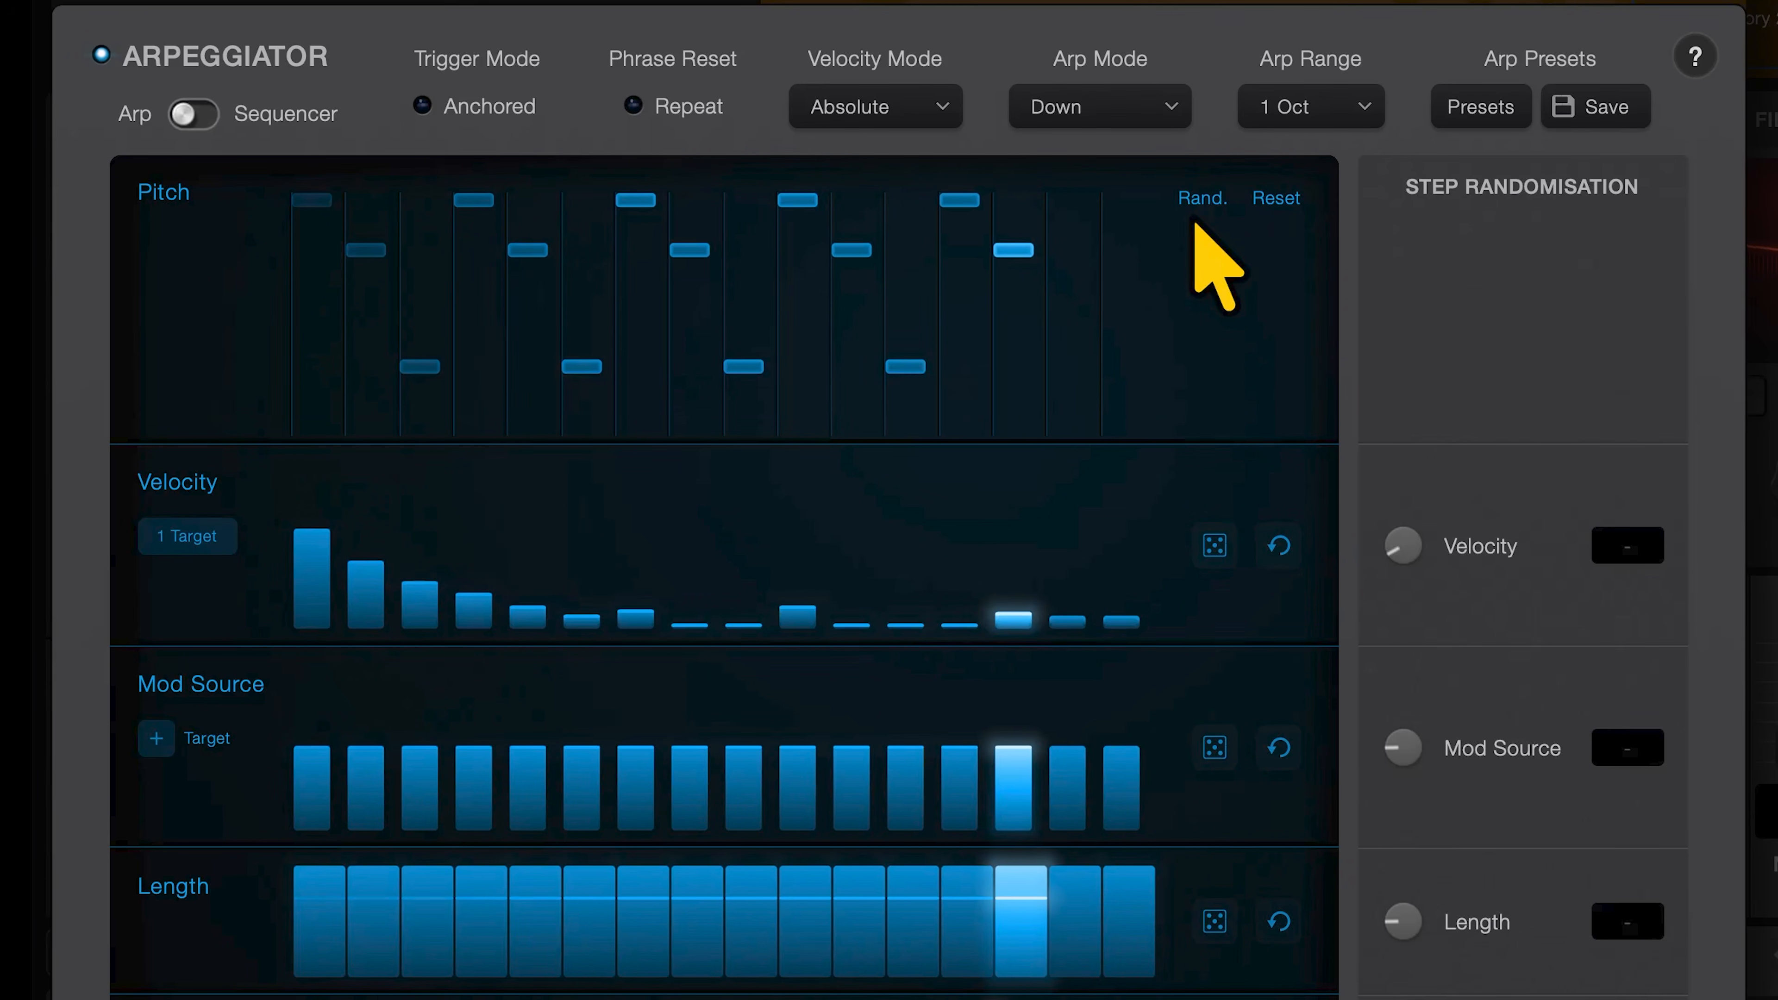
{"action": "left_click", "coordinate": [1155, 111]}
{"action": "left_click", "coordinate": [1135, 276]}
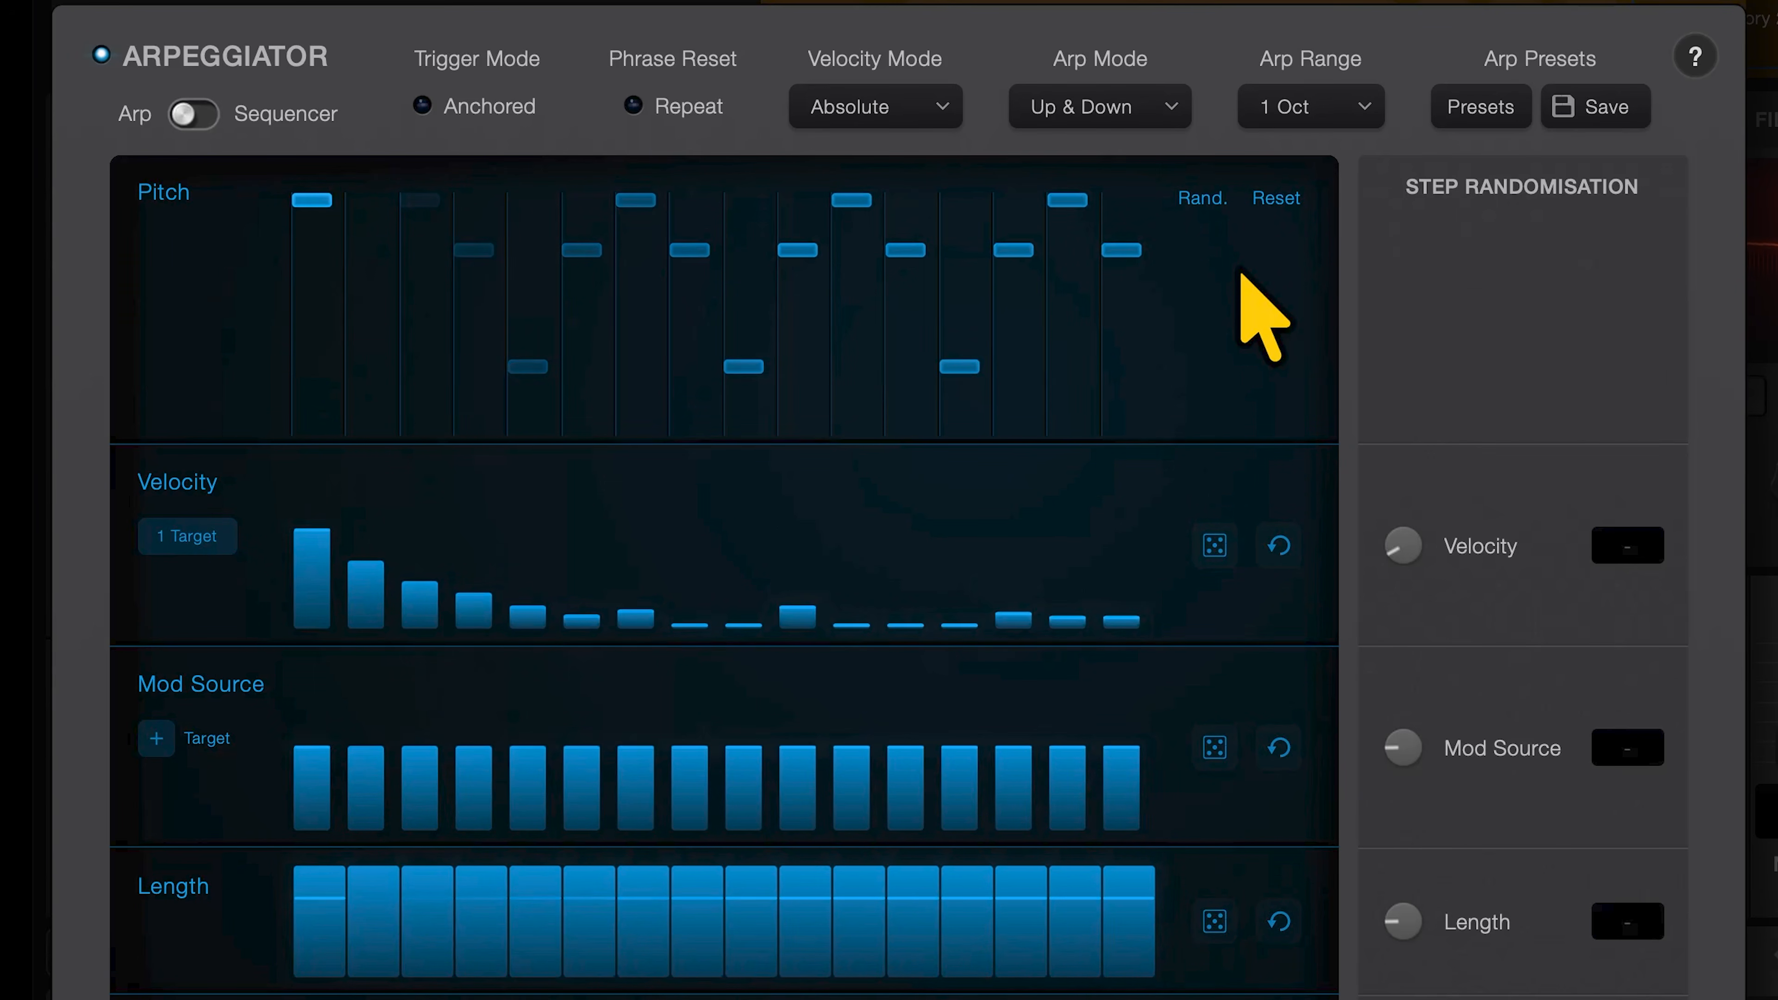
{"action": "left_click", "coordinate": [1164, 112]}
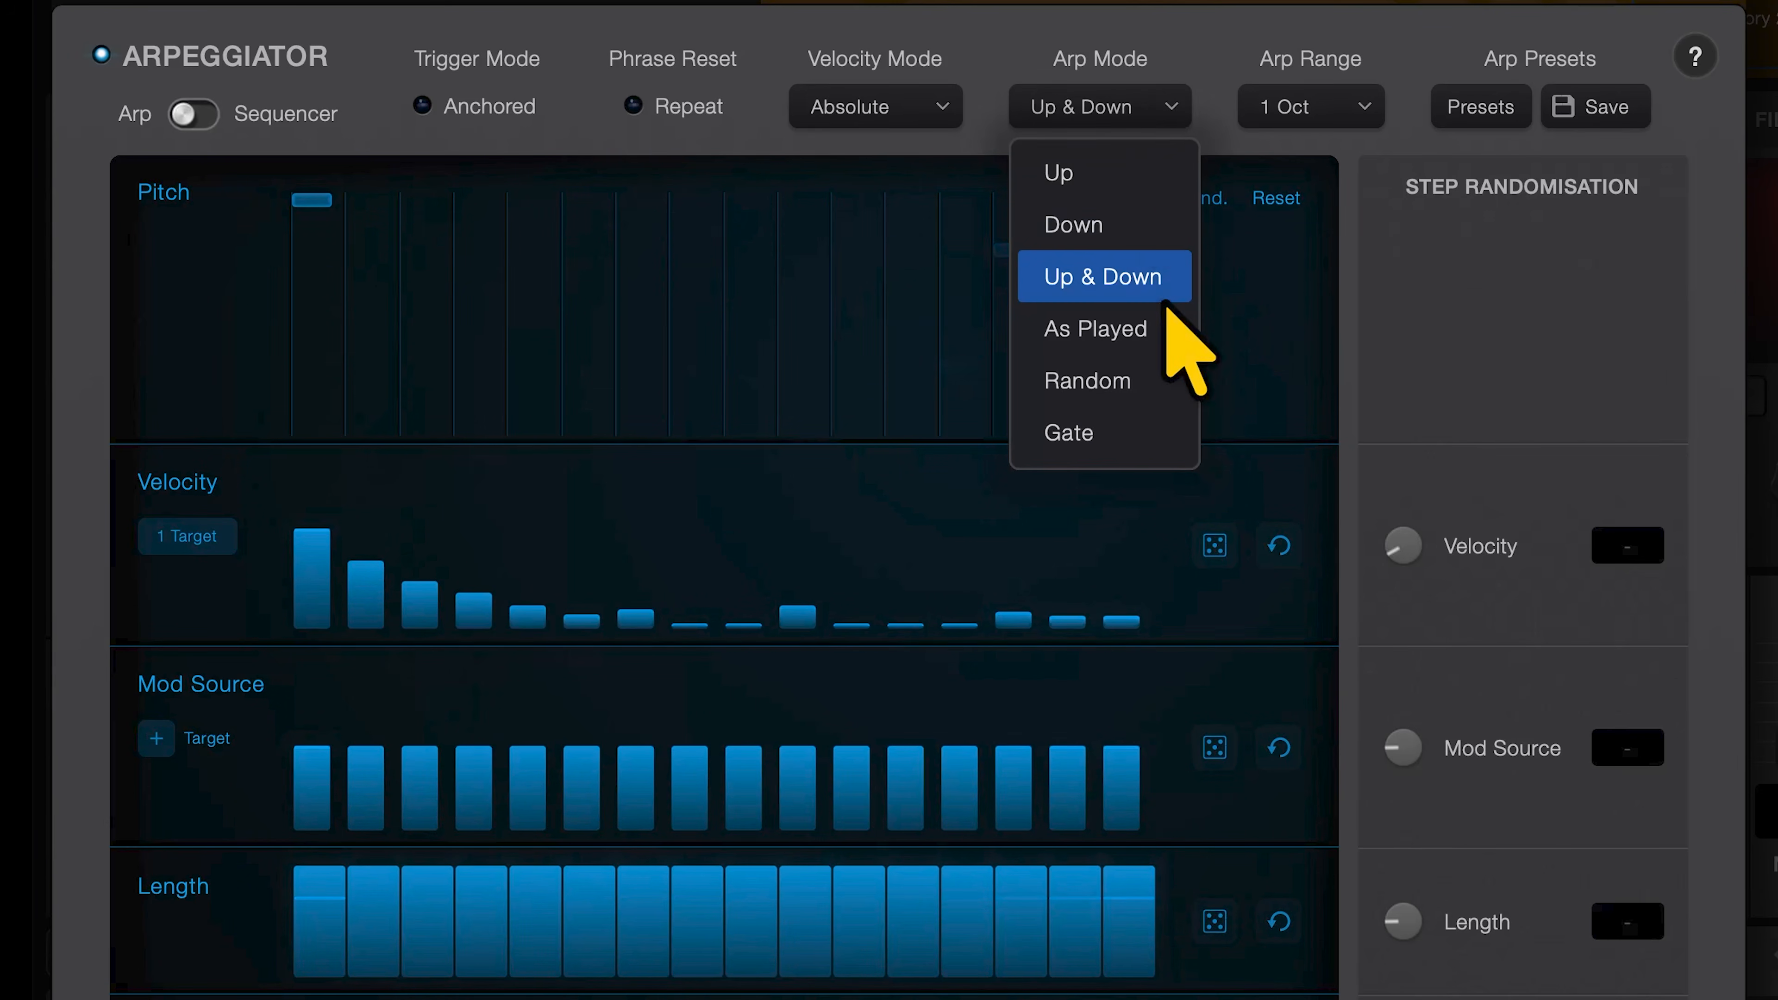
{"action": "left_click", "coordinate": [1154, 333]}
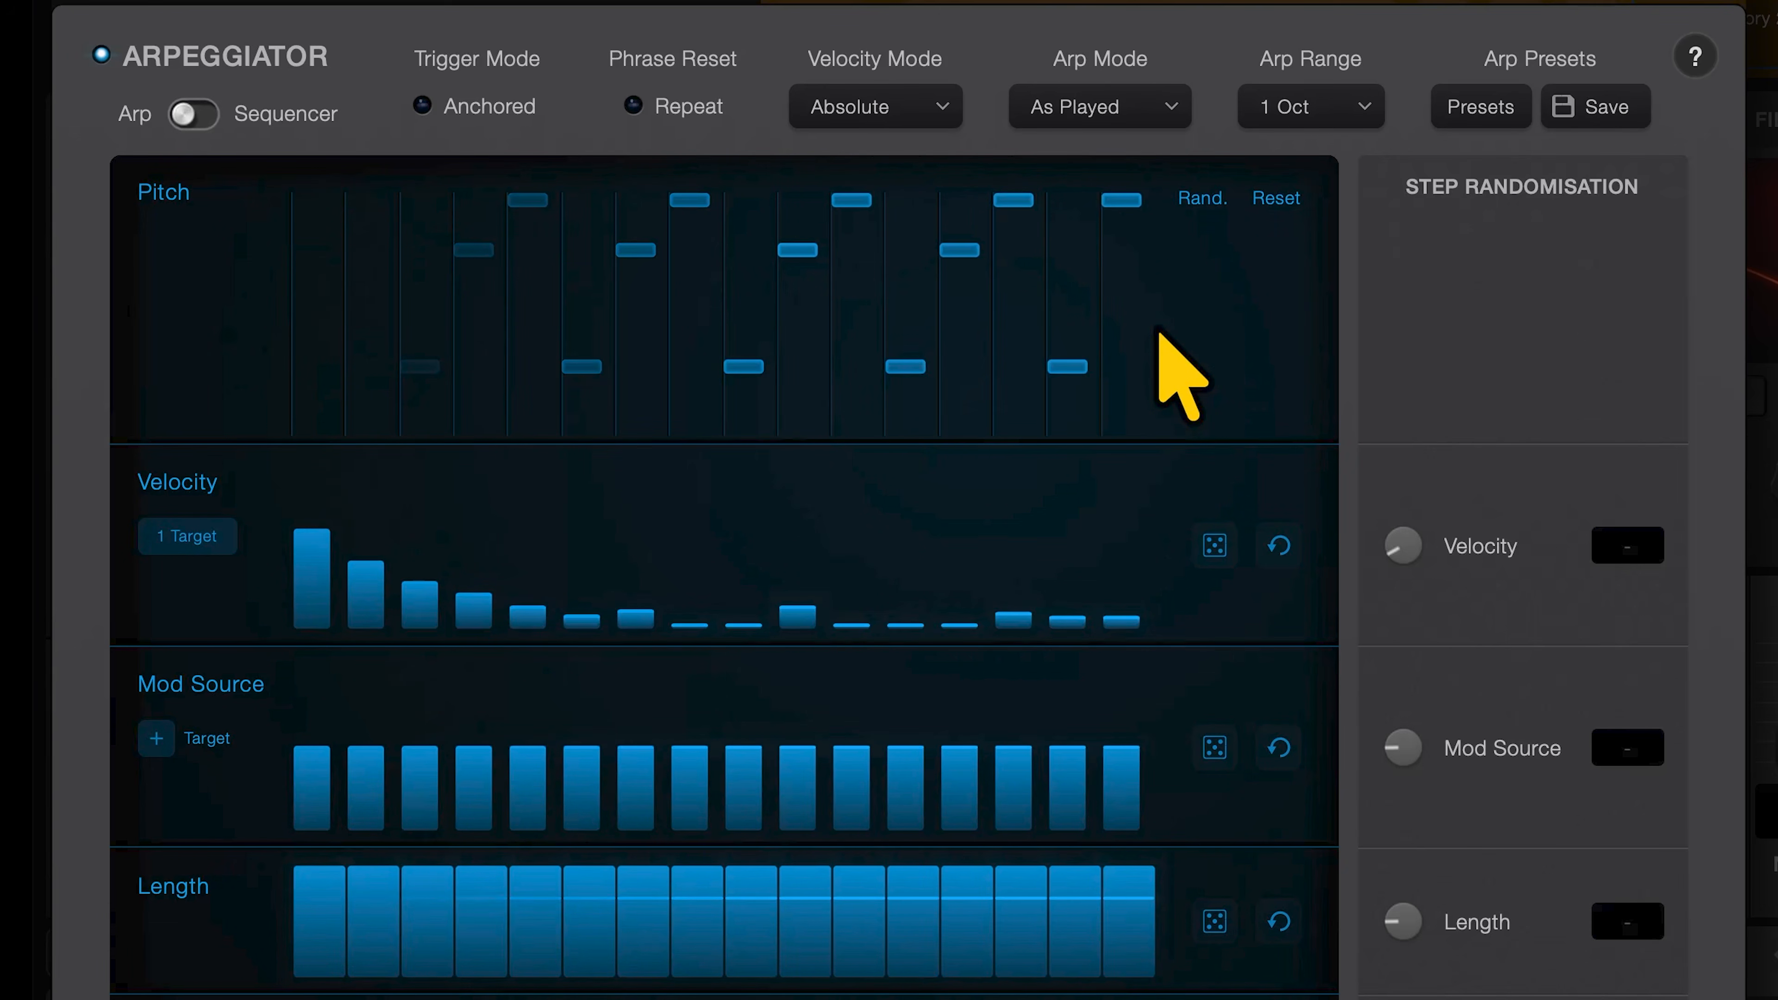
{"action": "left_click", "coordinate": [1155, 112]}
{"action": "left_click", "coordinate": [1157, 378]}
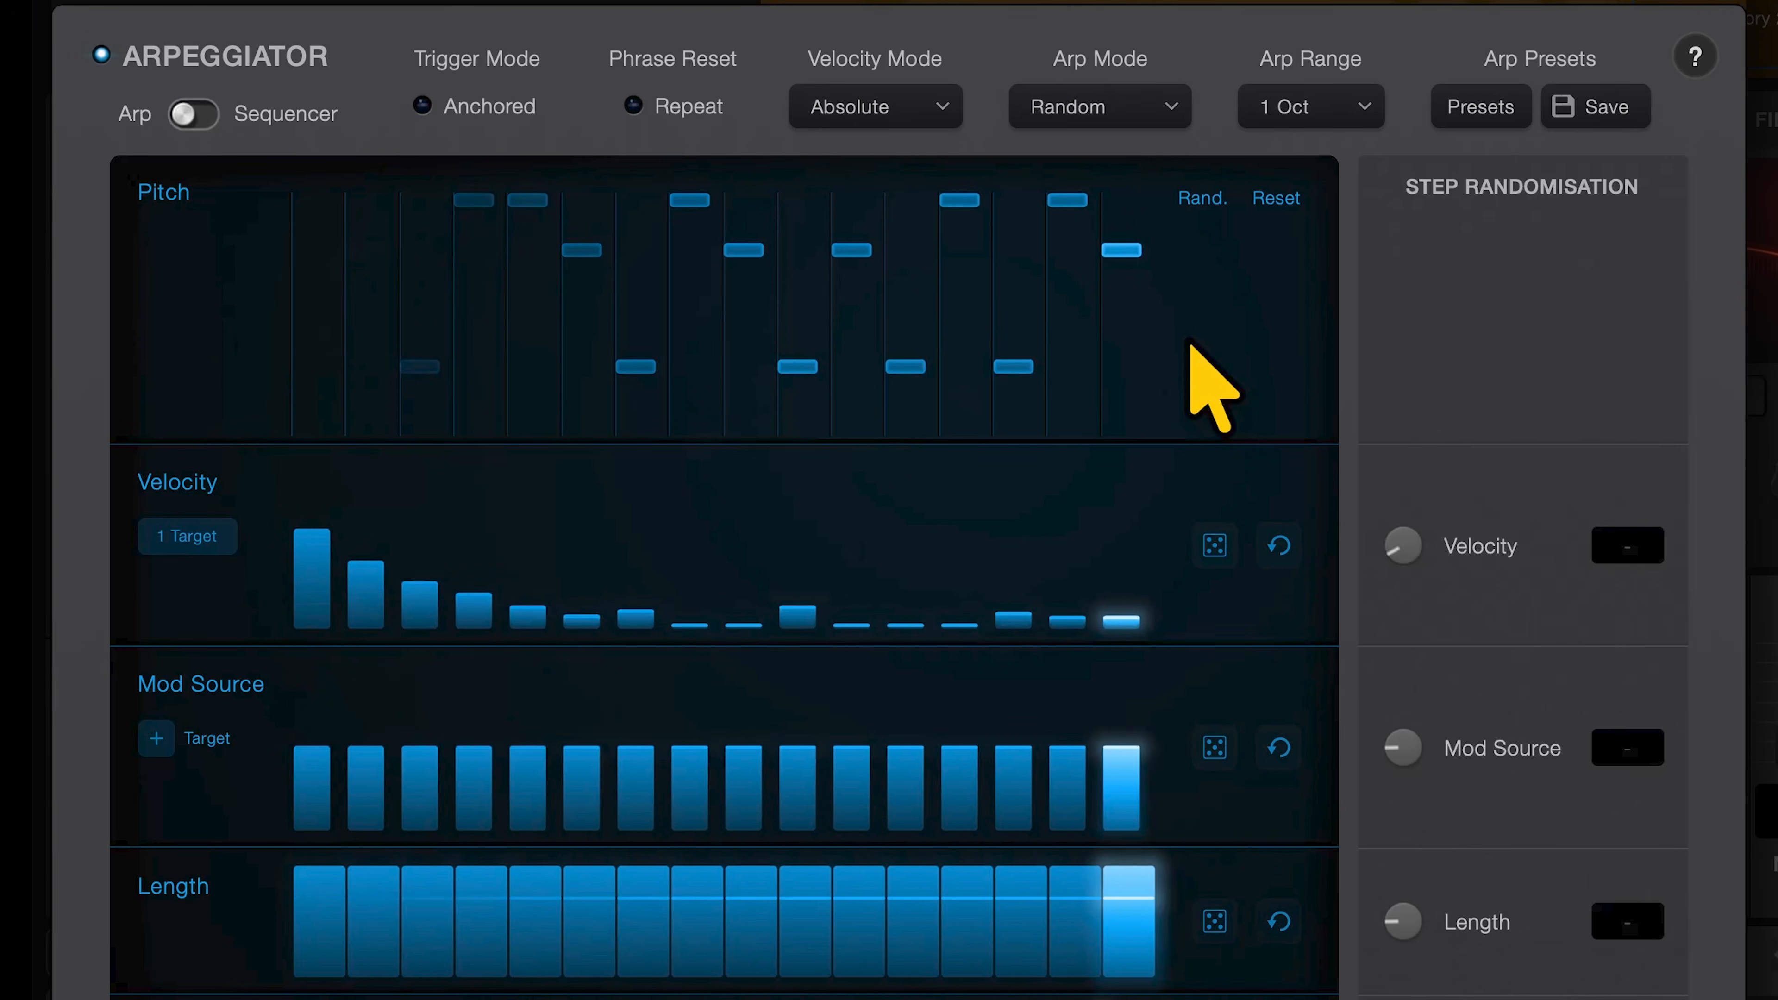
{"action": "left_click", "coordinate": [1152, 112]}
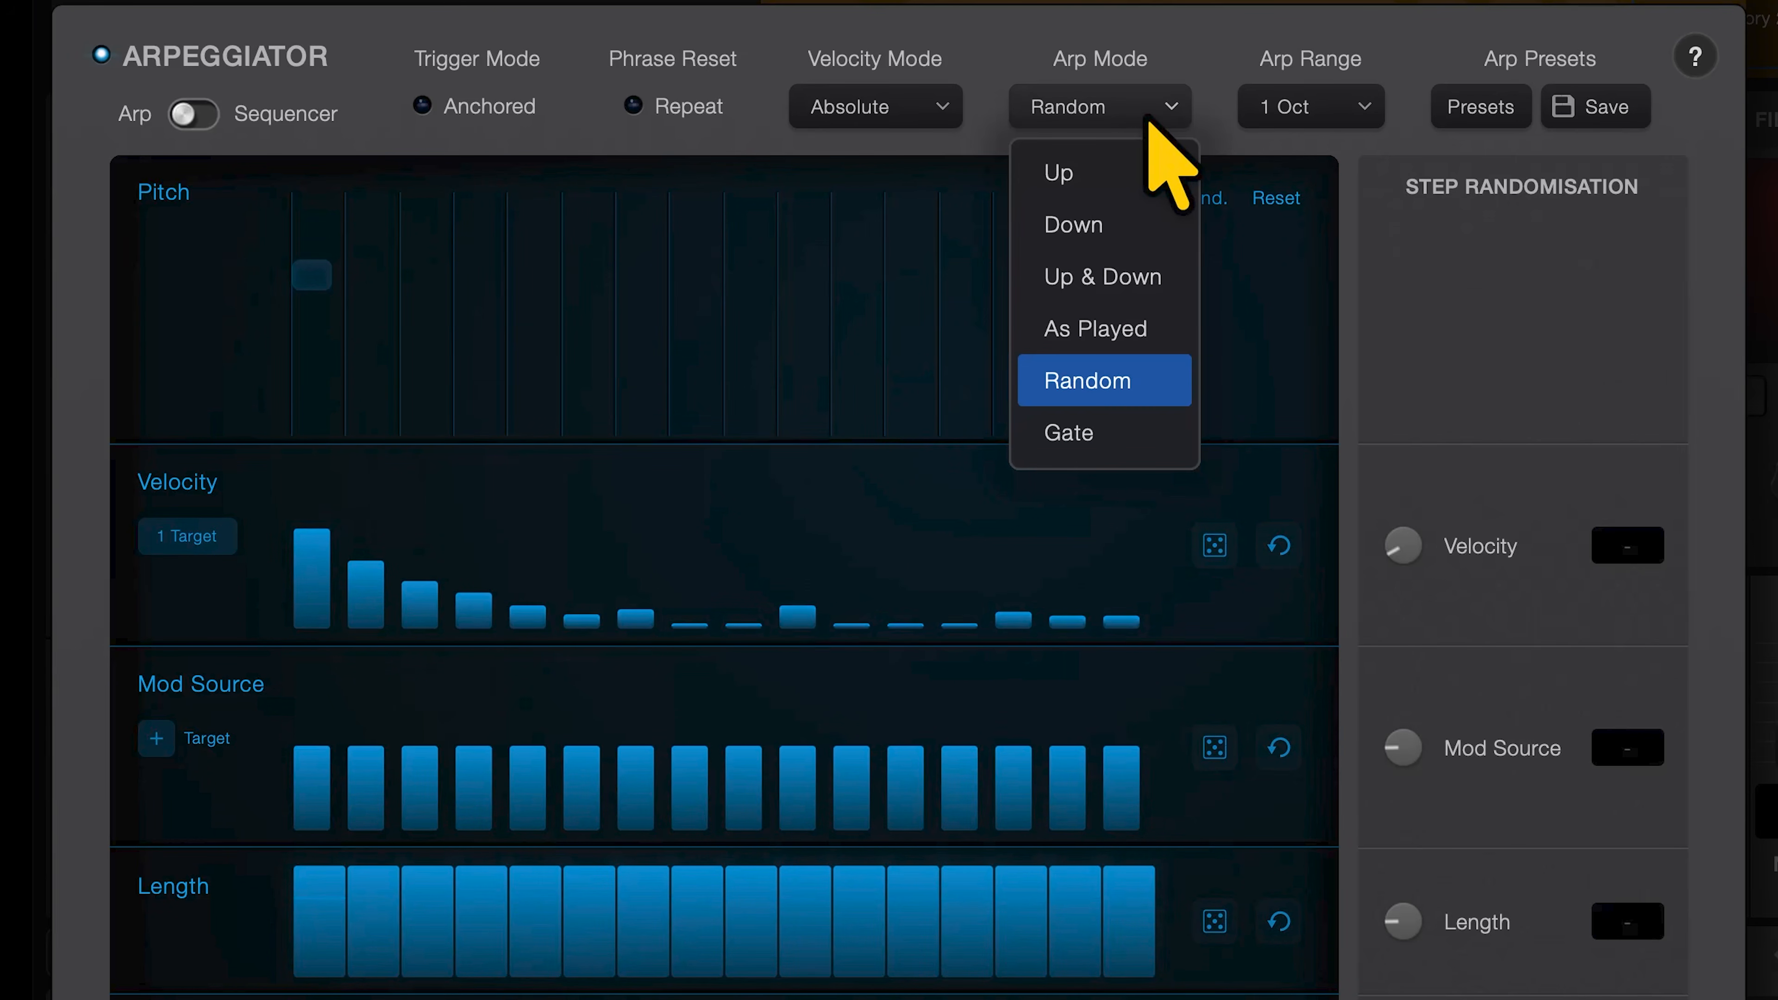
{"action": "left_click", "coordinate": [1176, 431]}
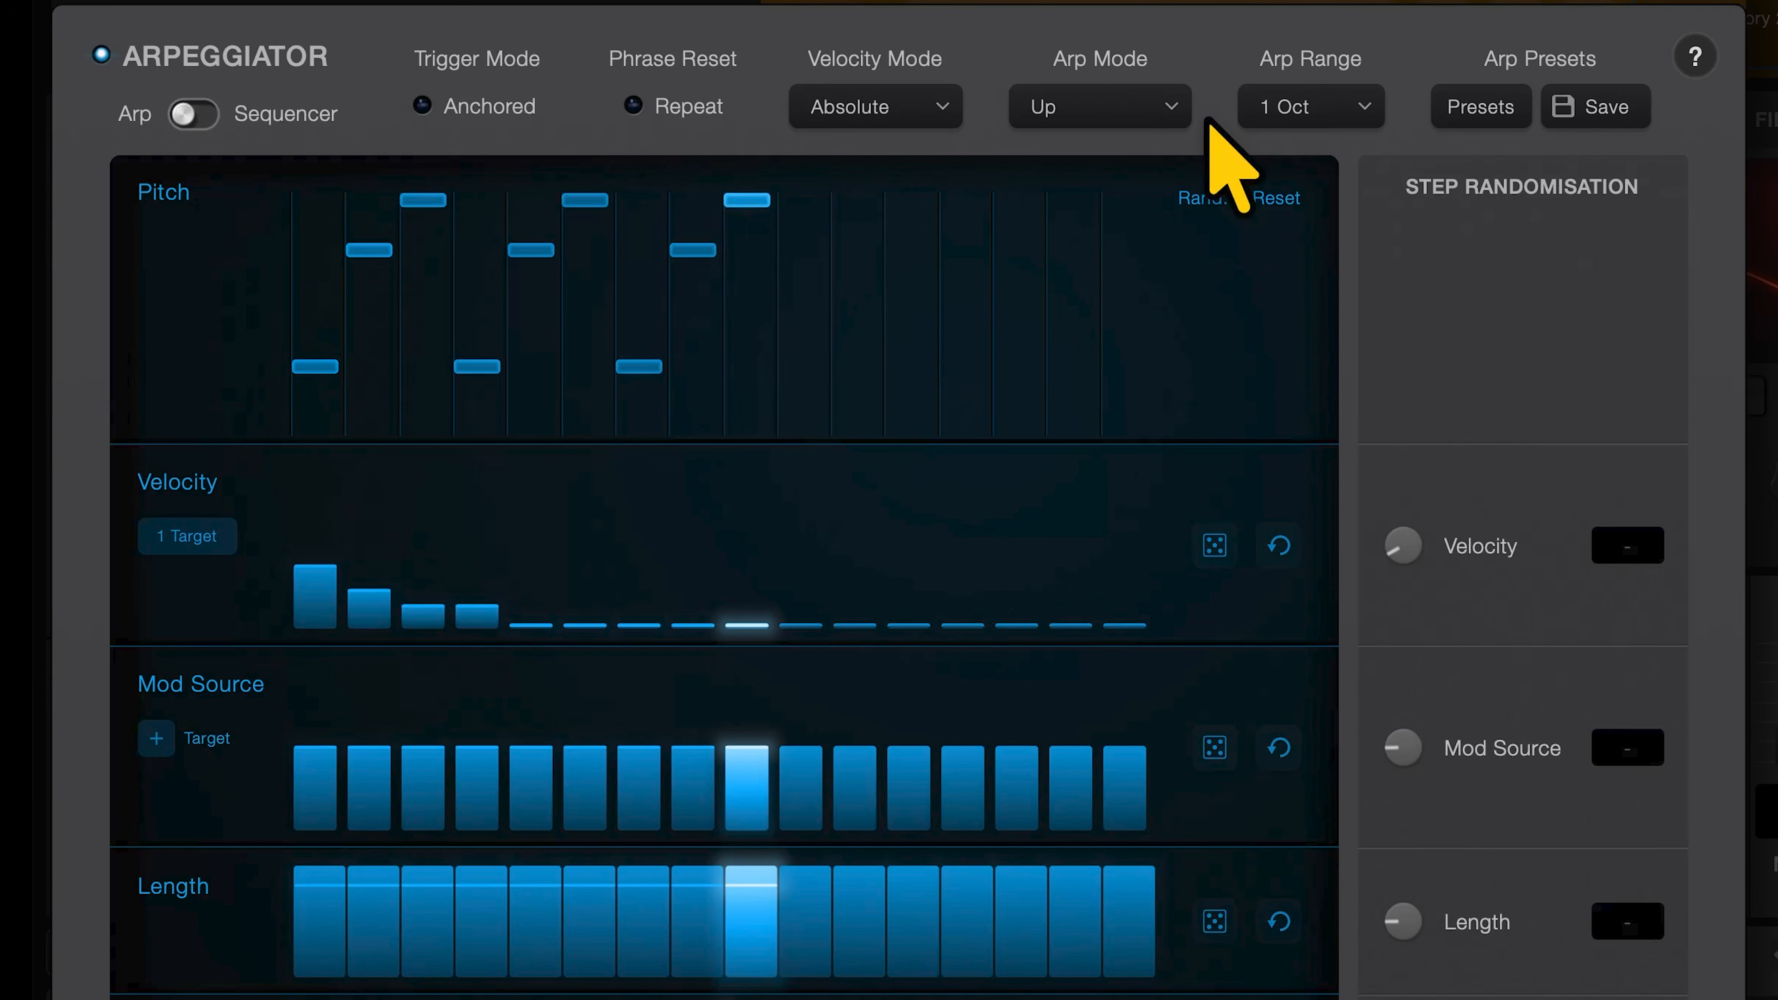
Extend the arp range through 2, 3 and 4 octaves, and open the arpeggiator presets.
{"action": "left_click", "coordinate": [1272, 109]}
{"action": "left_click", "coordinate": [1297, 220]}
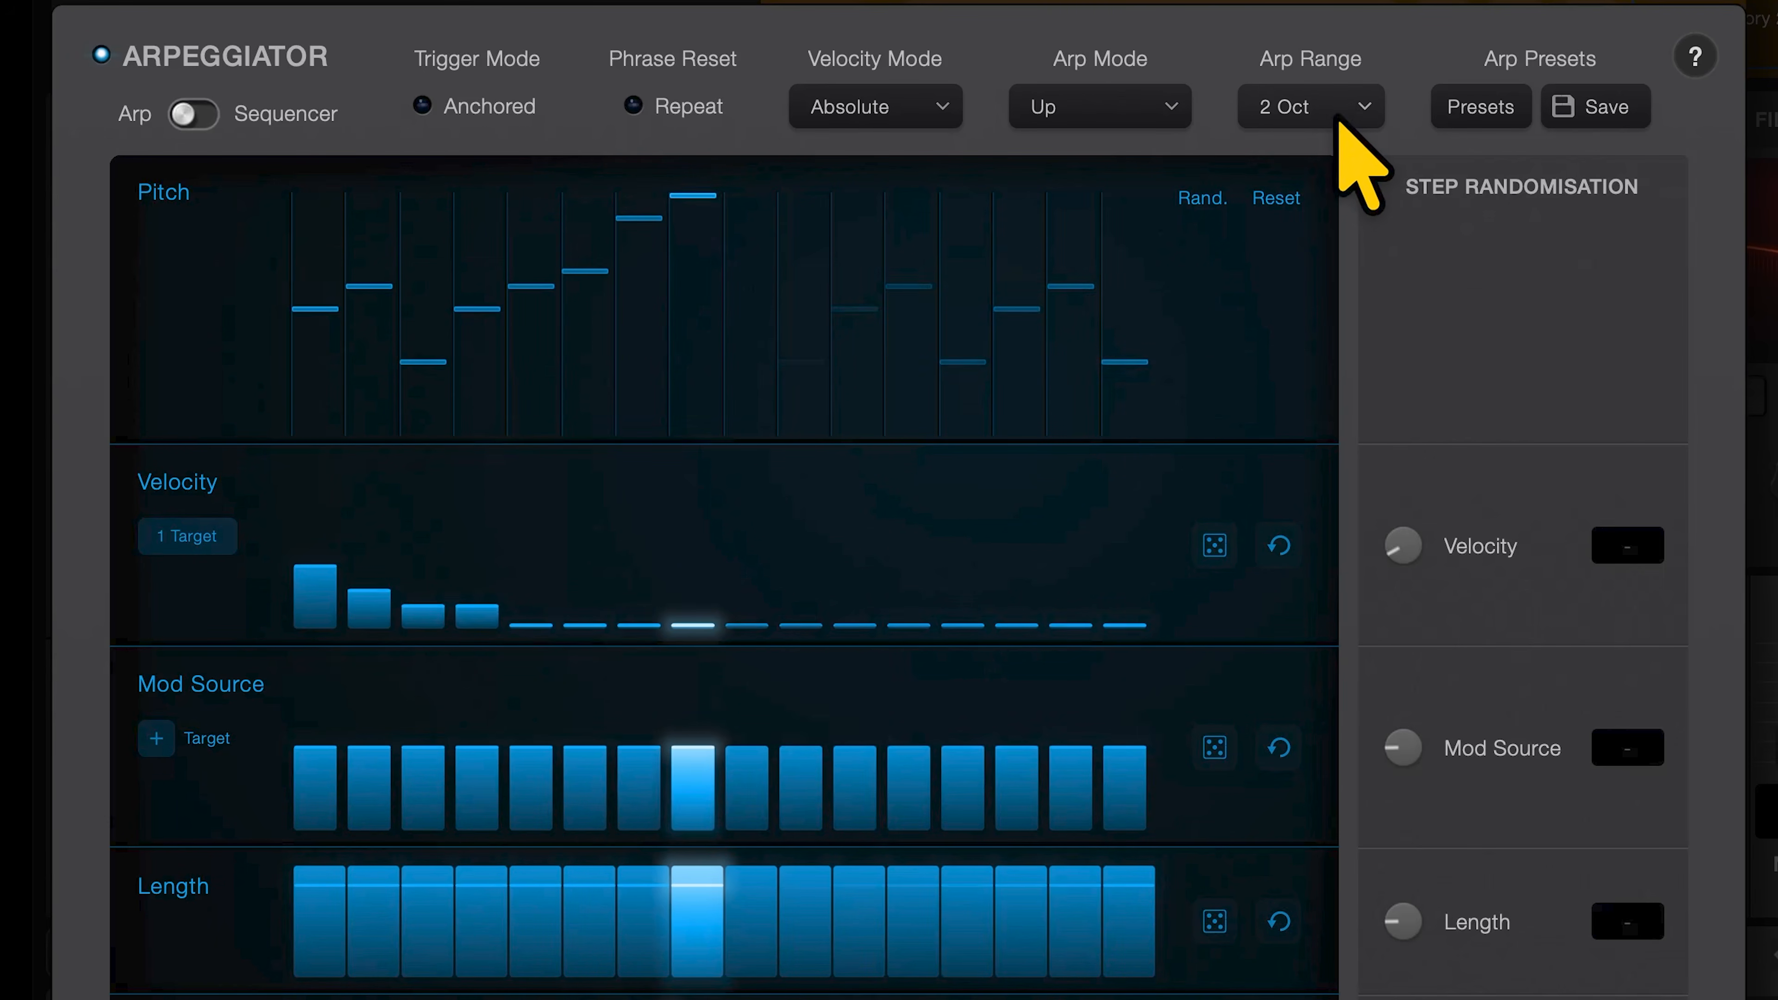
{"action": "left_click", "coordinate": [1355, 112]}
{"action": "left_click", "coordinate": [1353, 276]}
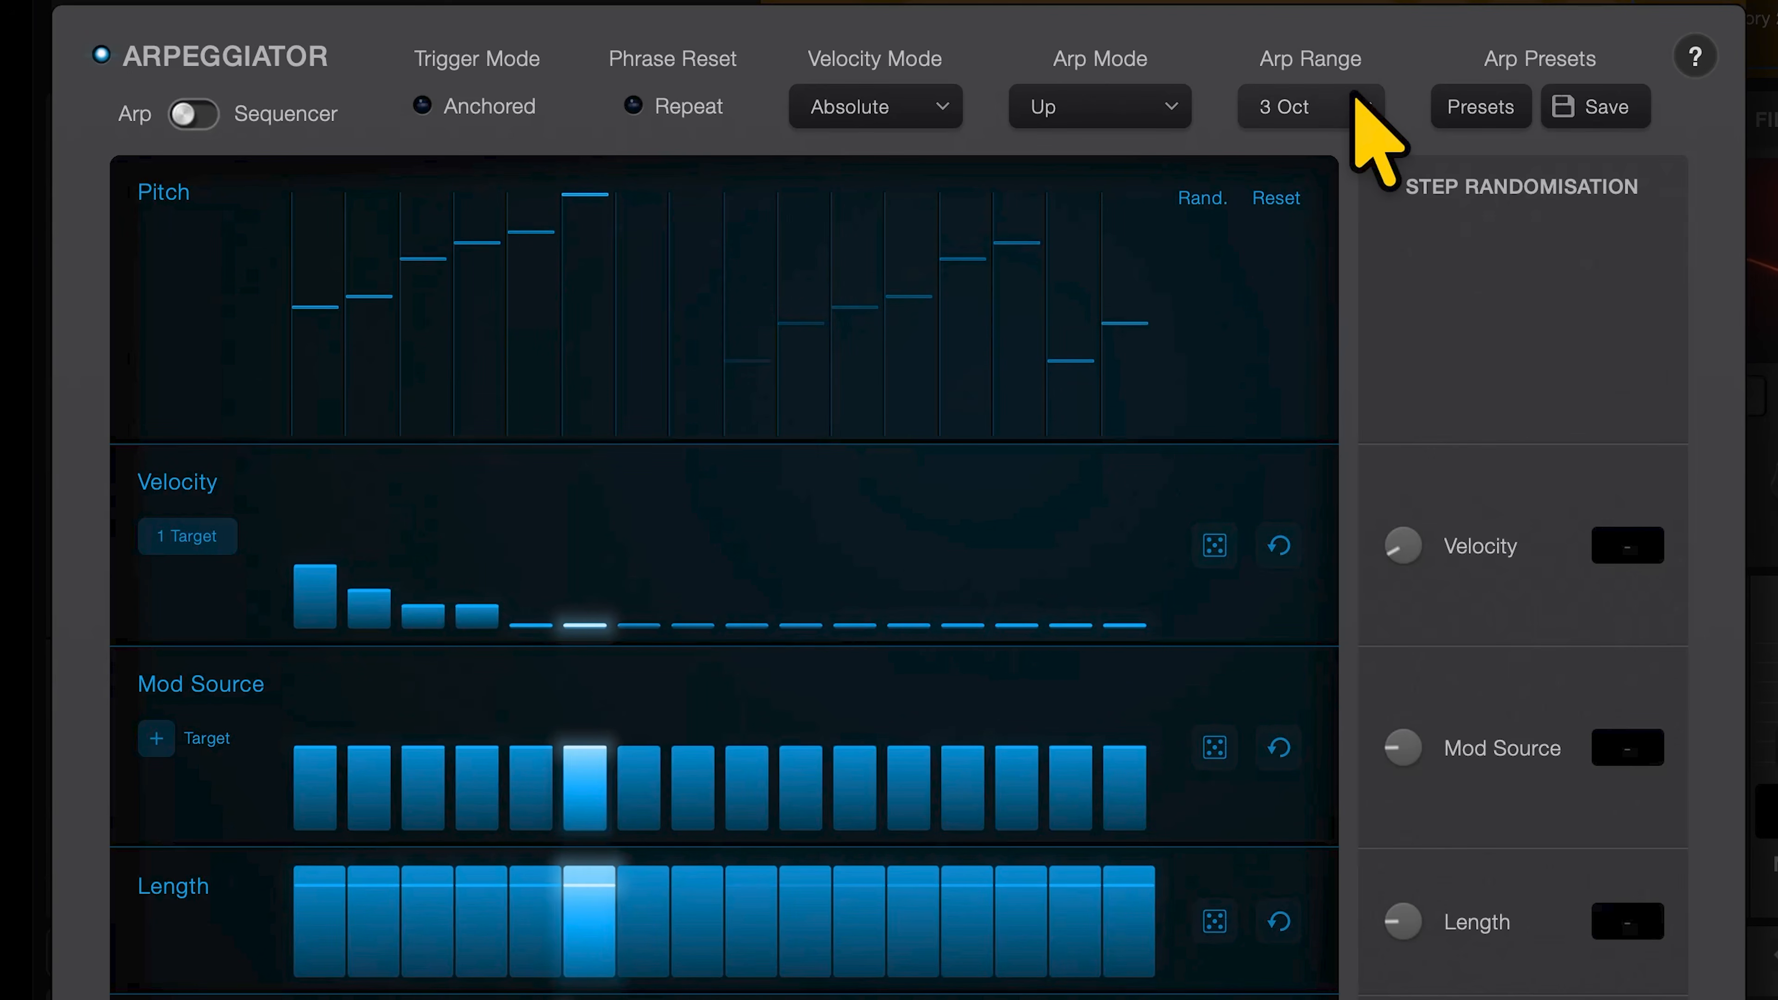
{"action": "left_click", "coordinate": [1355, 108]}
{"action": "left_click", "coordinate": [1342, 322]}
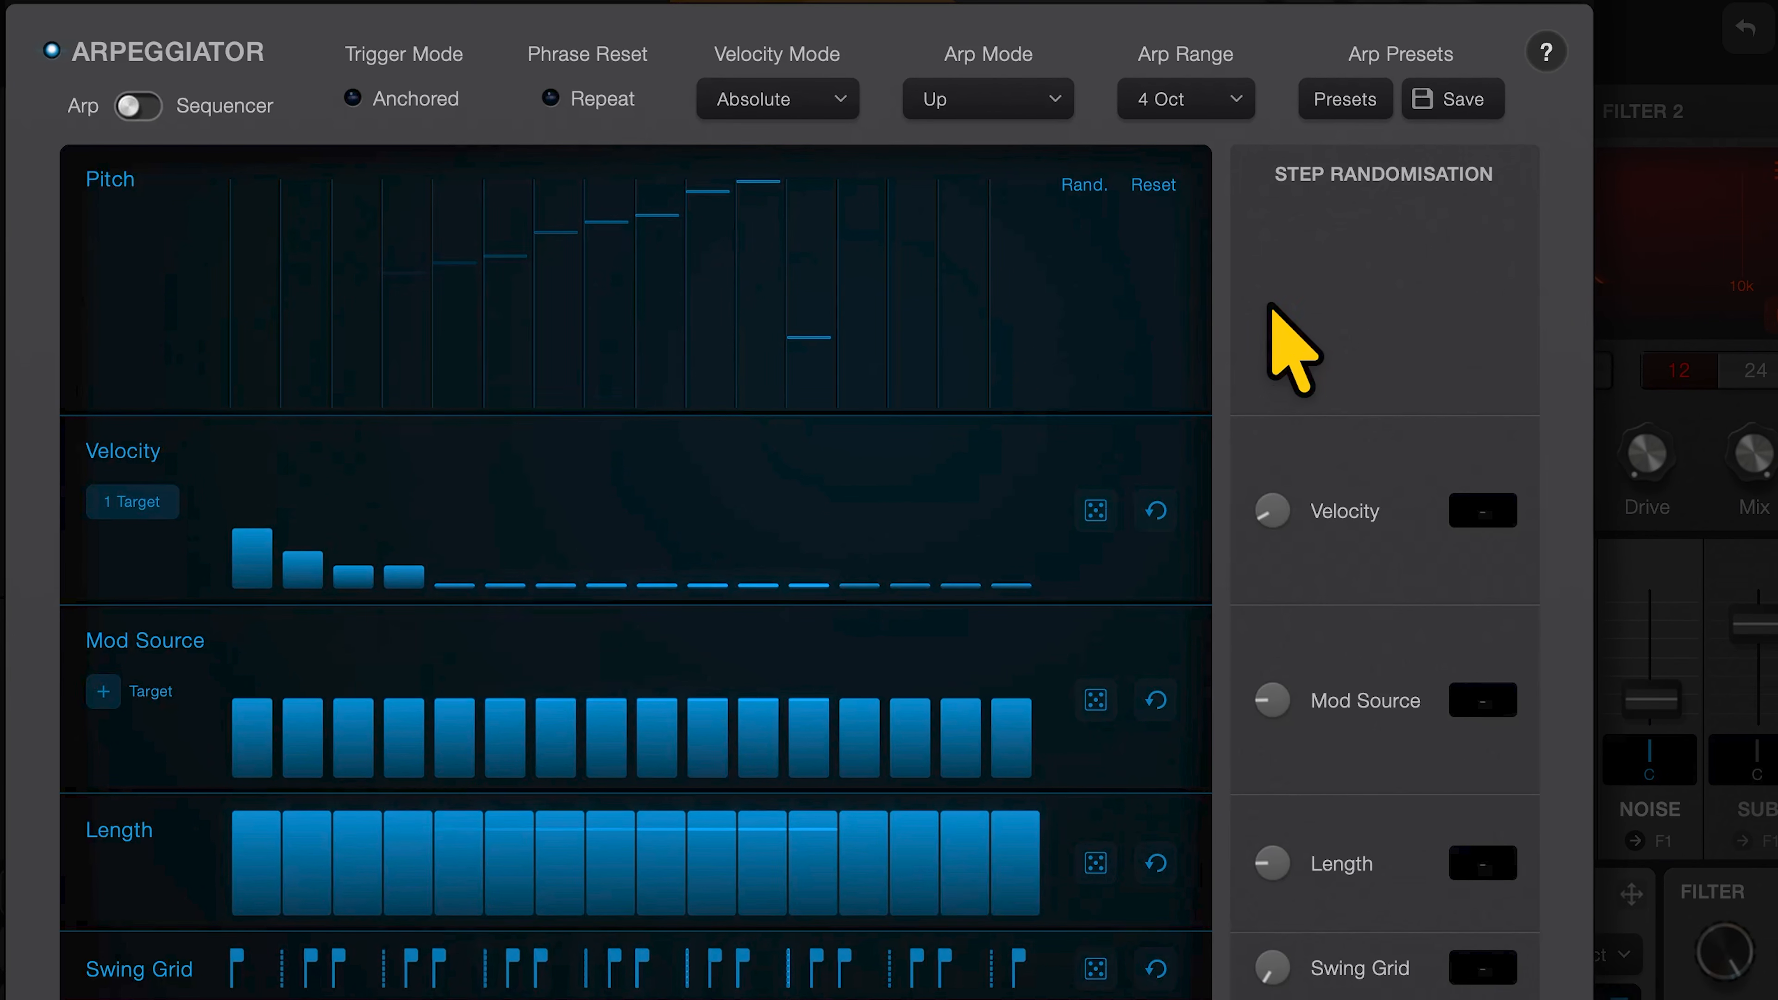
{"action": "left_click", "coordinate": [1347, 99]}
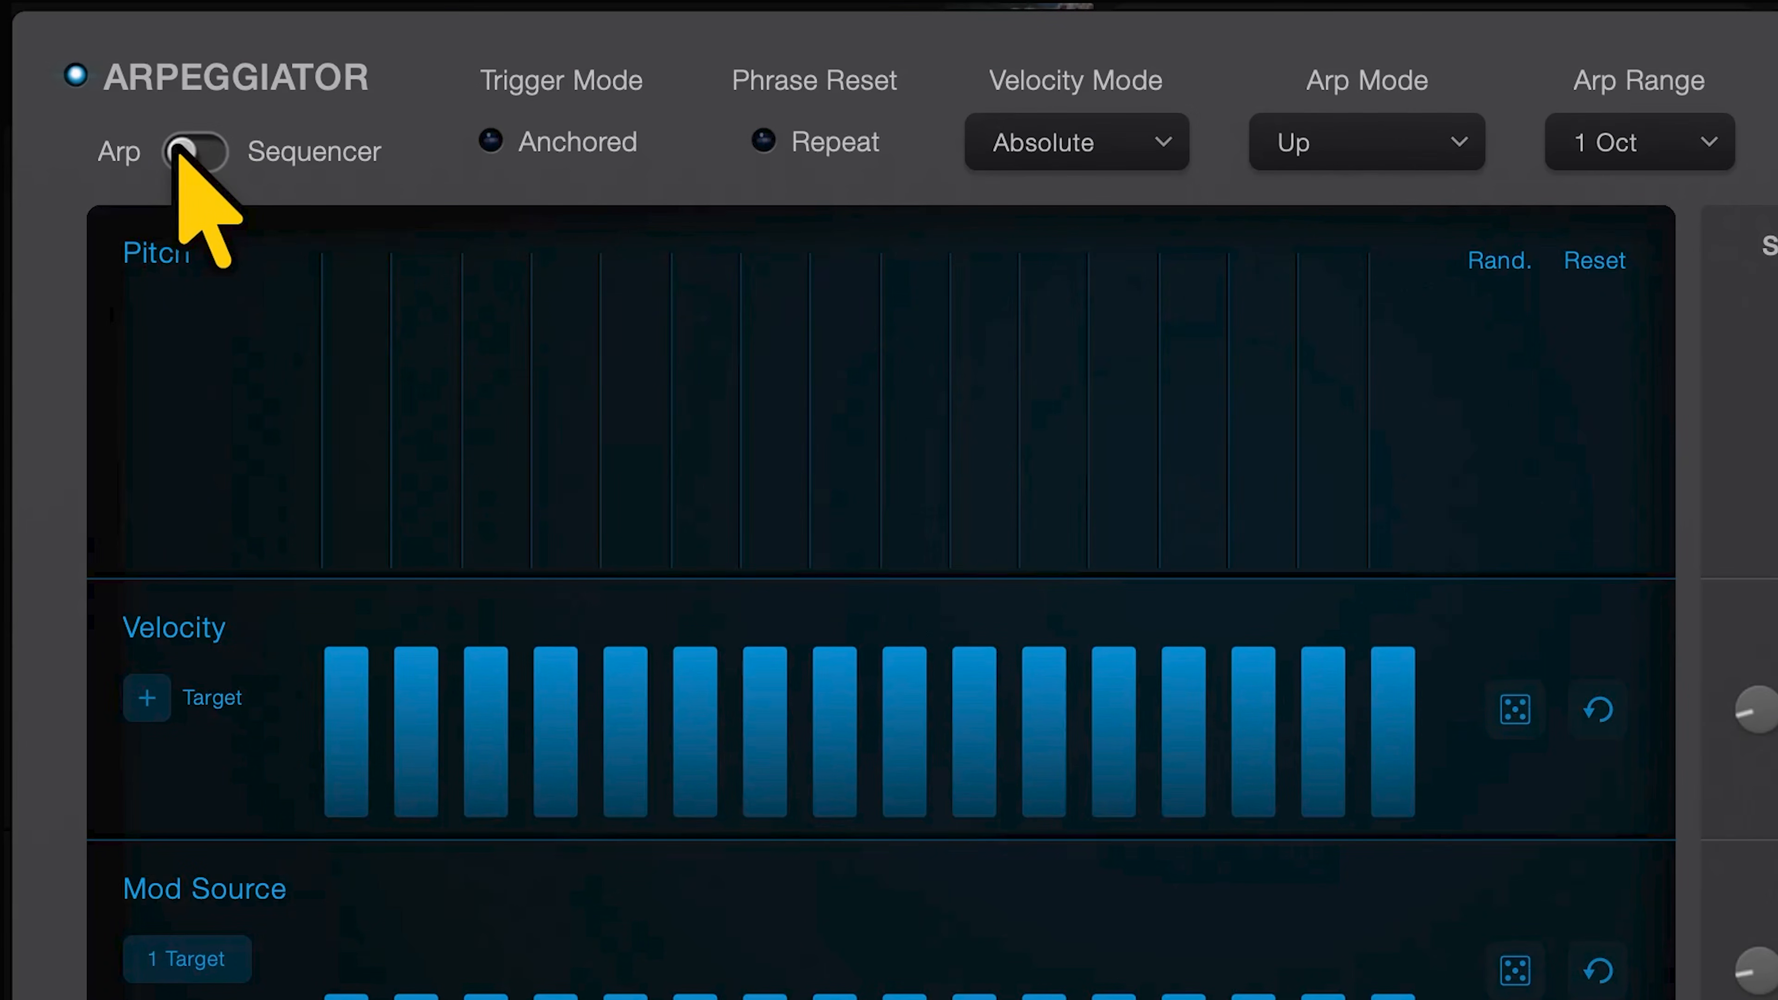
Switch from Arp to Sequencer mode and set step pitches: -2 on steps 1 and 7, -12 on steps 13 and 14, 3 on step 15.
{"action": "left_click", "coordinate": [186, 151]}
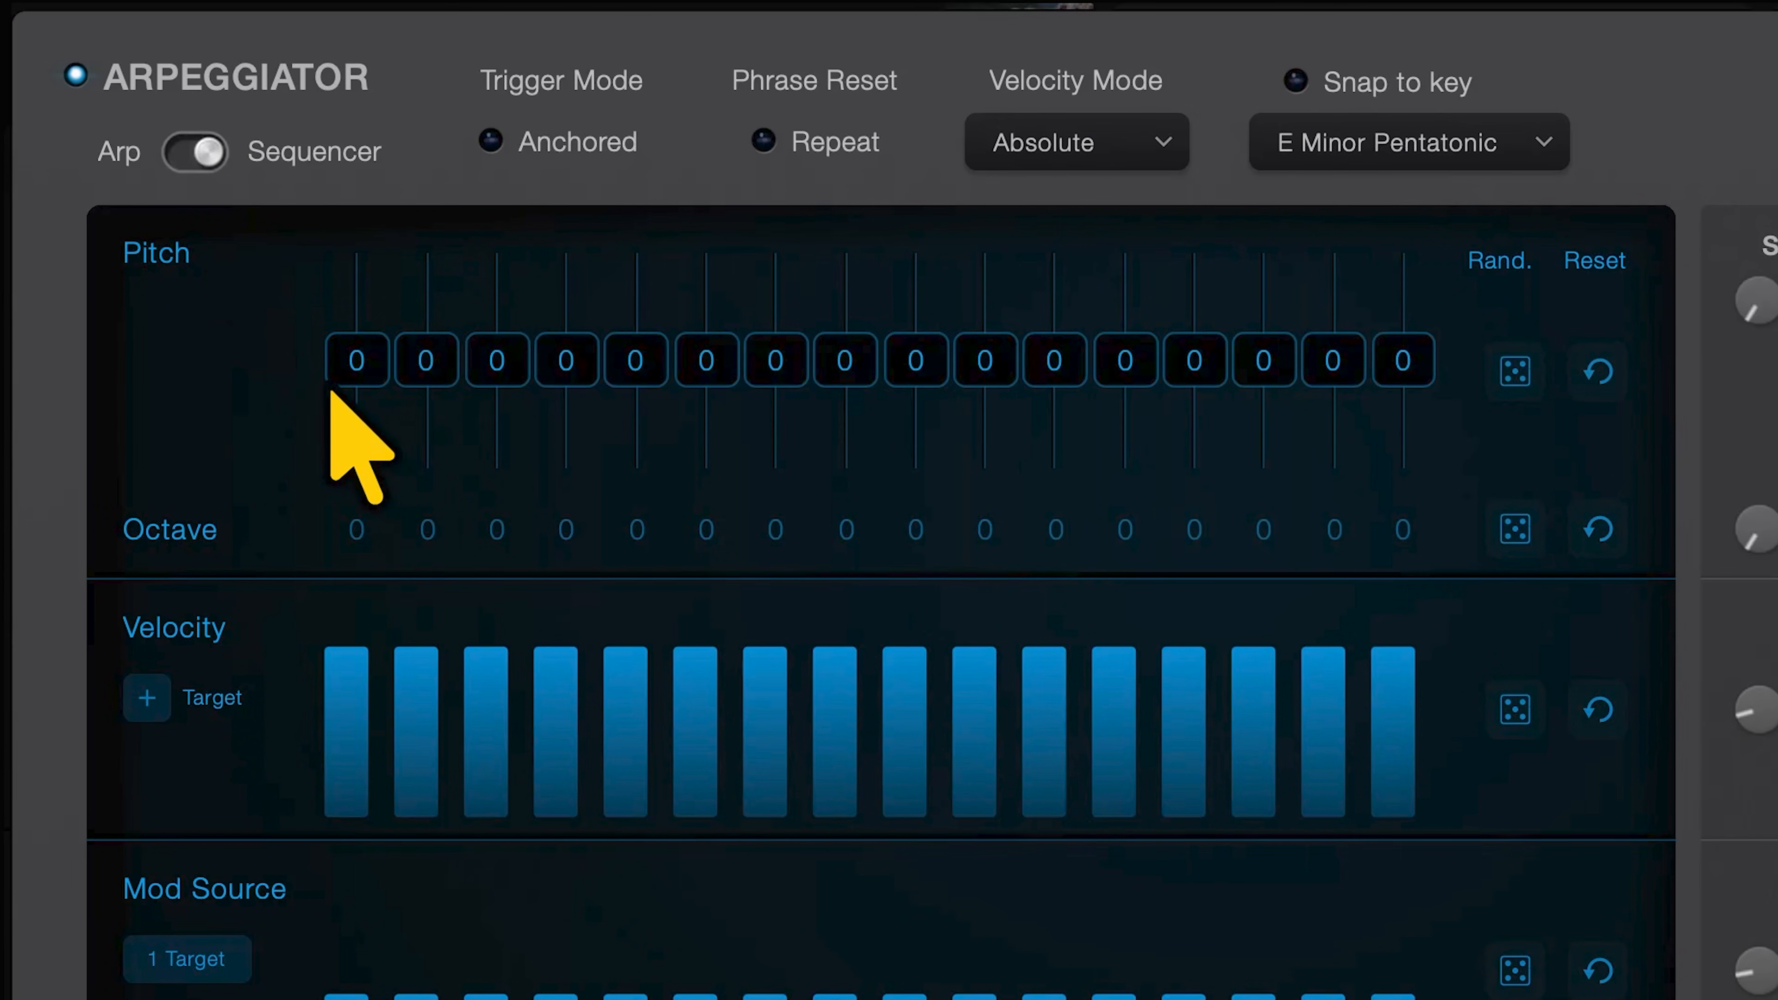
{"action": "left_click_drag", "start_coordinate": [339, 366], "coordinate": [348, 376]}
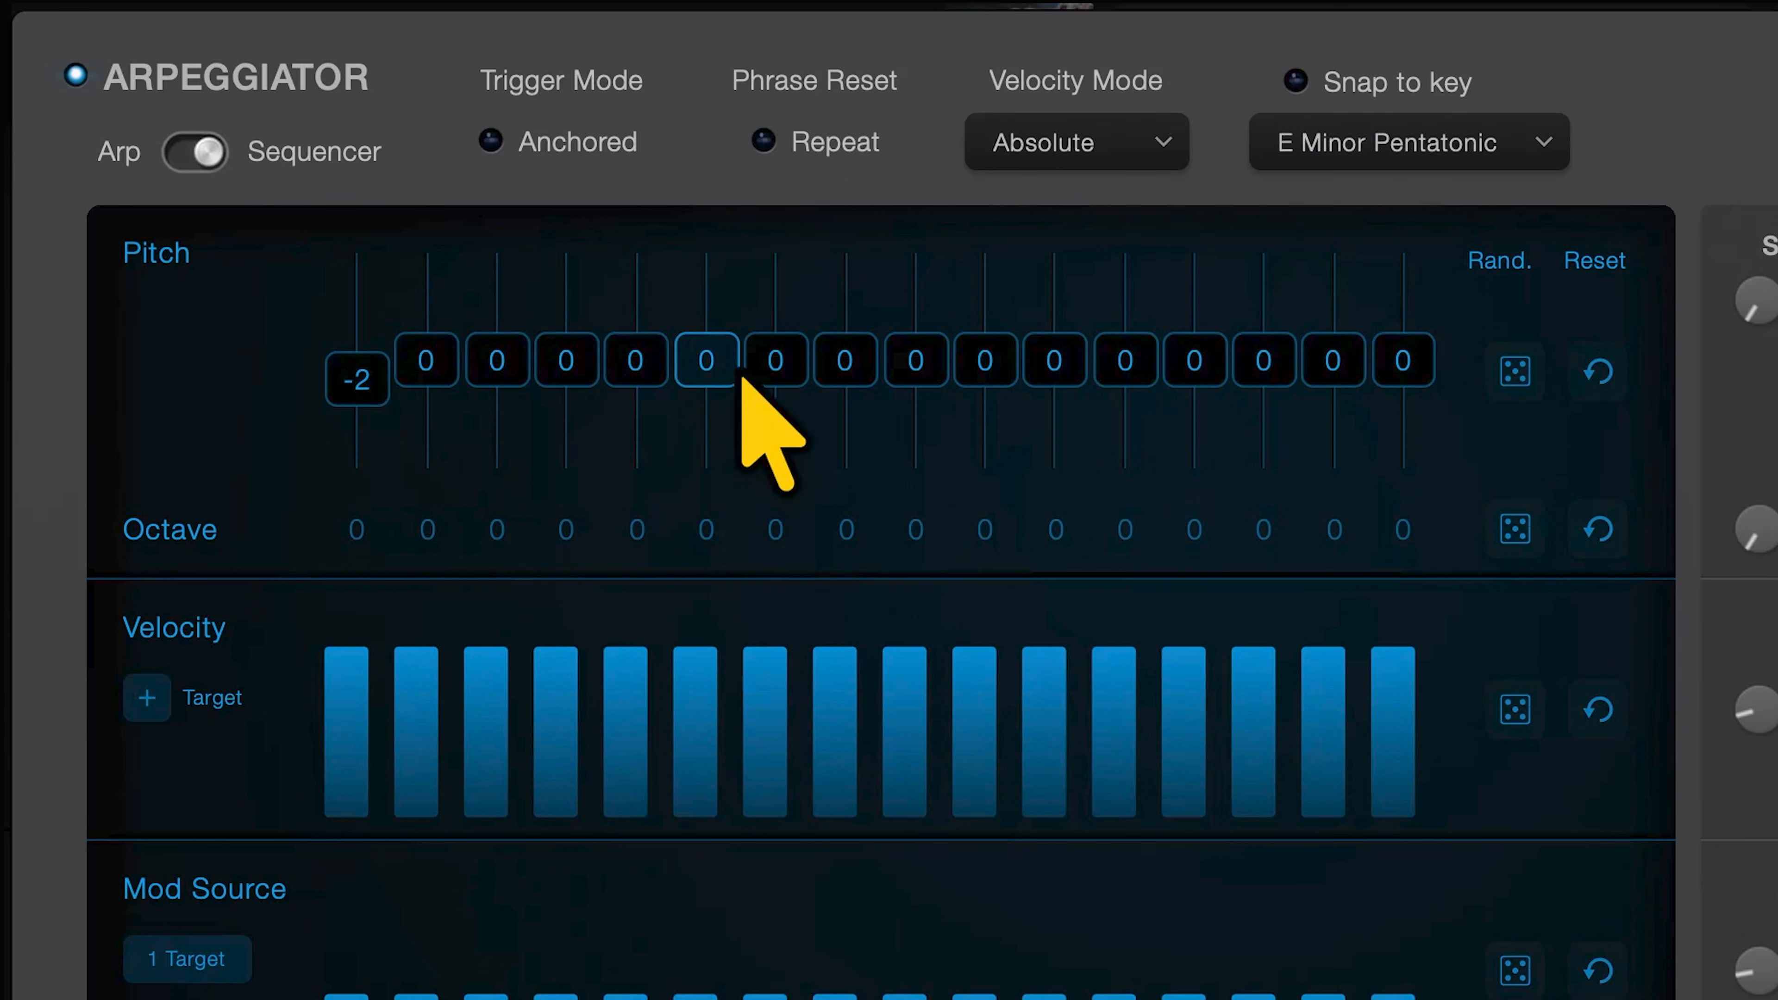
{"action": "left_click_drag", "start_coordinate": [756, 365], "coordinate": [757, 366]}
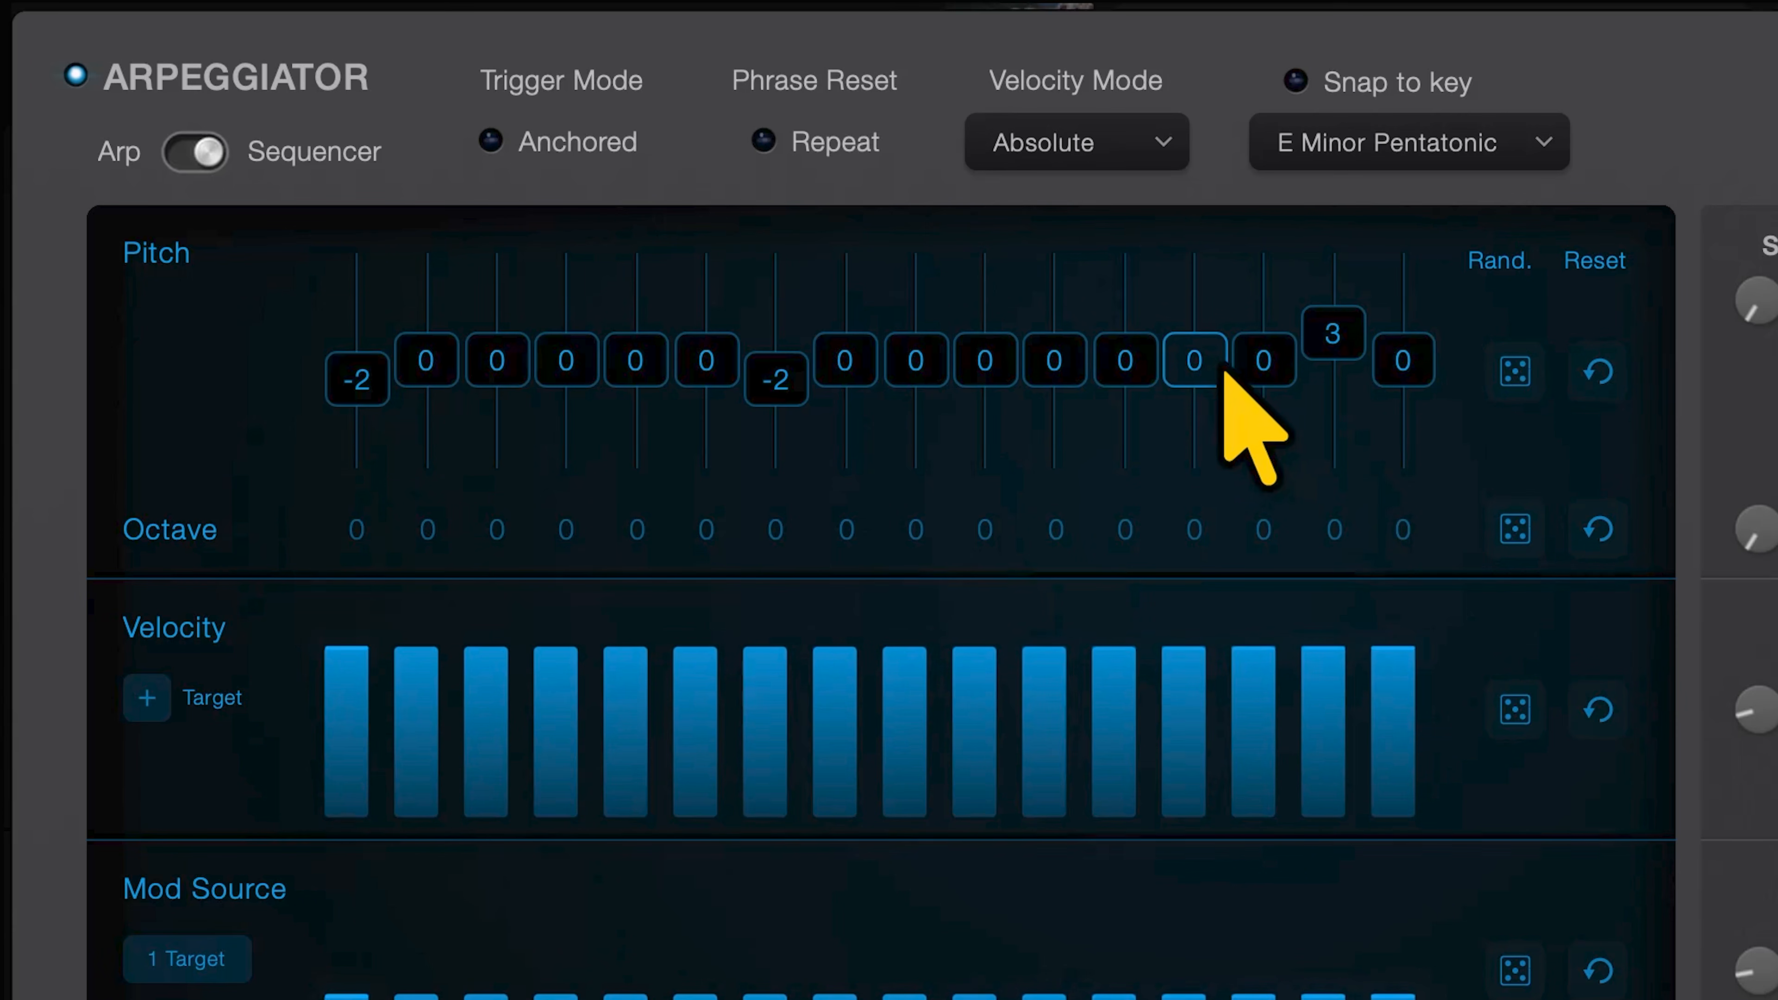
{"action": "left_click_drag", "start_coordinate": [1195, 451], "coordinate": [1195, 468]}
{"action": "left_click_drag", "start_coordinate": [1262, 399], "coordinate": [1264, 436]}
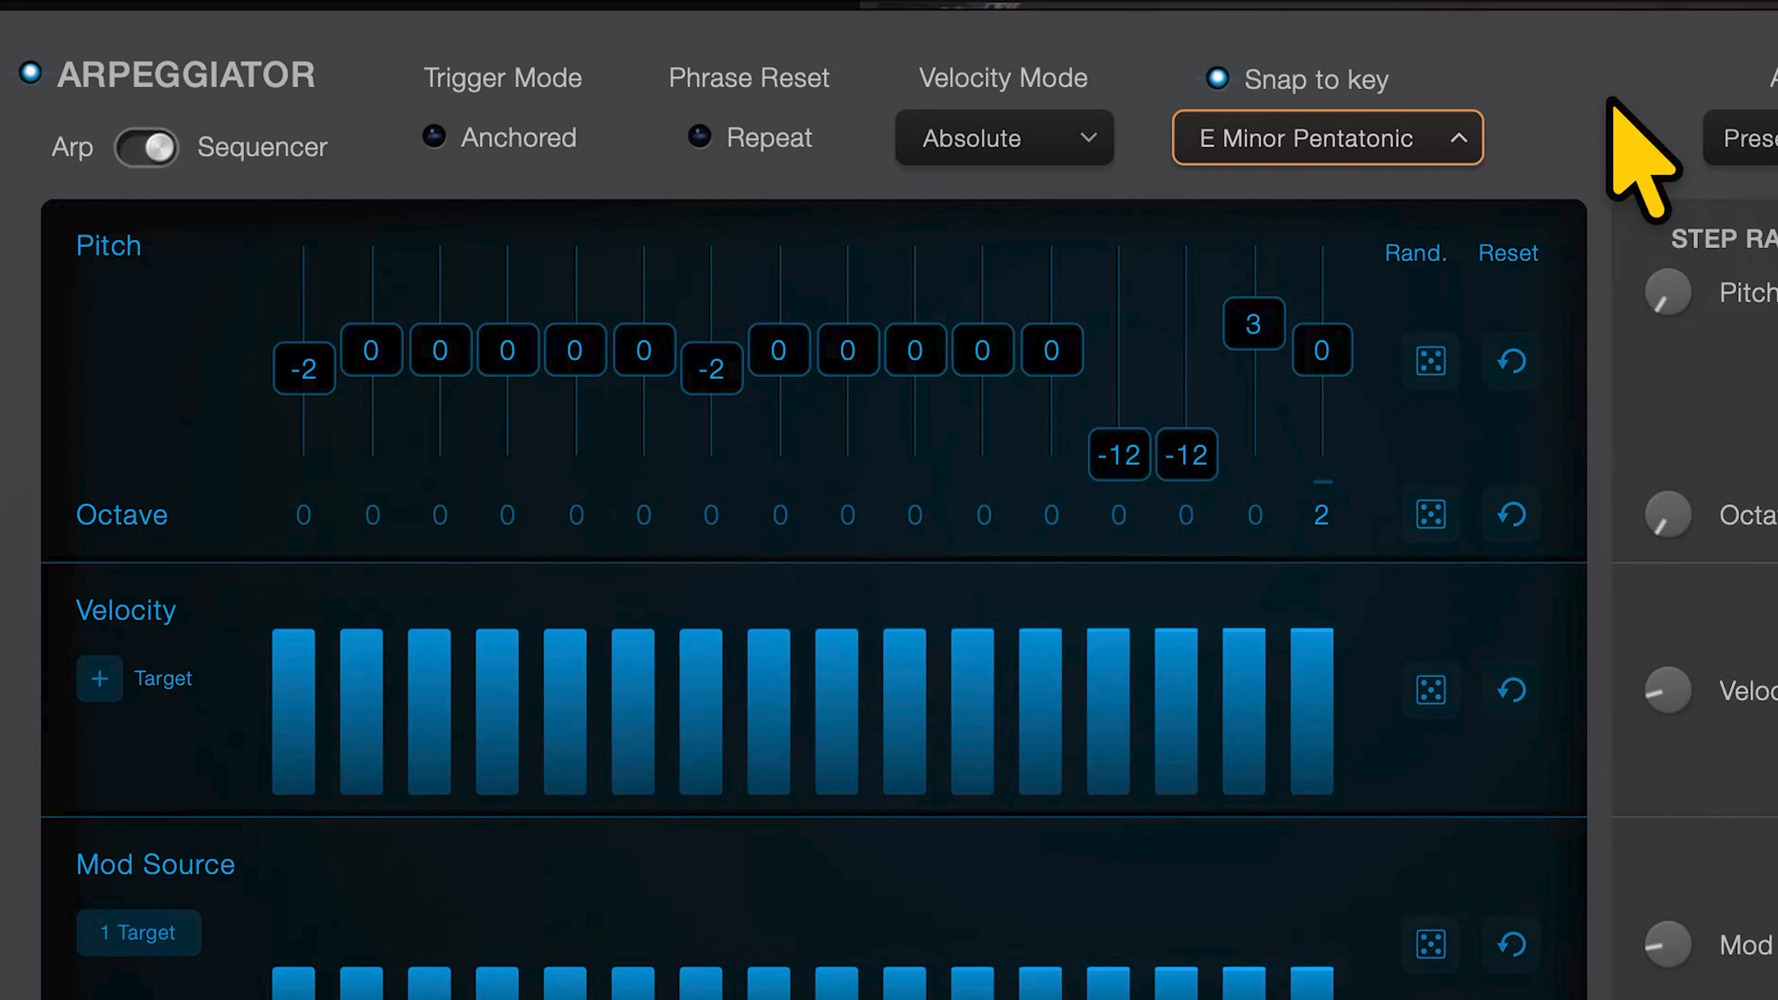
Review the scales available for Snap to key, choose Minor Pentatonic in E, and close the key settings.
{"action": "left_click", "coordinate": [1407, 138]}
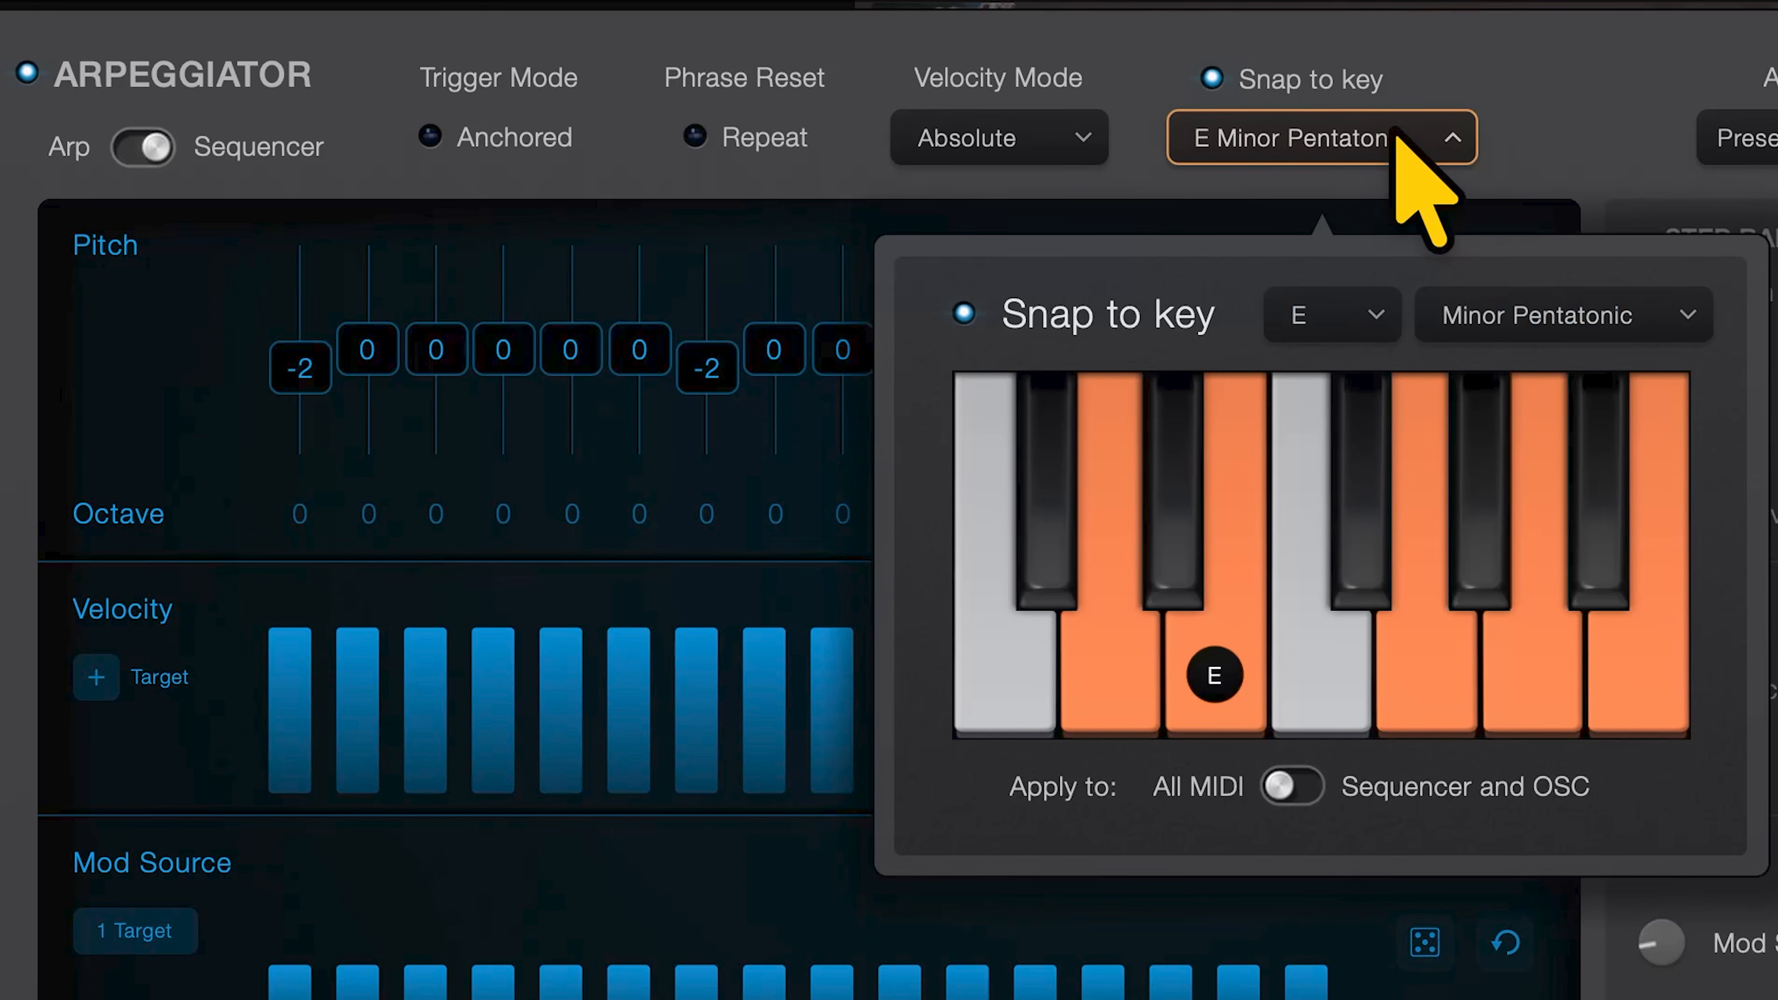
{"action": "left_click", "coordinate": [1593, 308]}
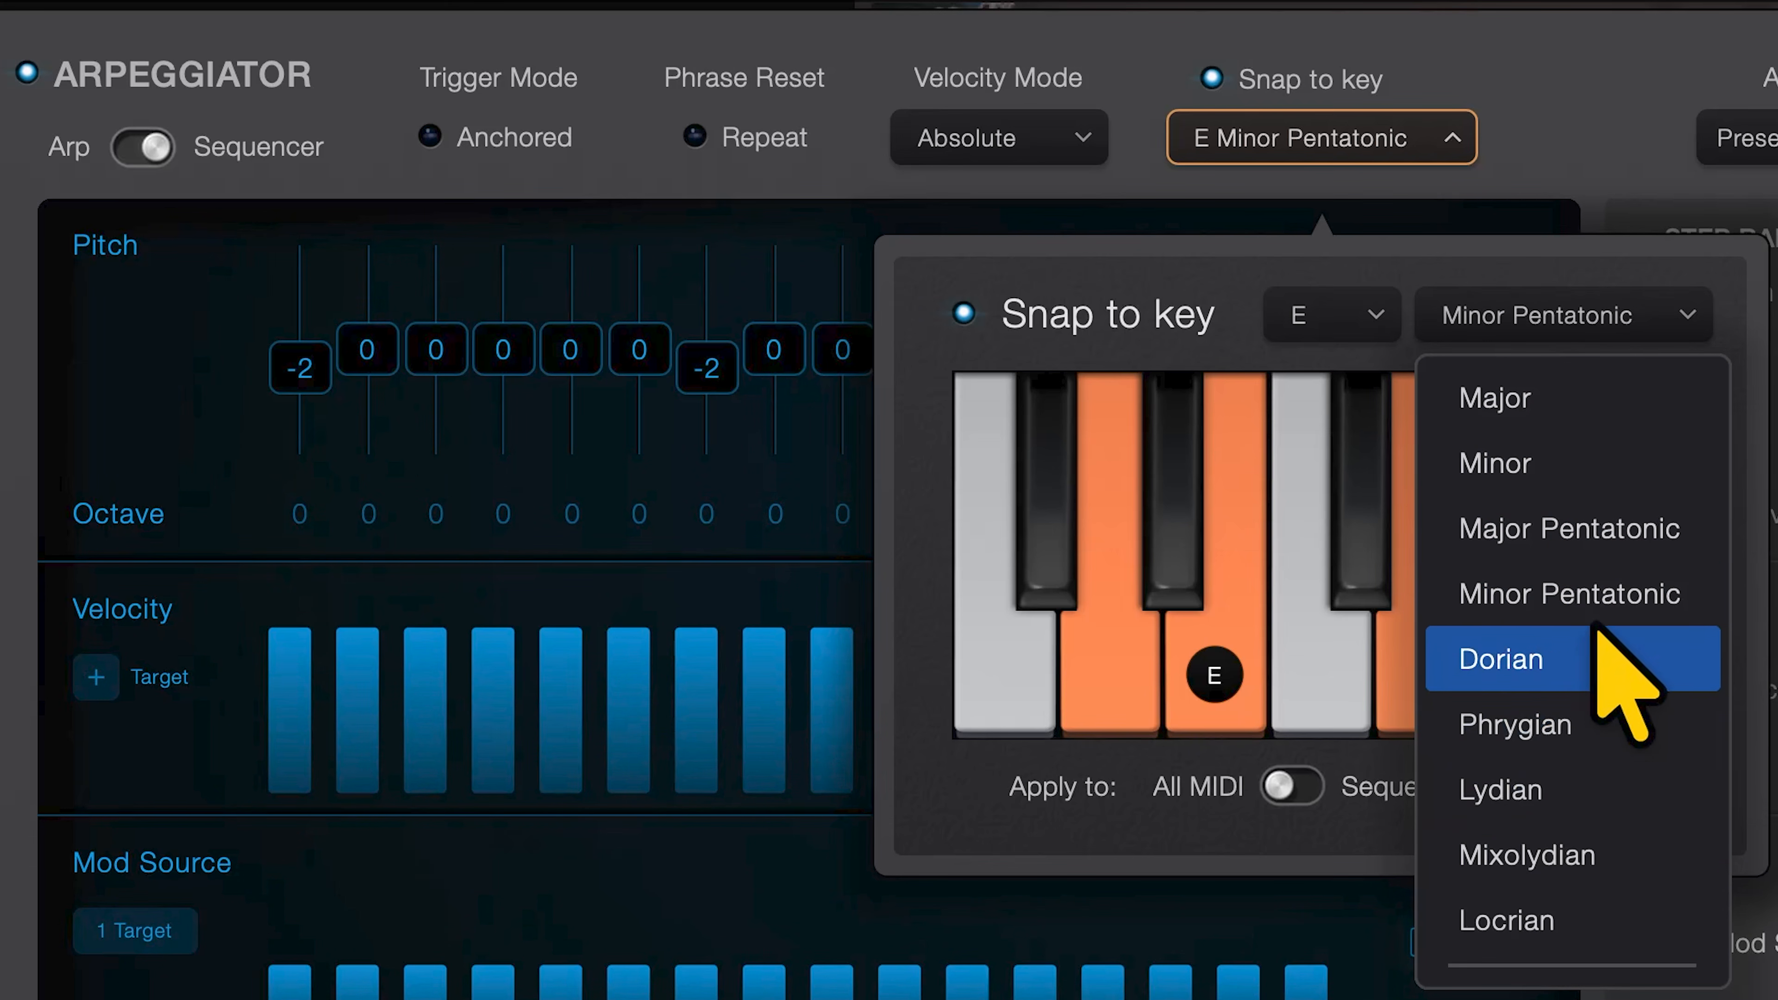
{"action": "left_click", "coordinate": [1598, 592]}
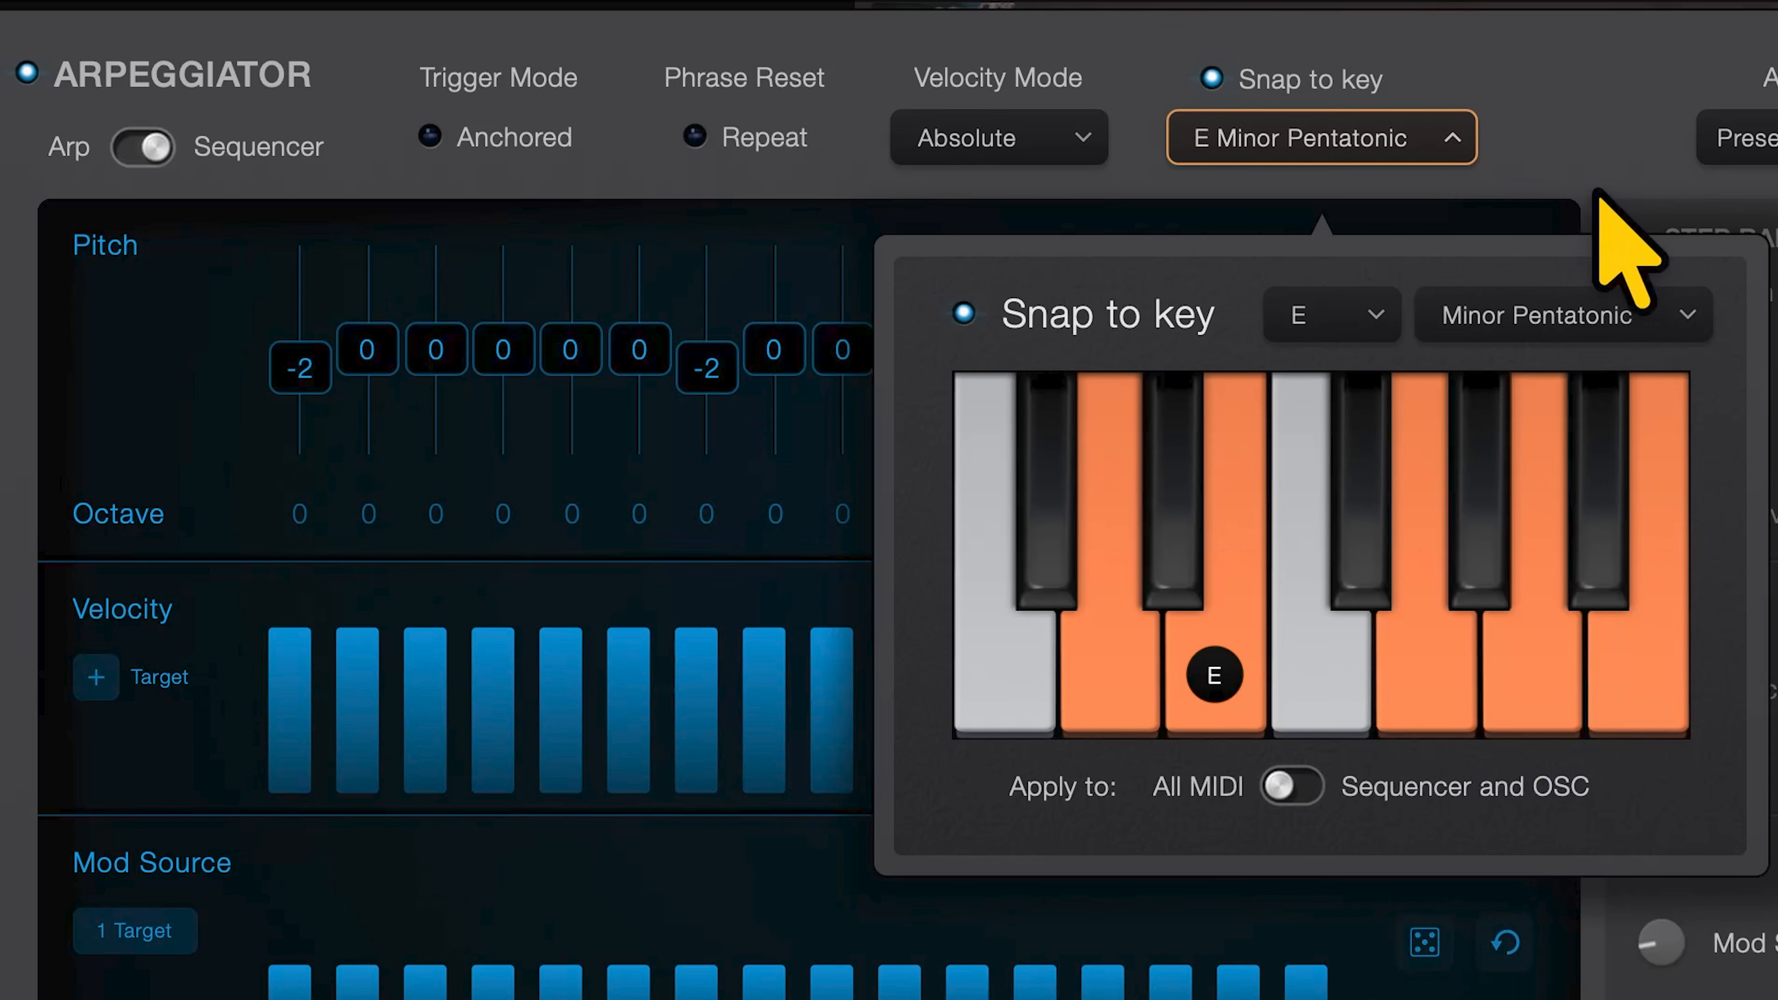
{"action": "left_click", "coordinate": [1595, 173]}
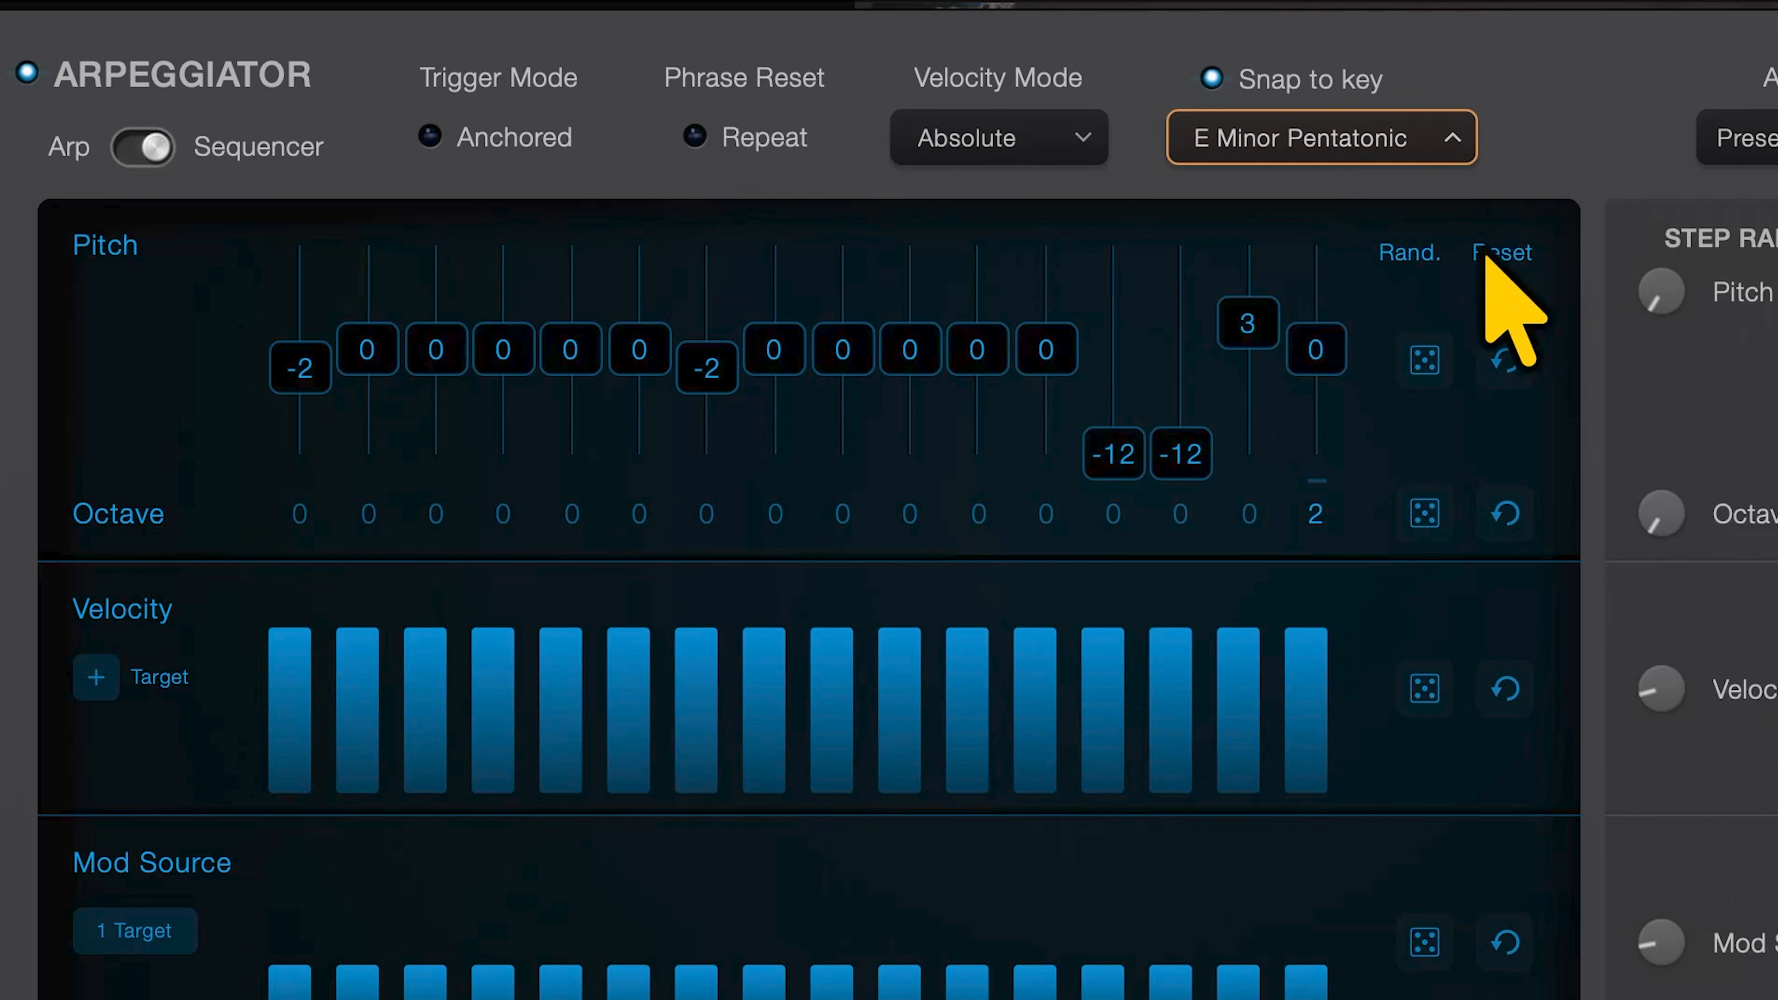
Randomise the sequencer's pitch lane three times within the snapped key.
{"action": "left_click", "coordinate": [1427, 358]}
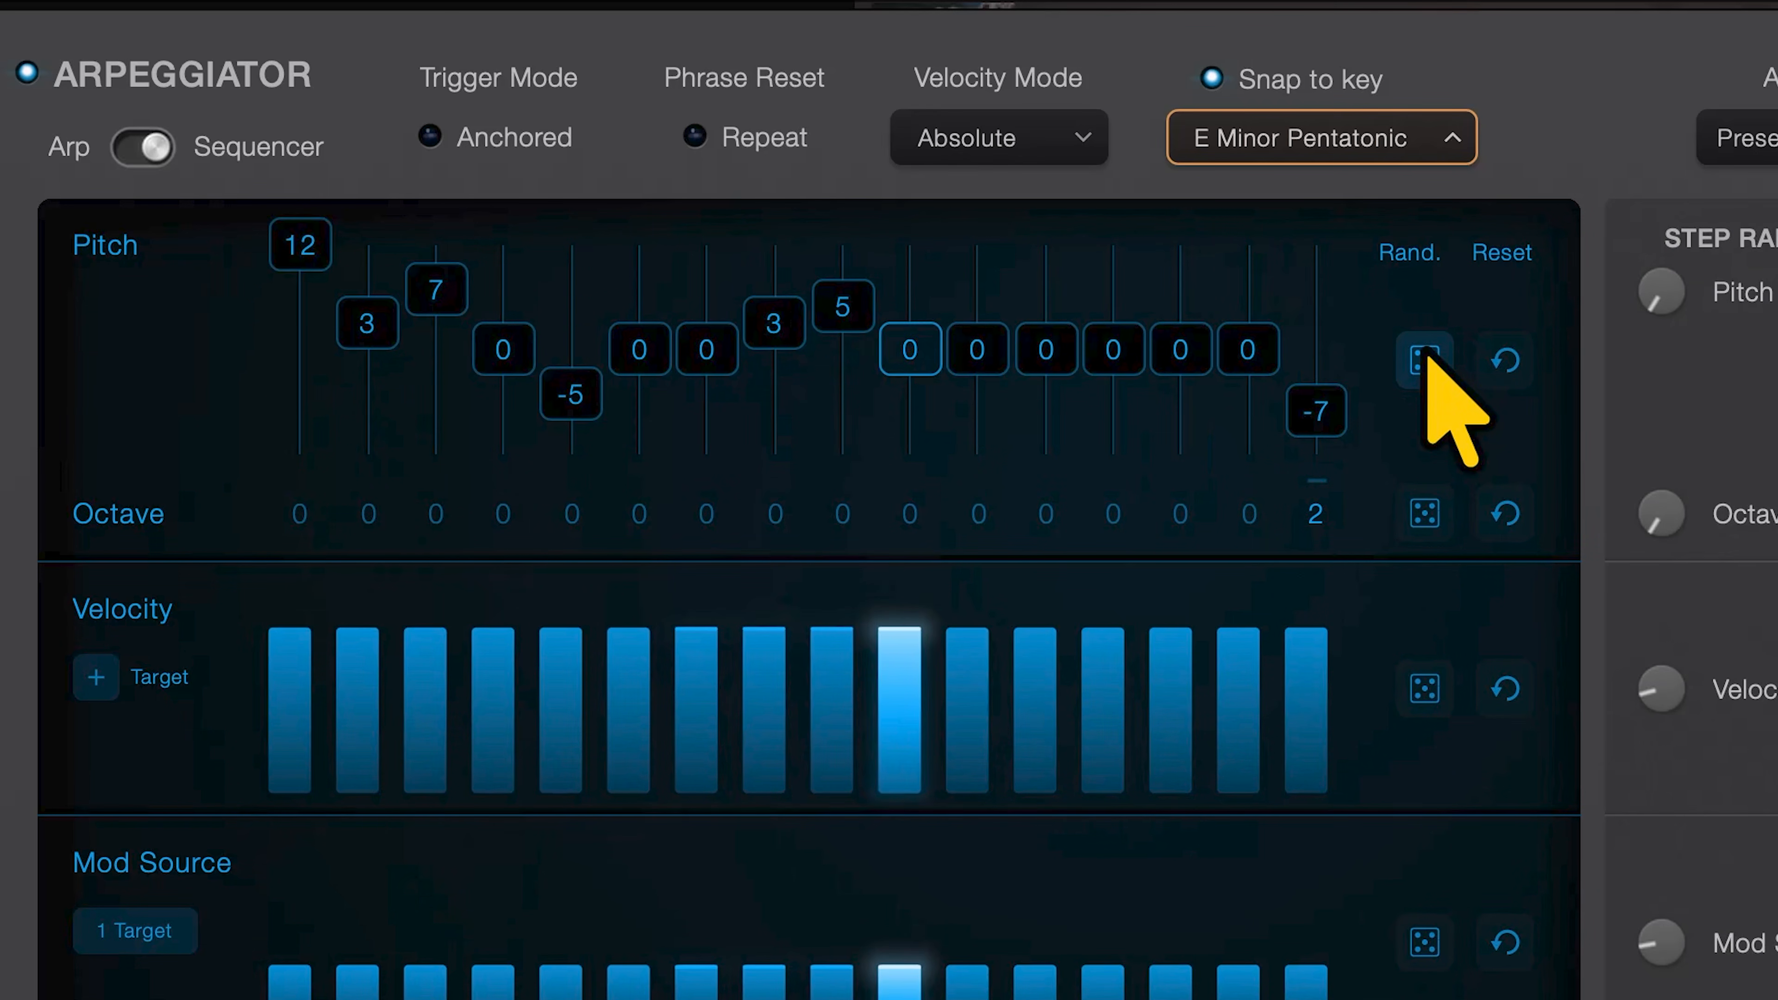
{"action": "left_click", "coordinate": [1427, 358]}
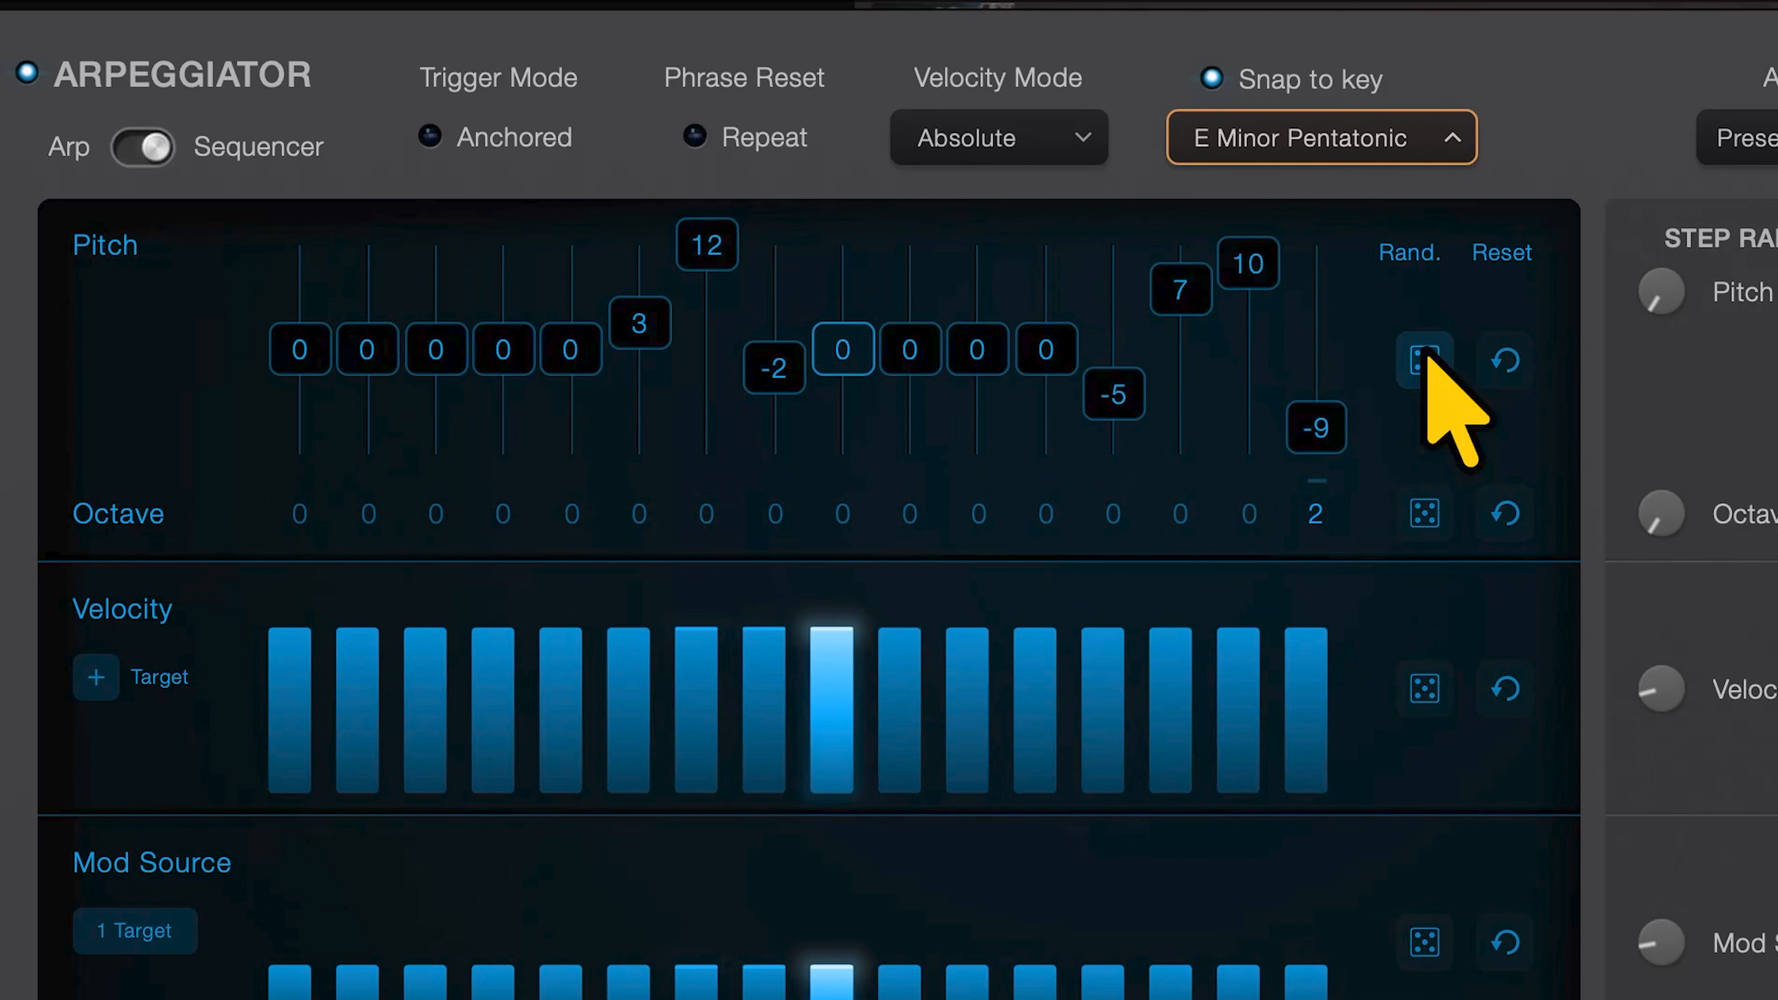
{"action": "left_click", "coordinate": [1425, 358]}
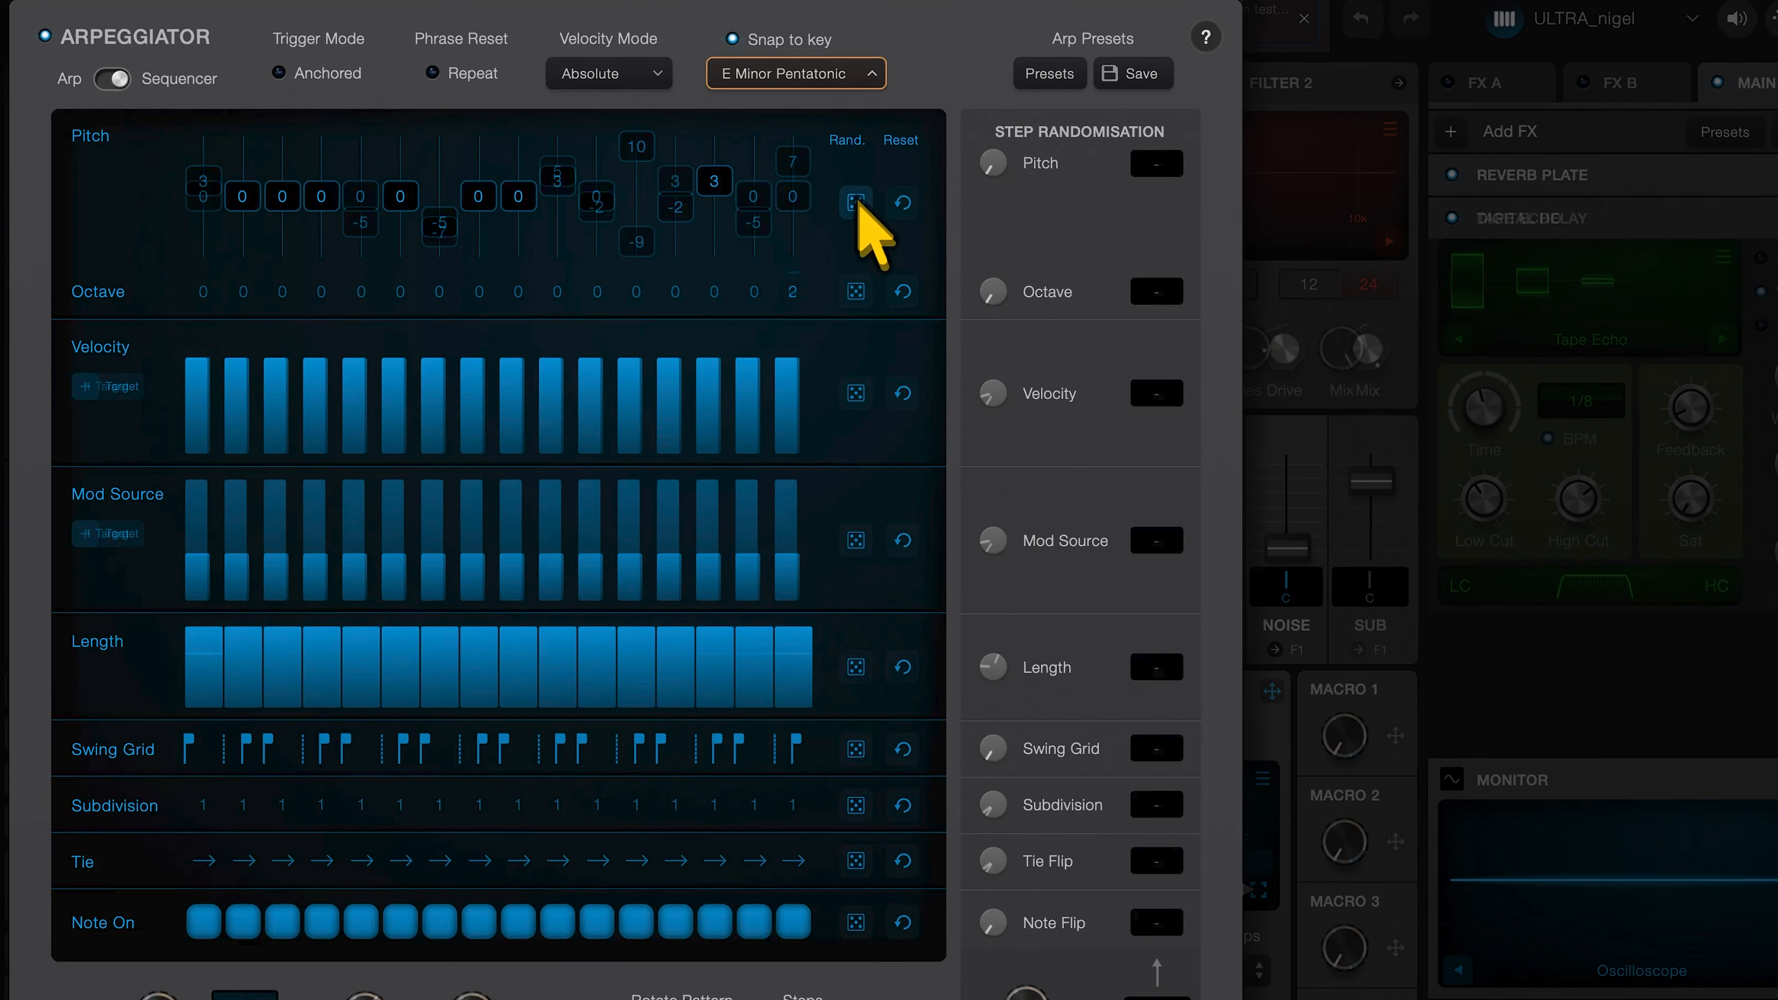
Set the Length step randomisation to 58% and raise the overall Random amount to 100%.
{"action": "left_click", "coordinate": [1105, 273]}
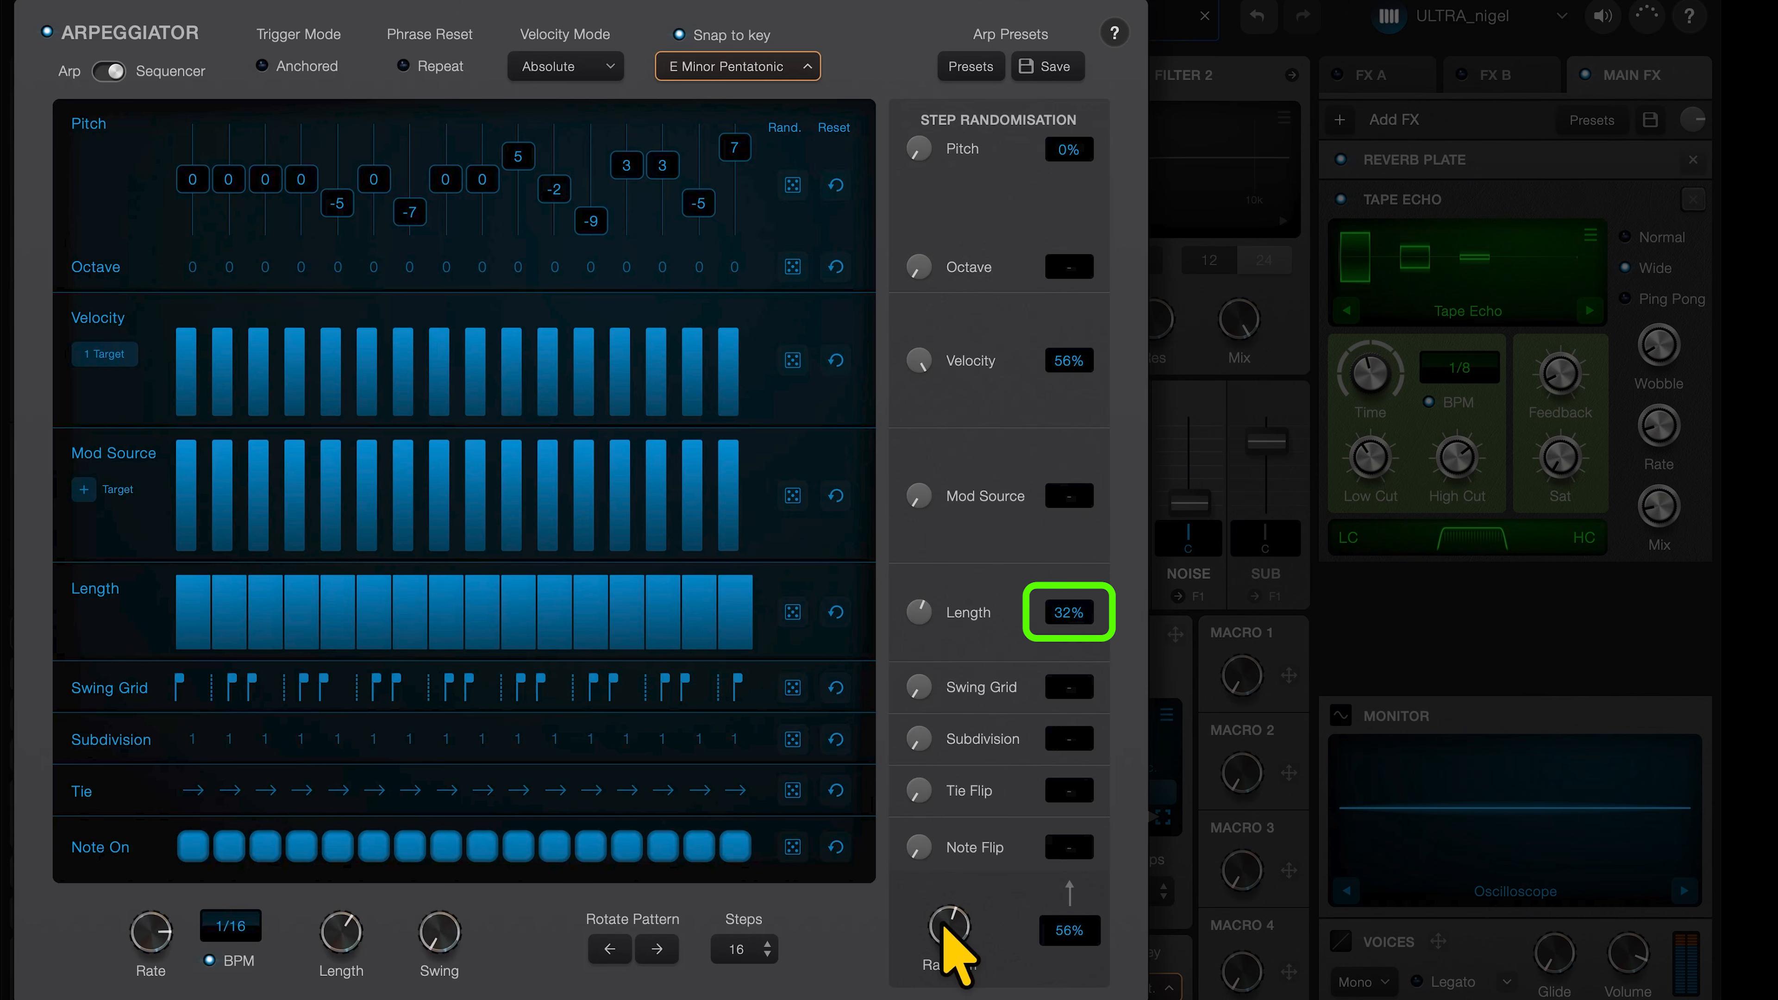
{"action": "left_click_drag", "start_coordinate": [979, 931], "coordinate": [979, 924]}
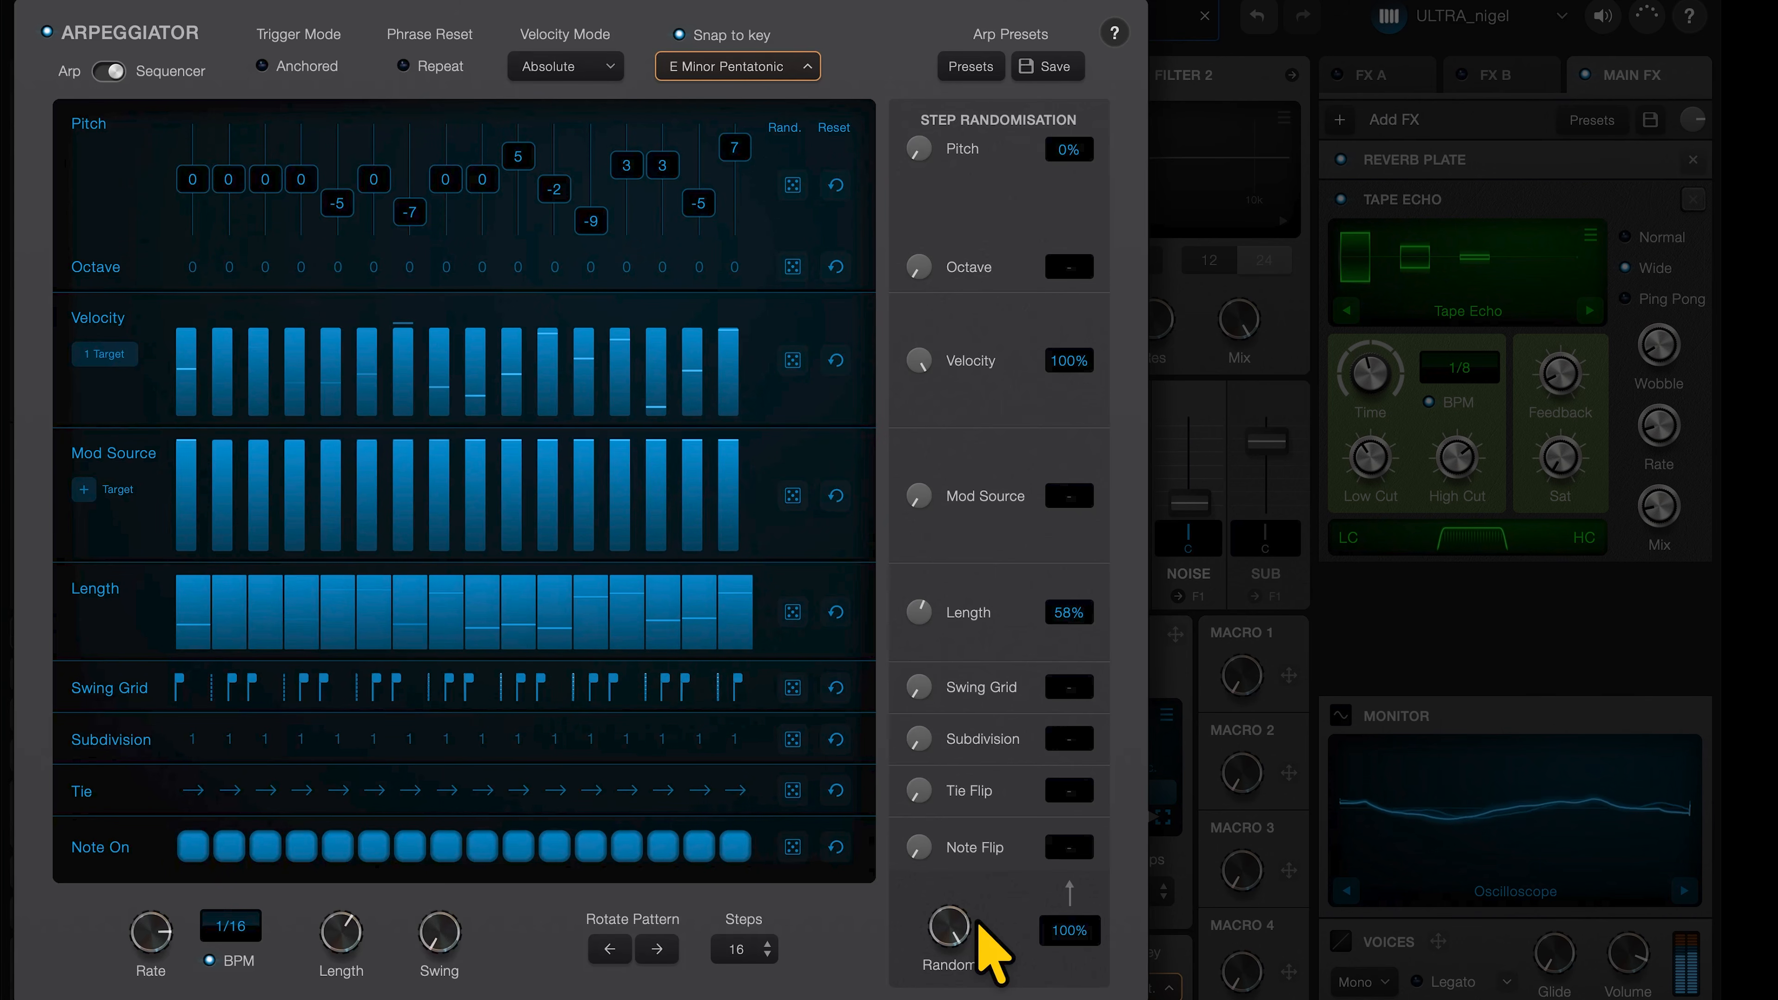
Rotate the sequencer pattern four steps earlier and reduce its length to 8 steps.
{"action": "left_click", "coordinate": [610, 949]}
{"action": "left_click", "coordinate": [610, 949]}
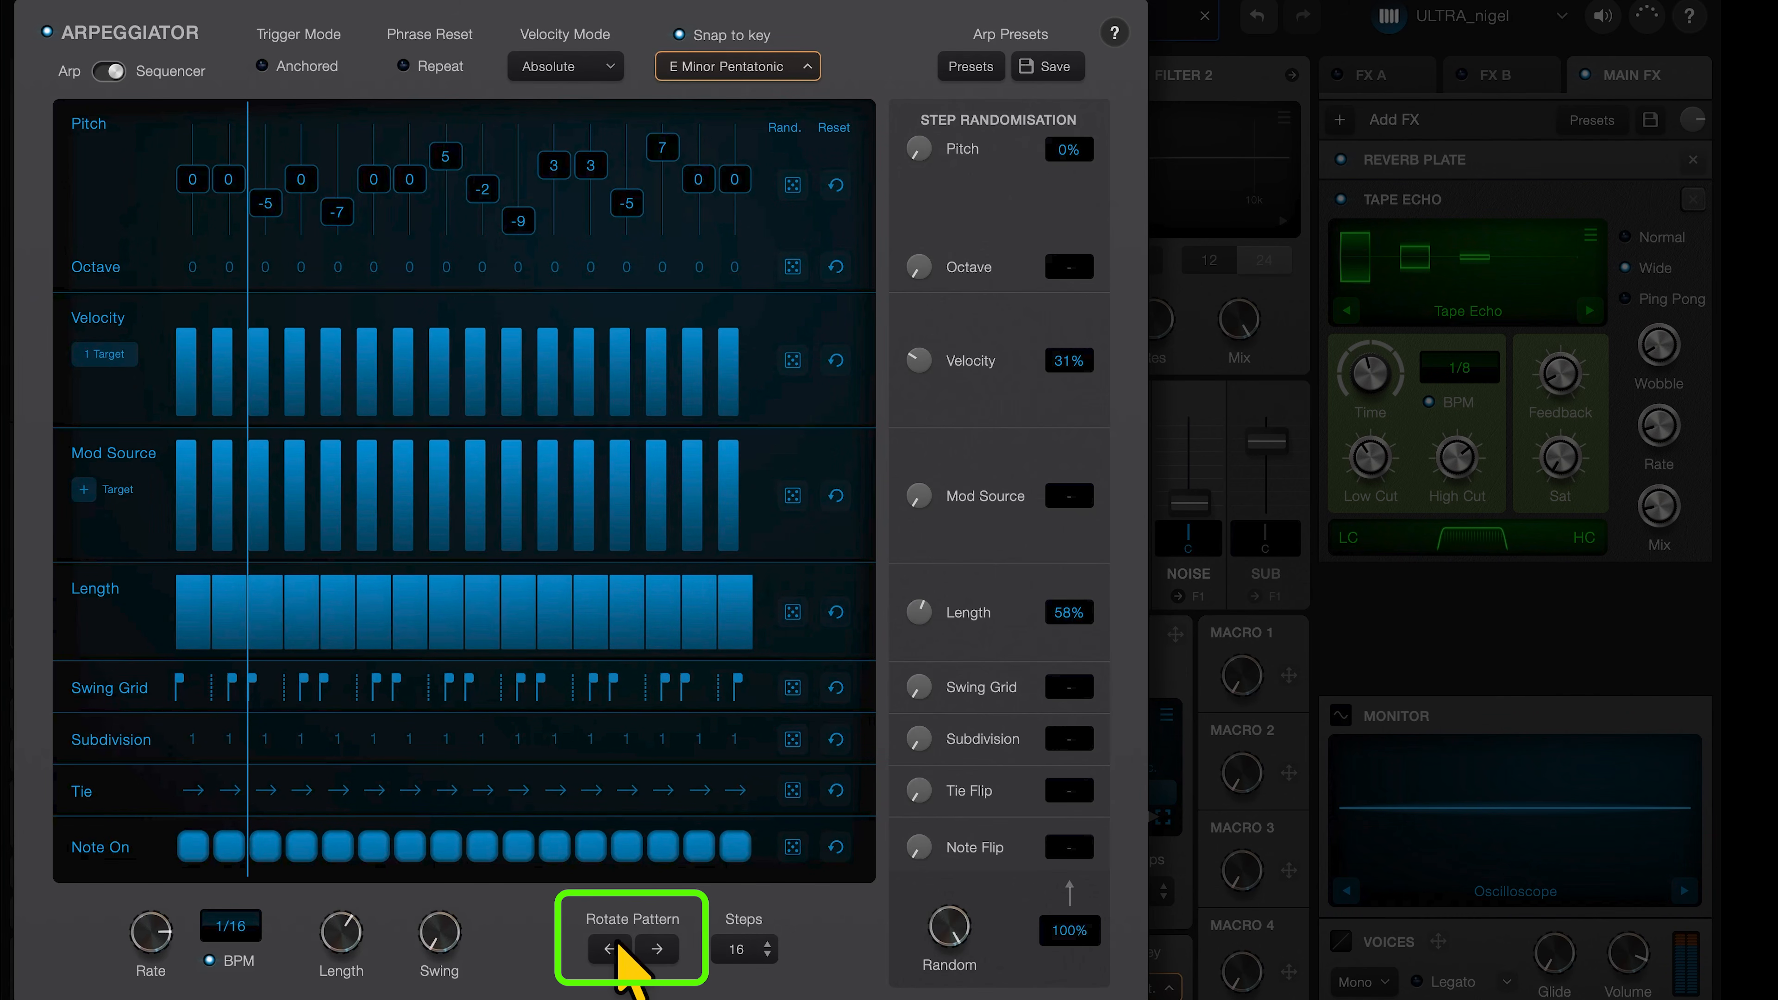
{"action": "left_click", "coordinate": [611, 950]}
{"action": "left_click", "coordinate": [610, 950]}
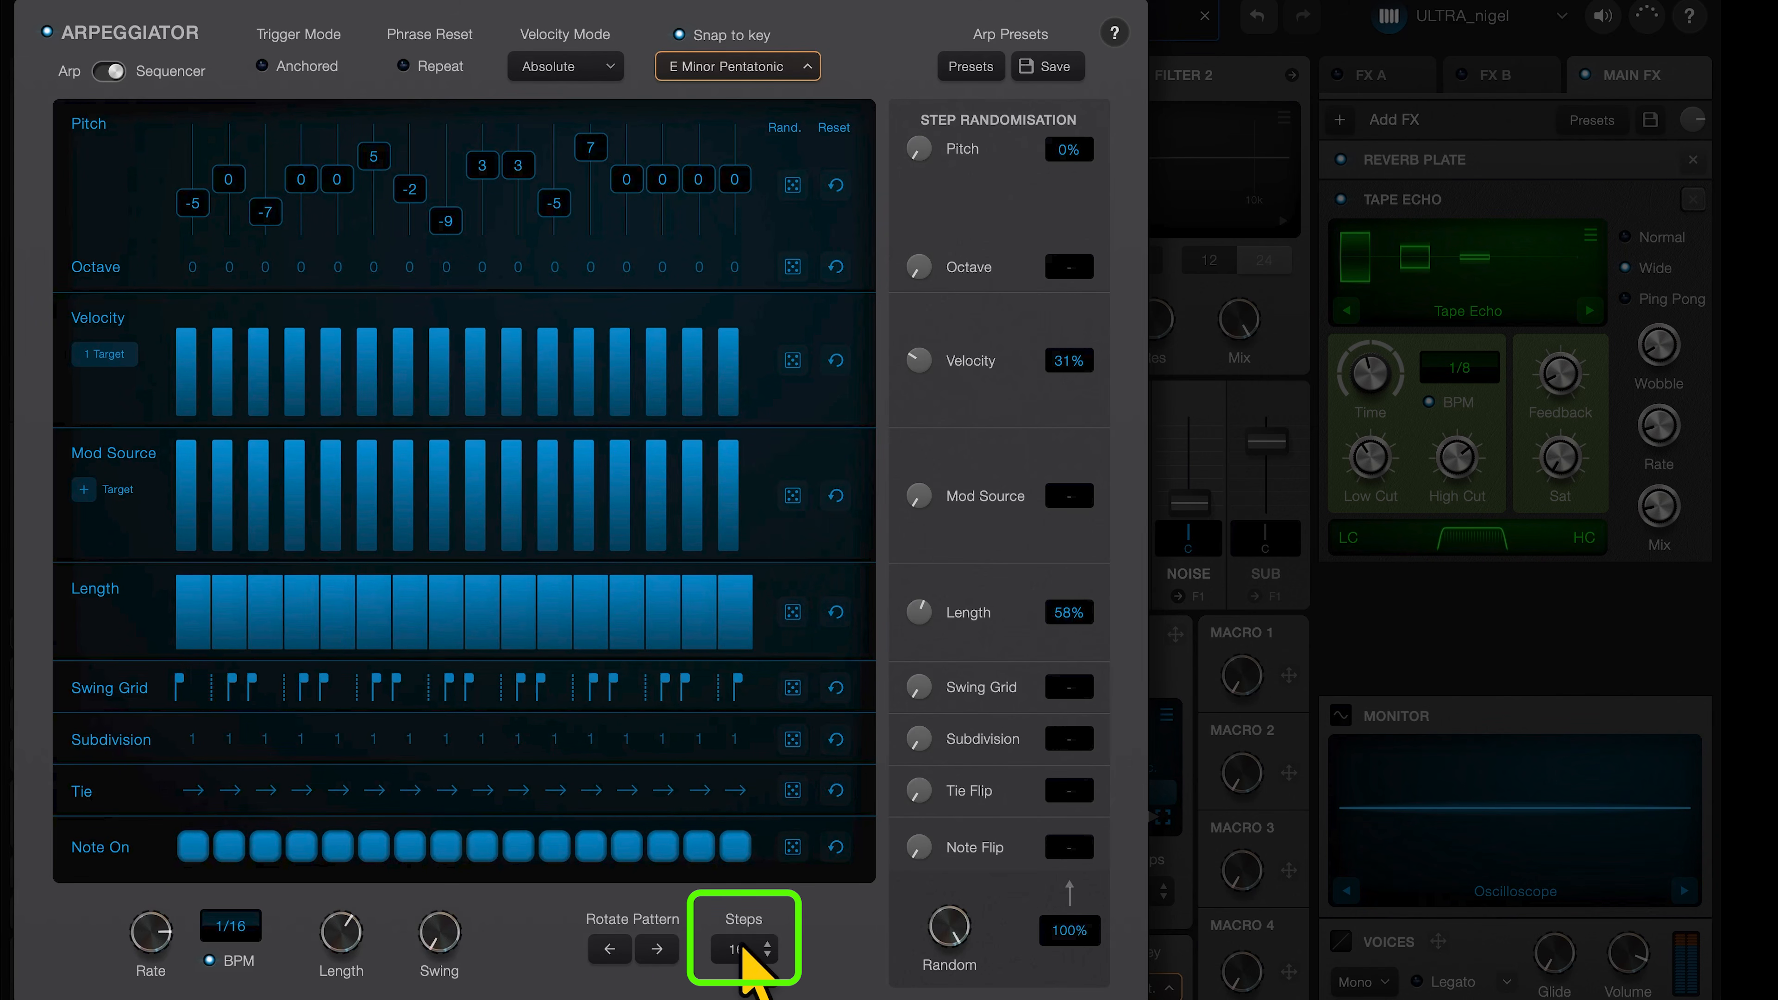
{"action": "mouse_move", "coordinate": [744, 947]}
{"action": "left_mouse_down"}
{"action": "mouse_move", "coordinate": [743, 988]}
{"action": "mouse_move", "coordinate": [754, 943]}
{"action": "left_mouse_up"}
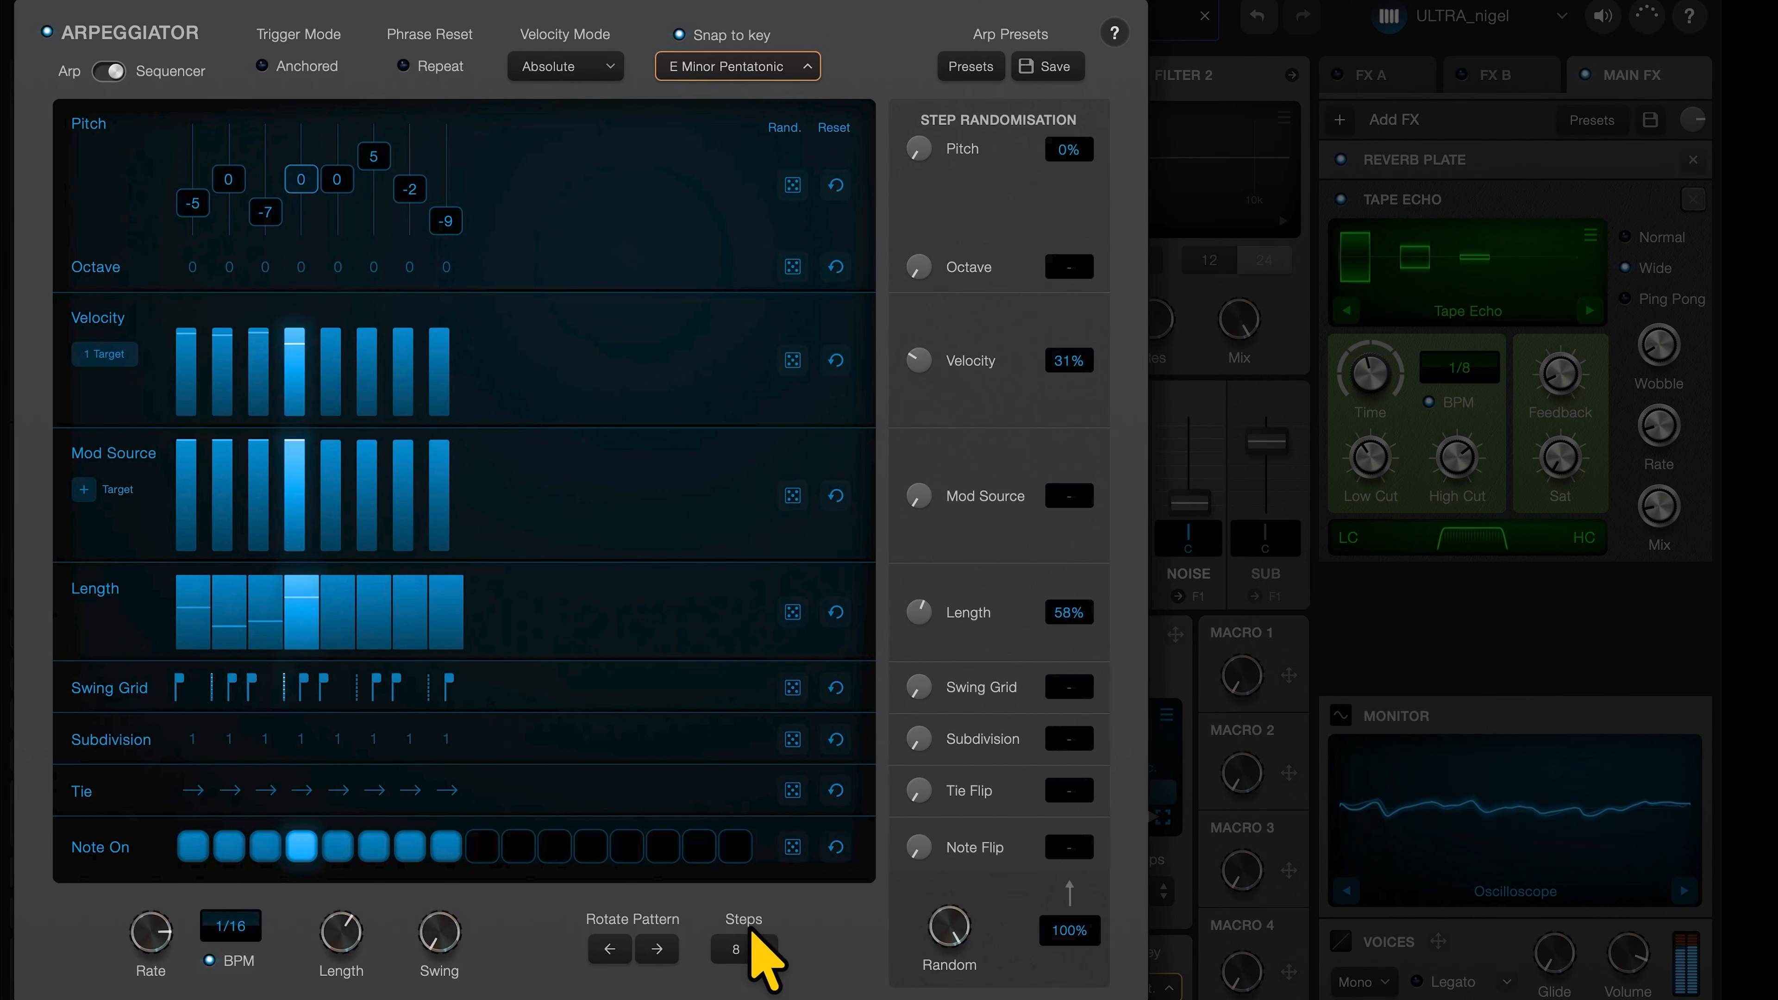